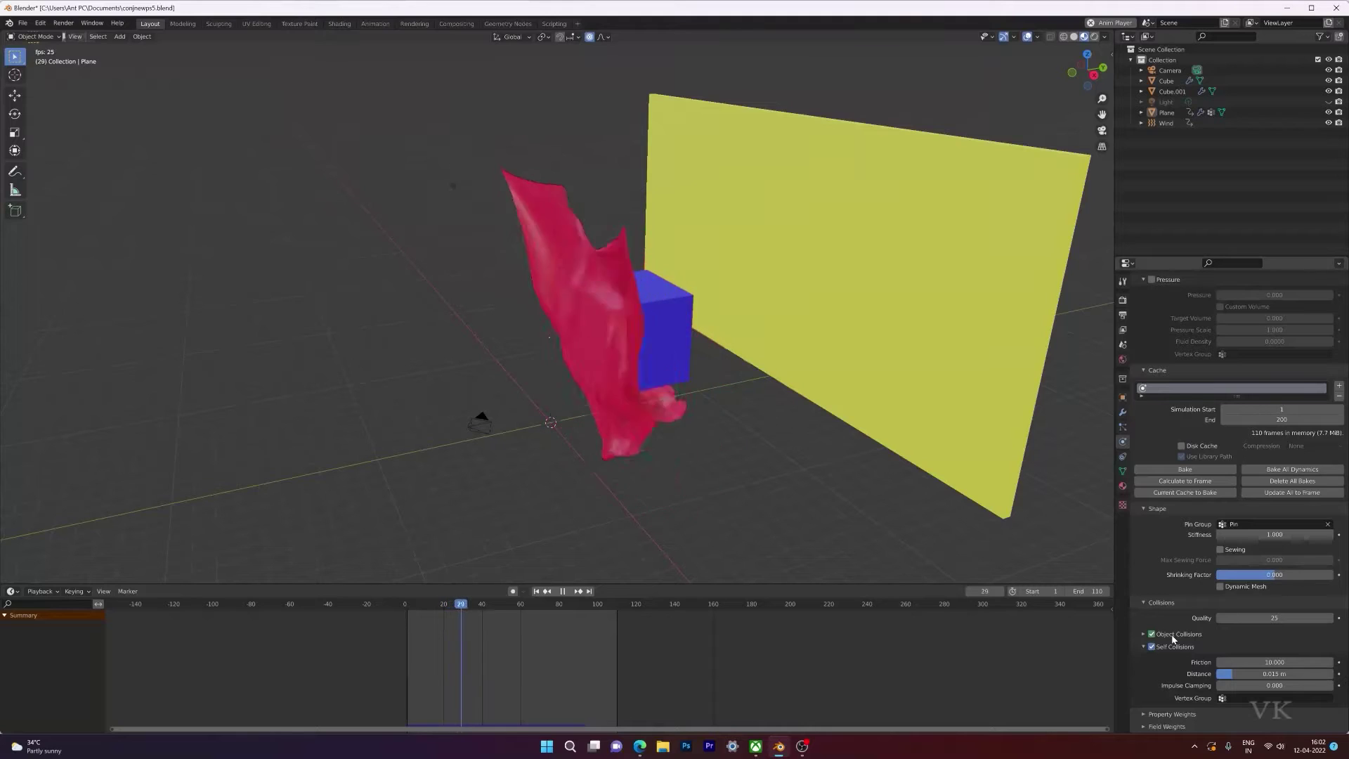
Show the cloth's Object Collisions settings, replay the simulation, and hide the blue cube.
left_click(1171, 635)
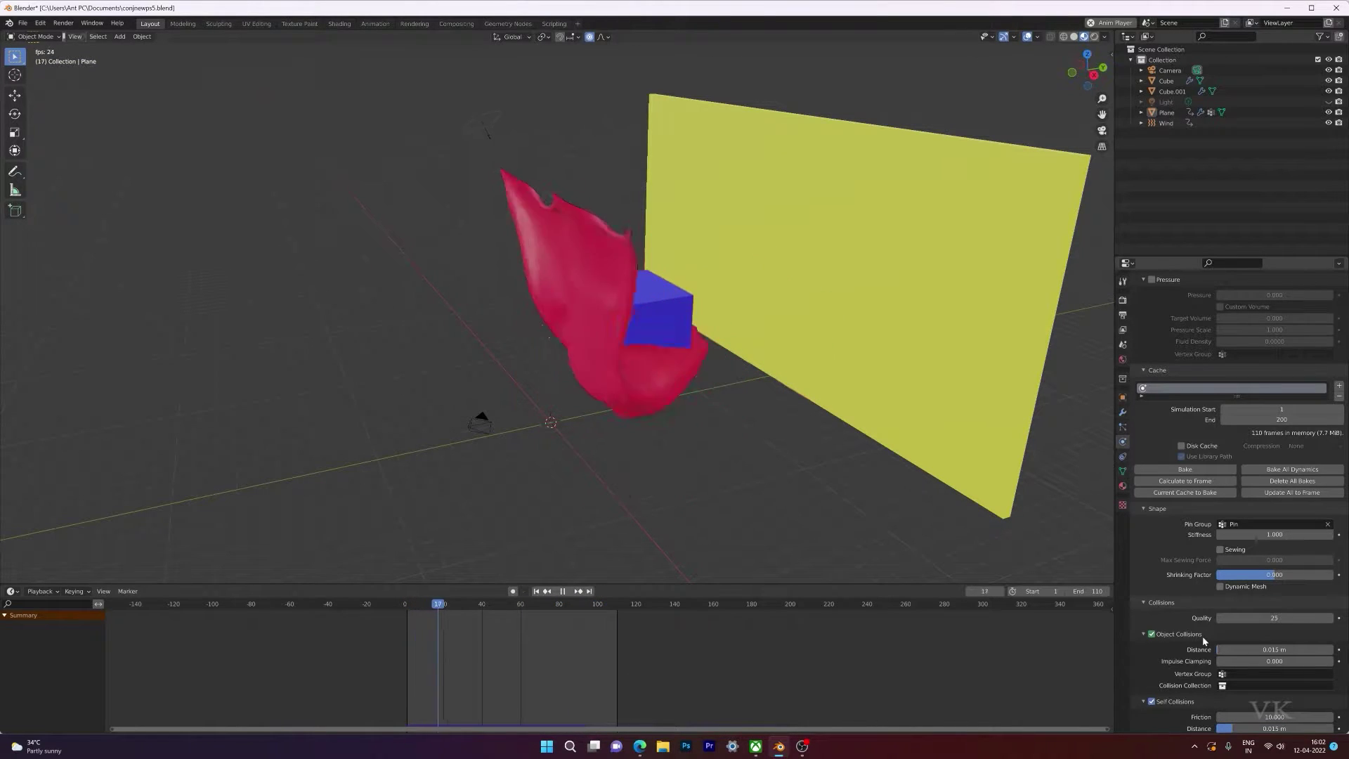
key("shift+Left")
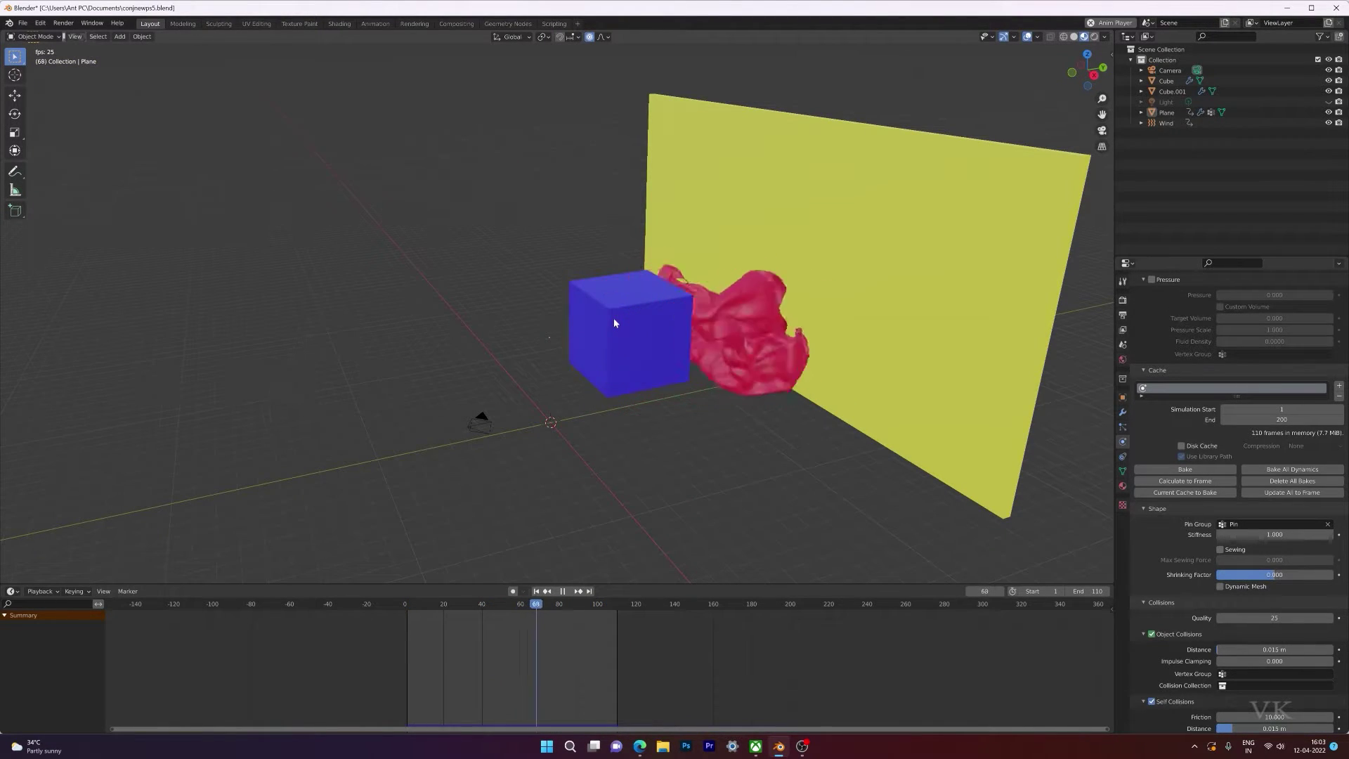
left_click(637, 321)
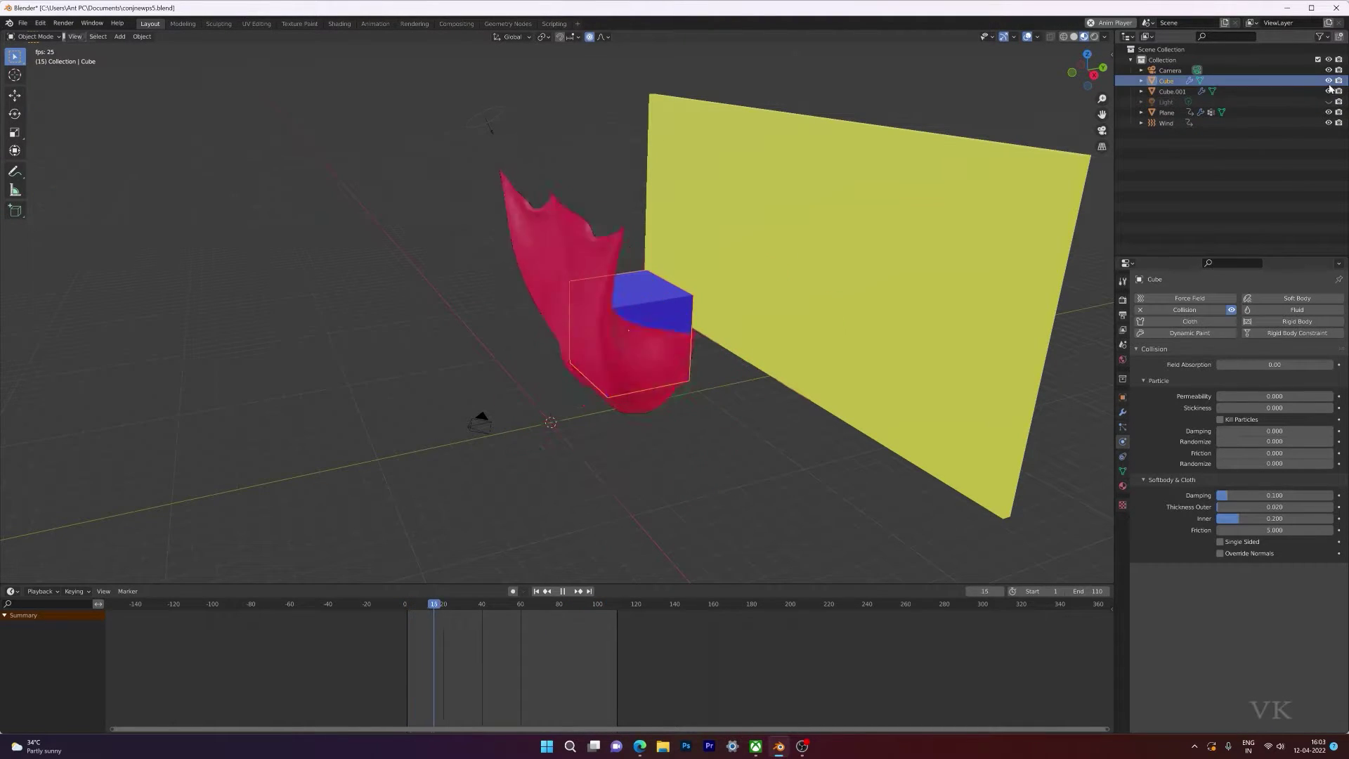
left_click(1328, 81)
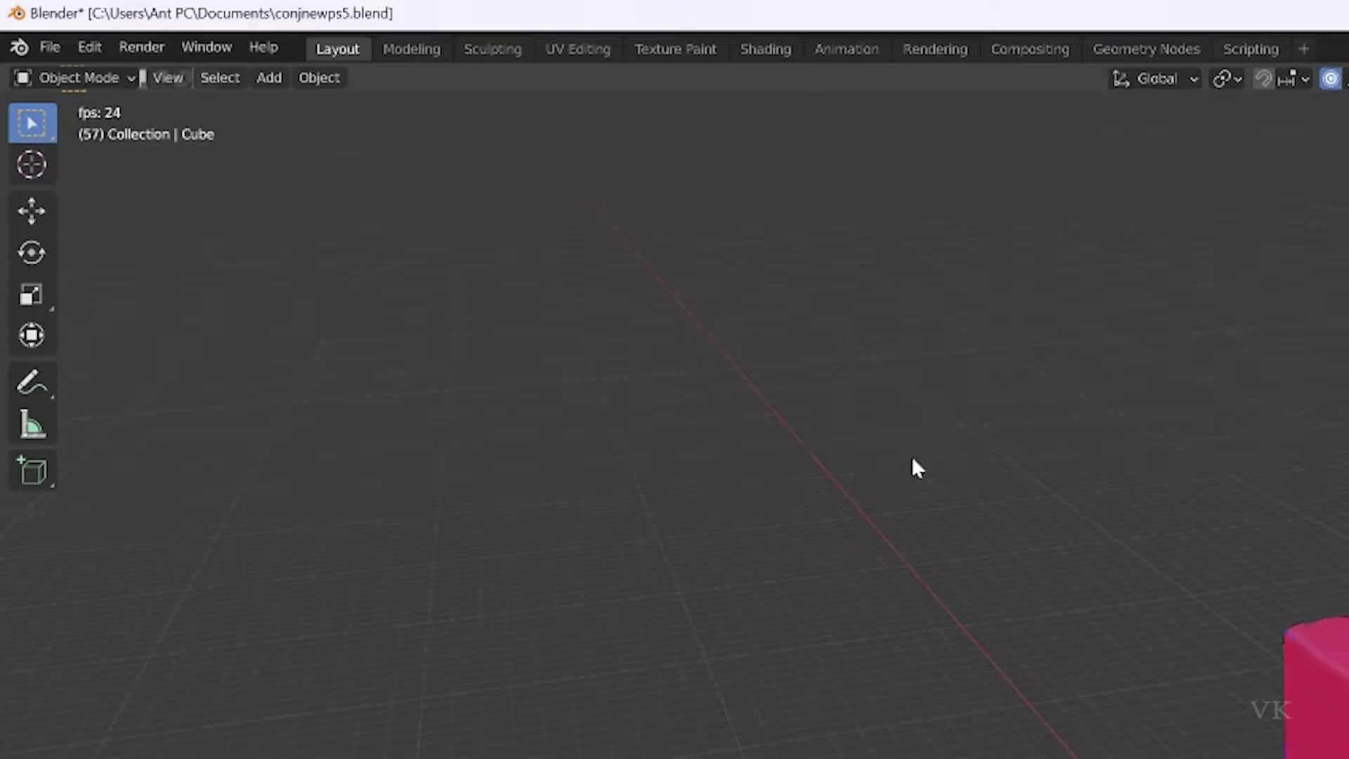
Stop playback and start a new General scene, discarding unsaved changes.
key("Escape")
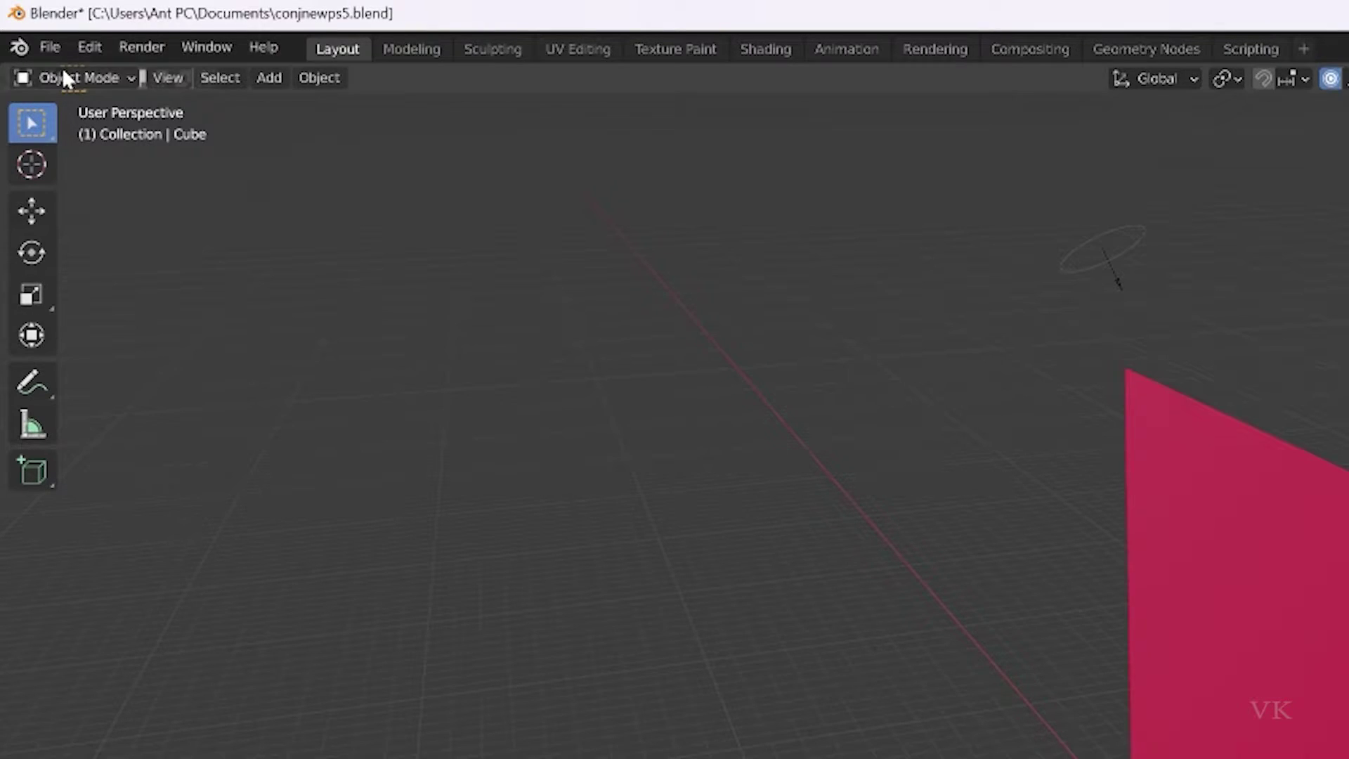
left_click(49, 46)
mouse_move(101, 73)
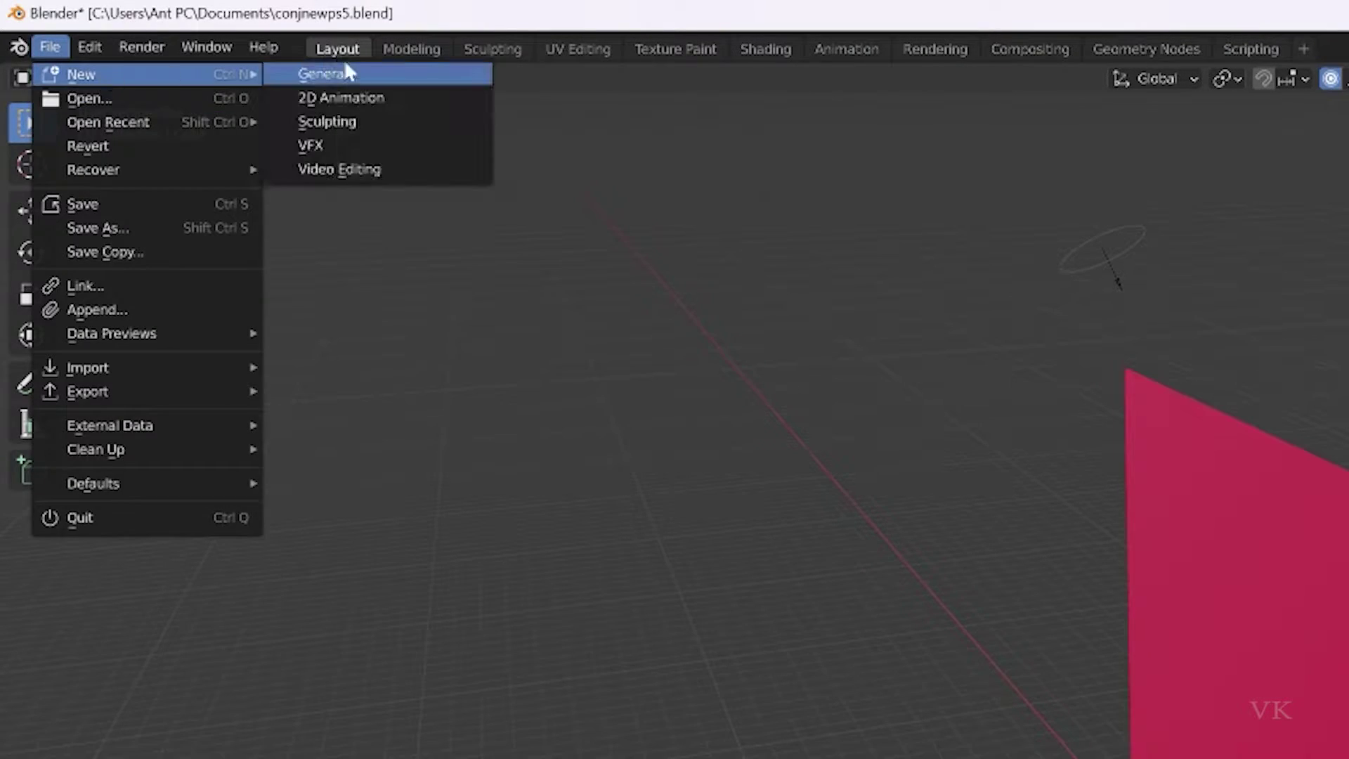
left_click(373, 73)
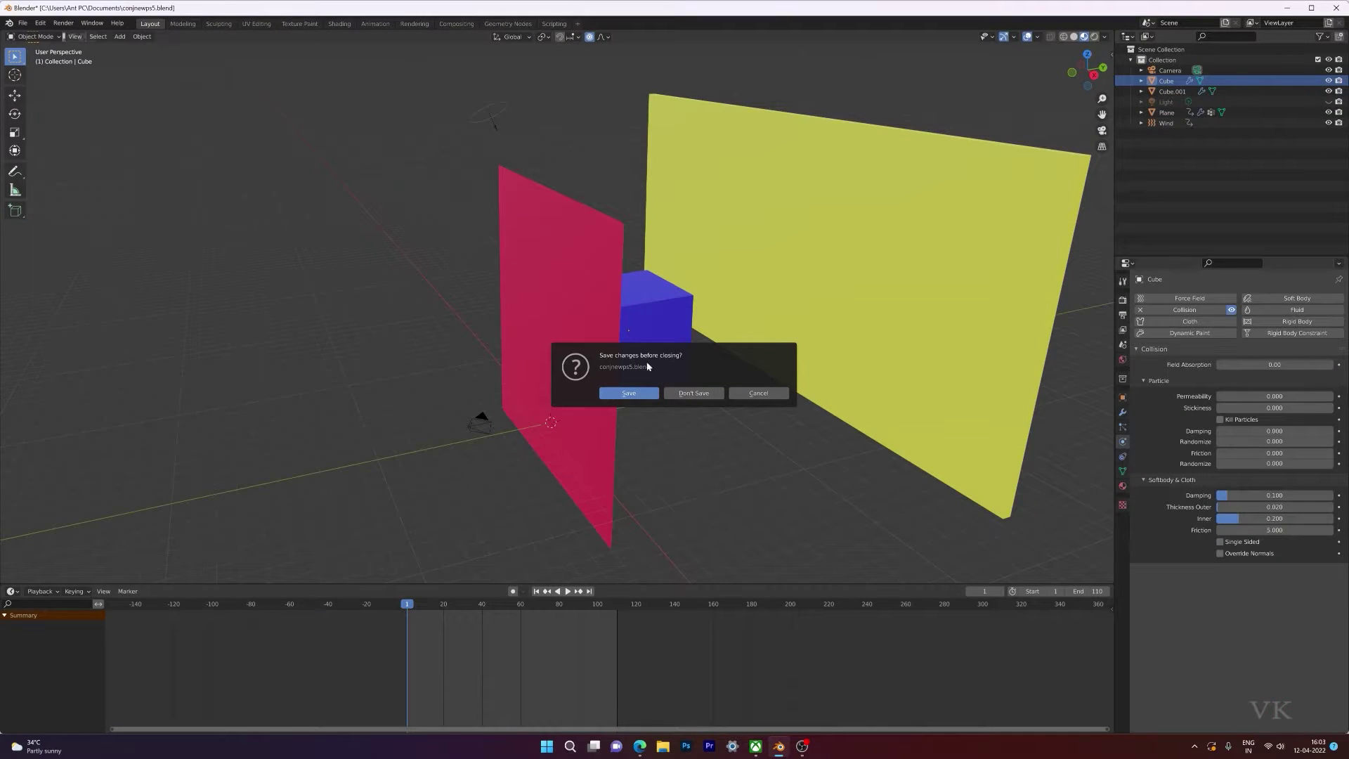
left_click(680, 394)
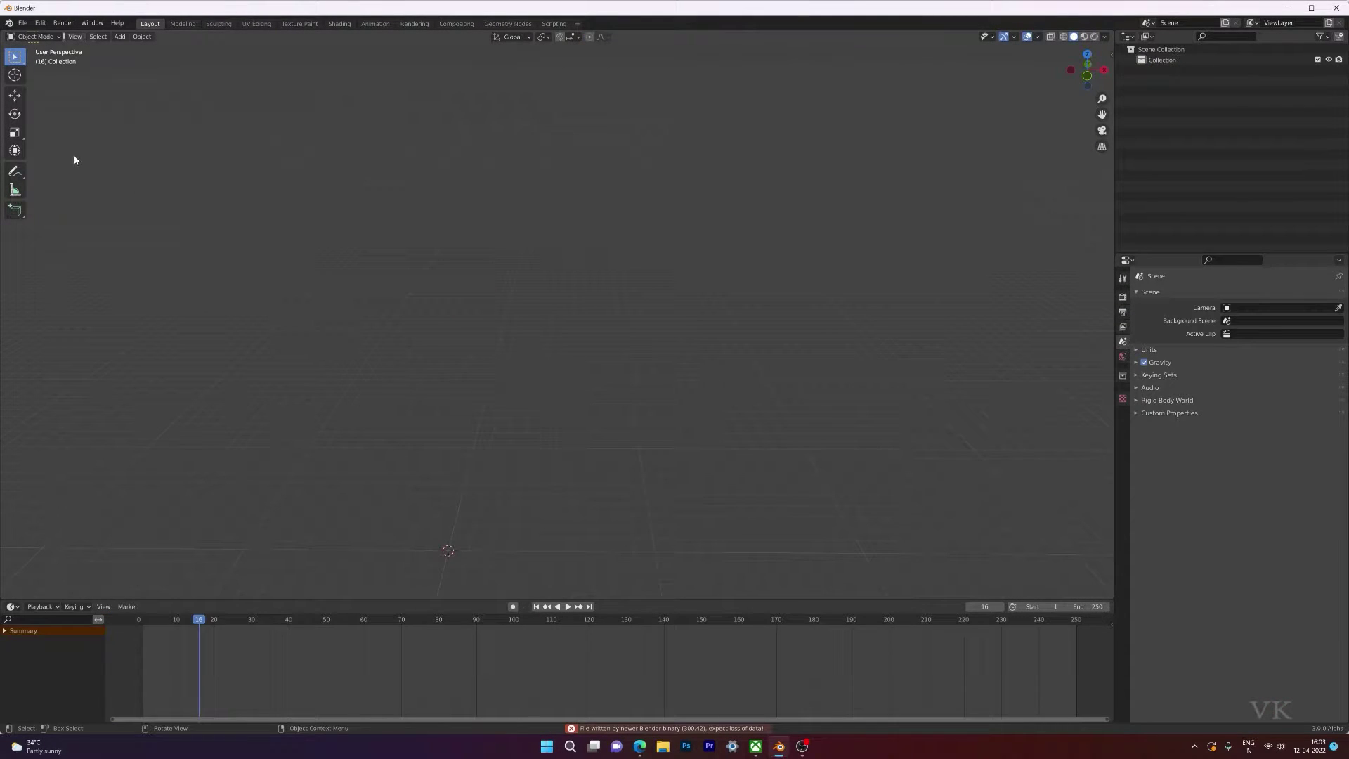
Load Blender's factory default settings.
left_click(23, 23)
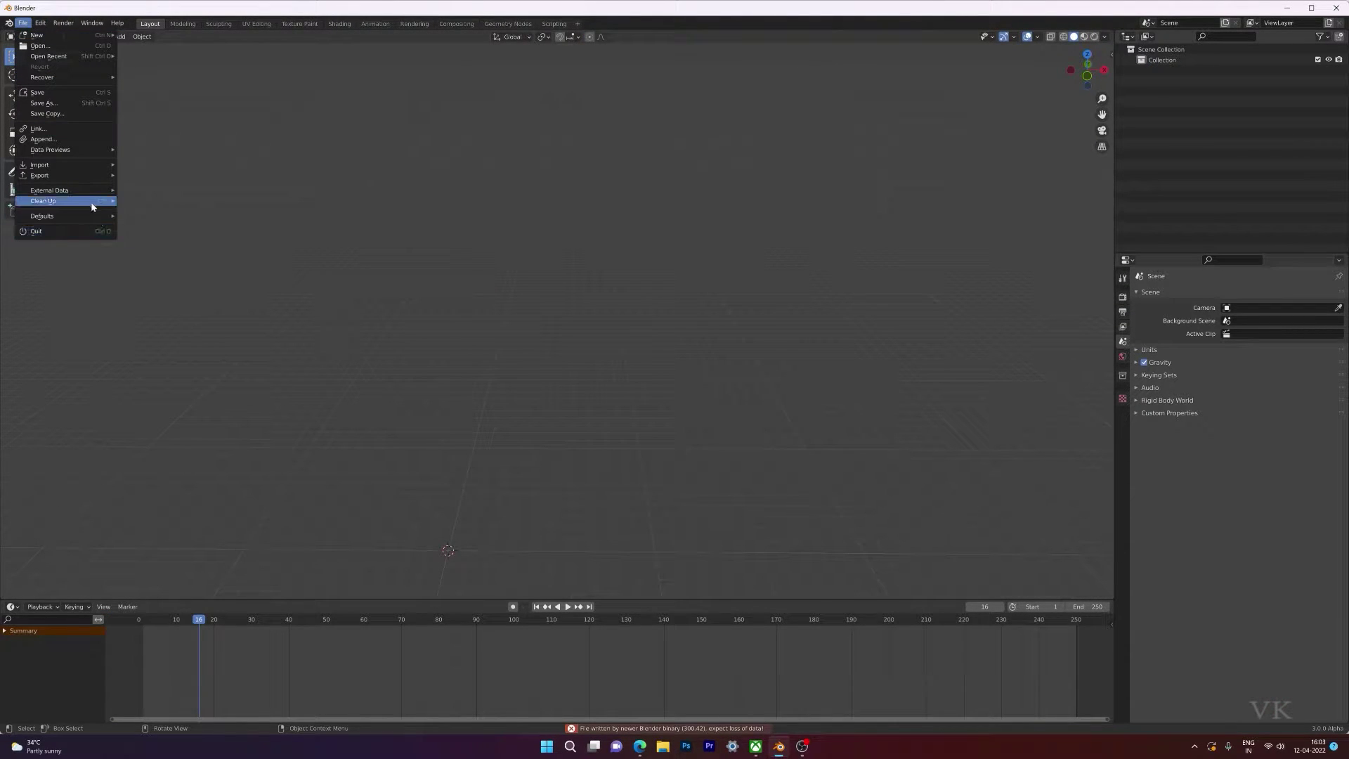
mouse_move(109, 215)
left_click(154, 227)
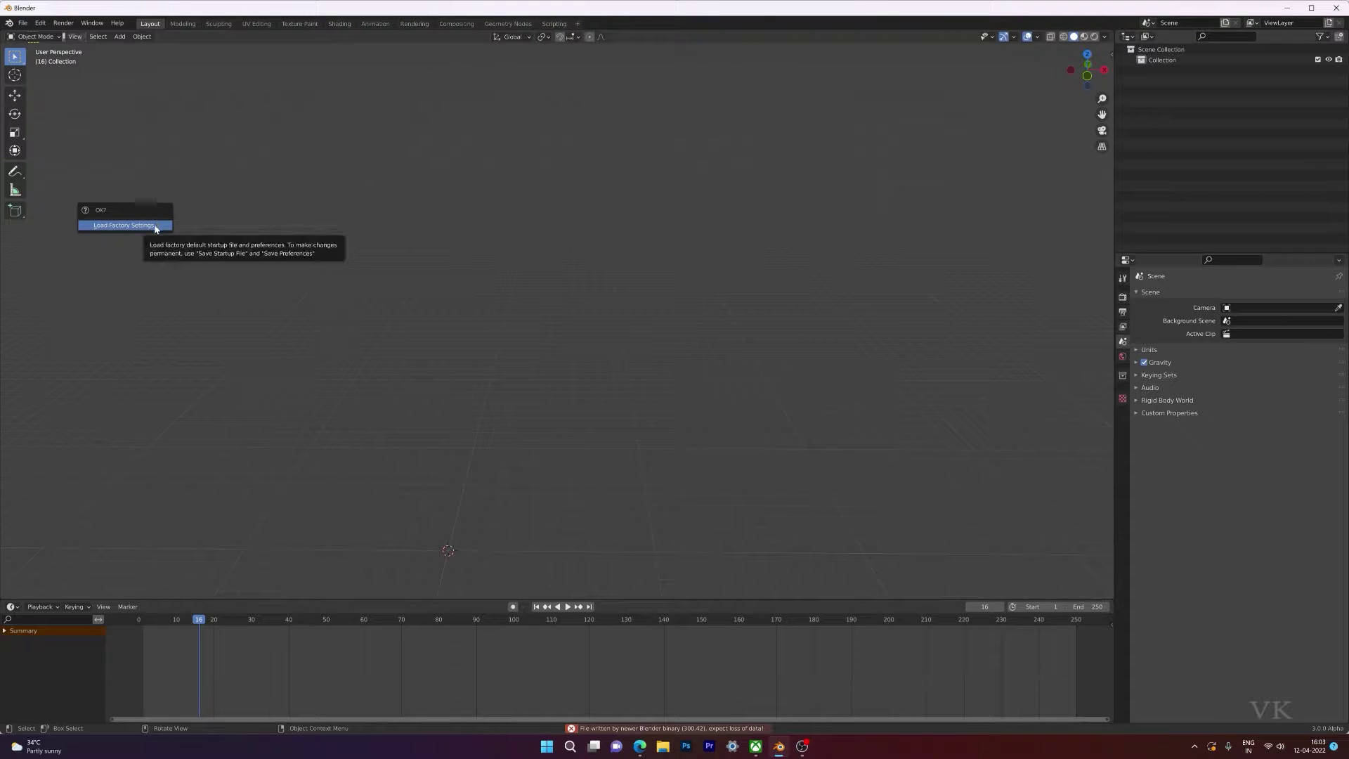
left_click(124, 225)
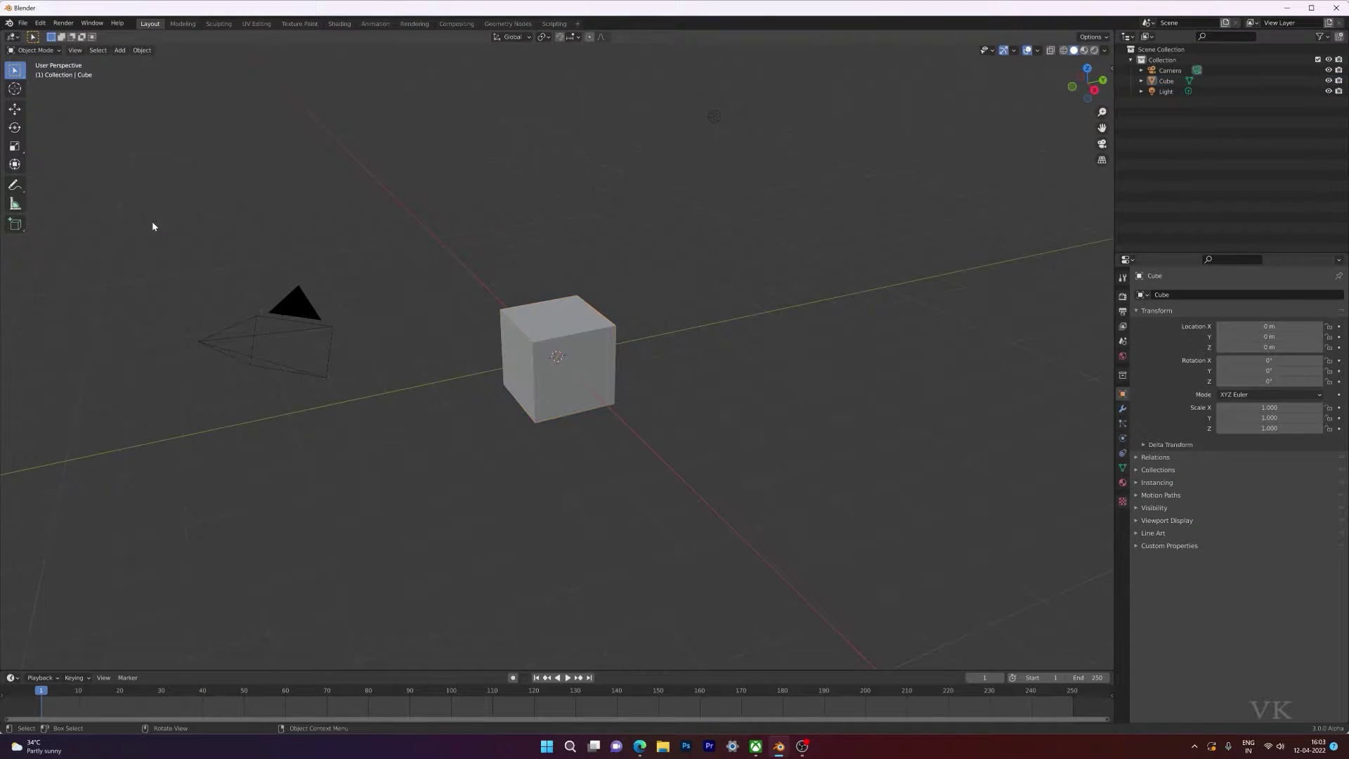
Delete the camera and move the default cube up along the Z axis.
left_click(306, 314)
key("Delete")
middle_click_drag(577, 392, 566, 365)
left_click(581, 330)
key("g")
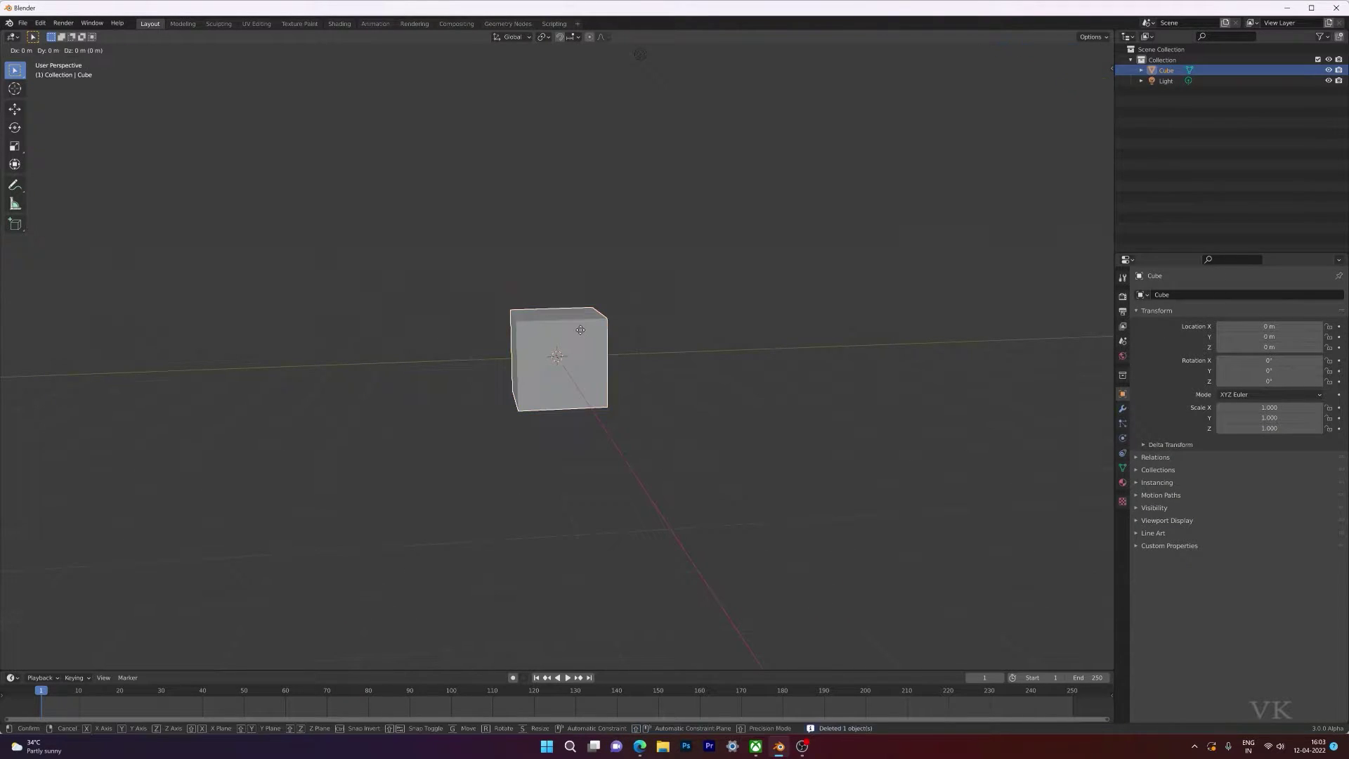
key("z")
right_click(580, 330)
right_click(580, 330)
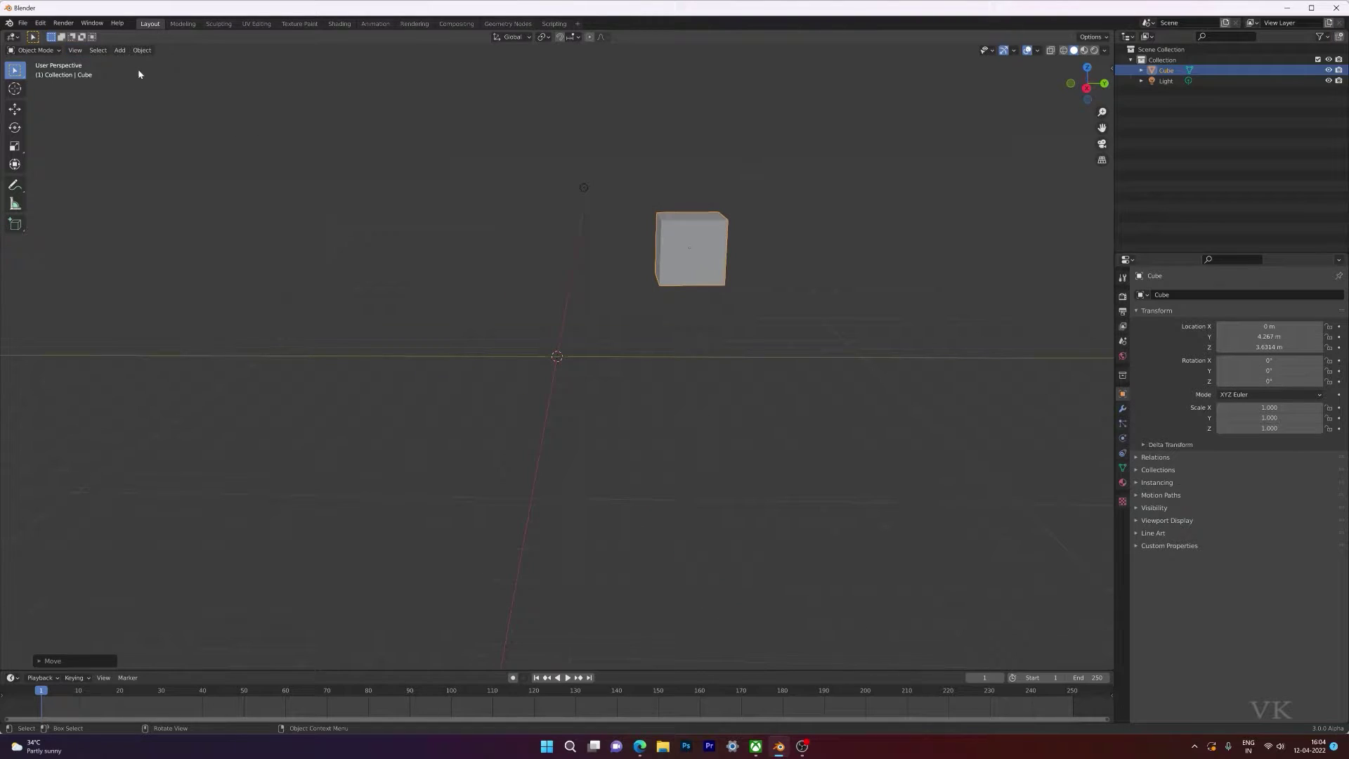
Add a second cube to serve as the wall.
left_click(120, 50)
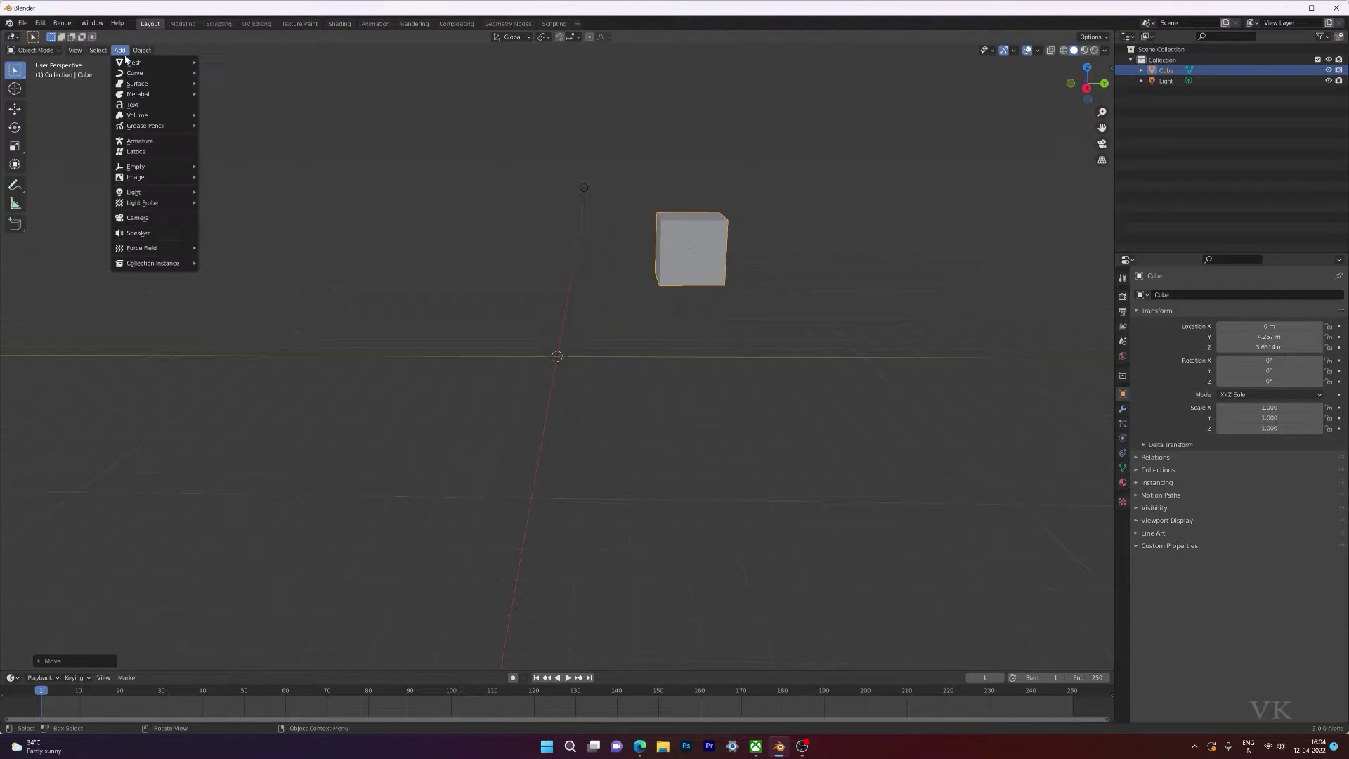
mouse_move(141, 62)
left_click(223, 73)
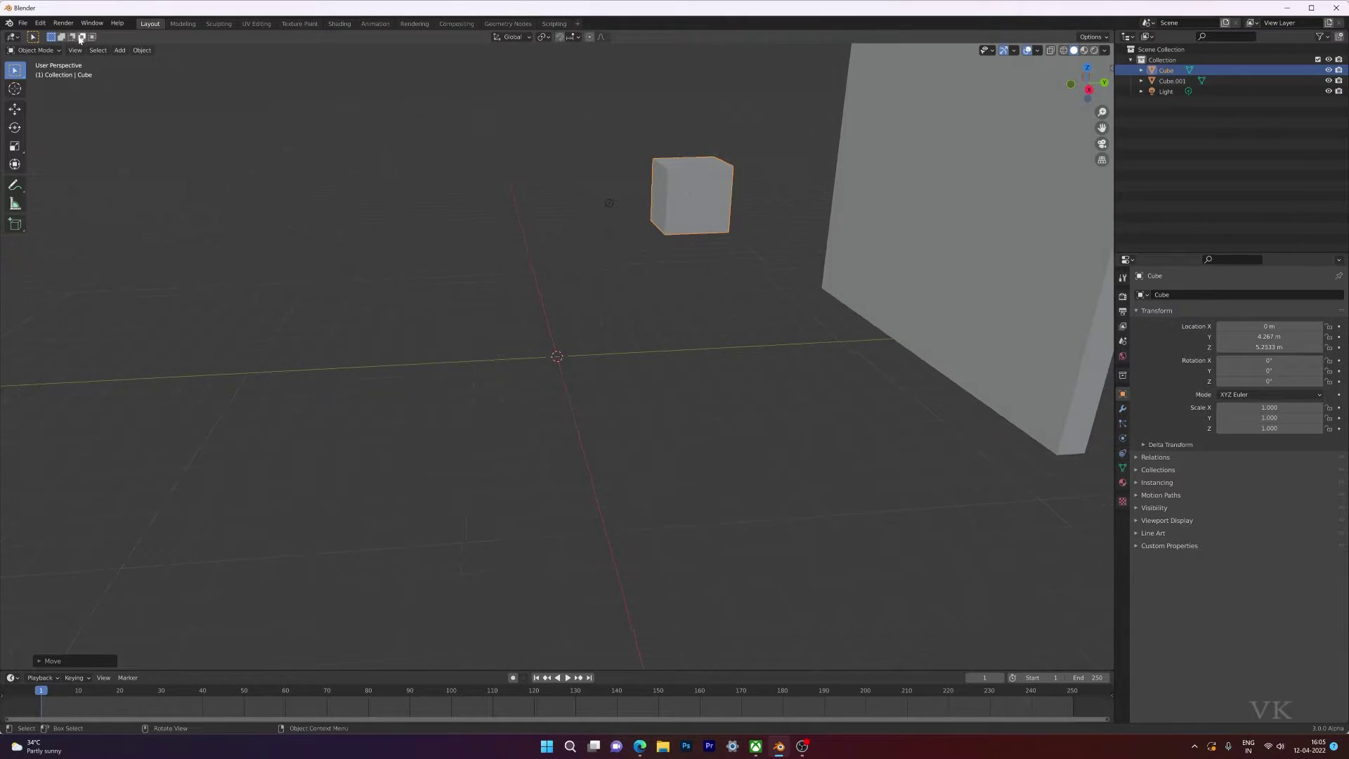
Add a plane, scale it to 5.543 and rotate it upright 89.7° about X.
left_click(120, 50)
mouse_move(140, 63)
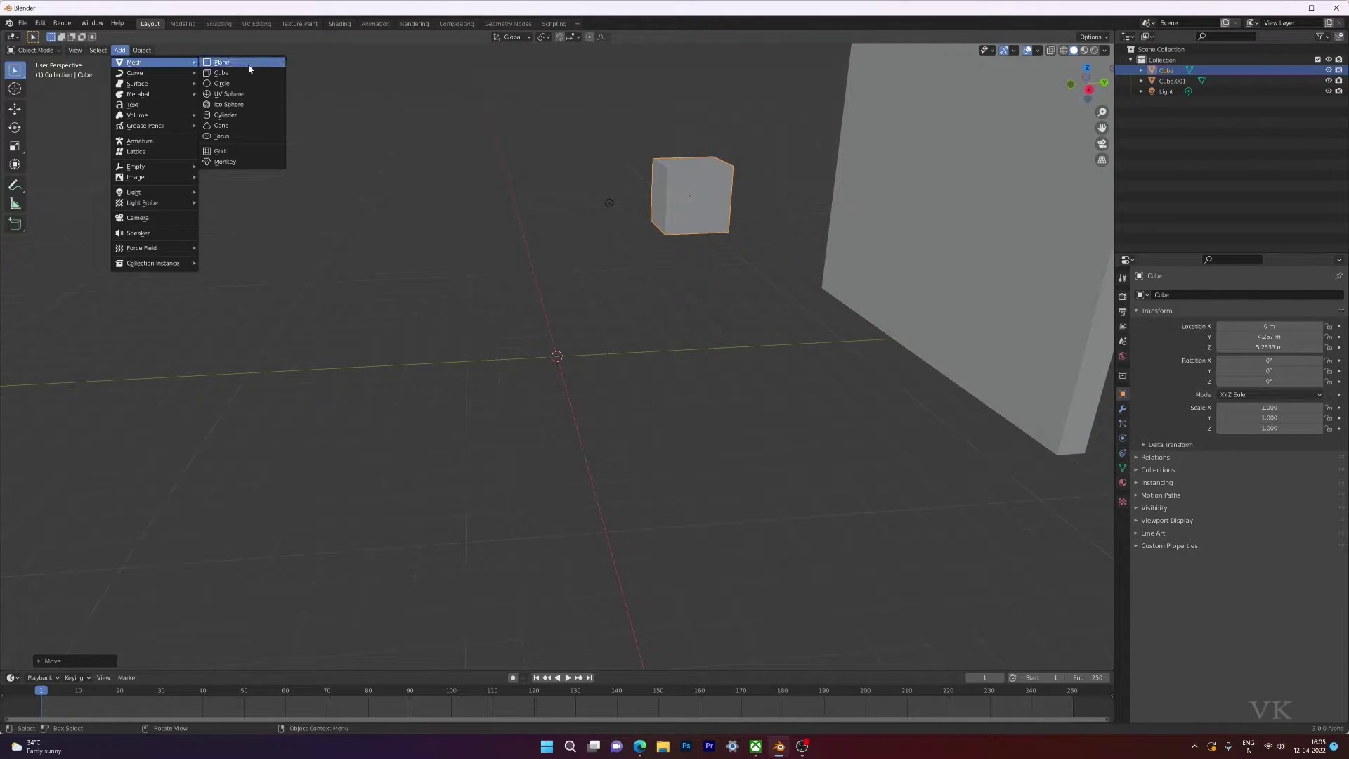
left_click(225, 64)
key("s")
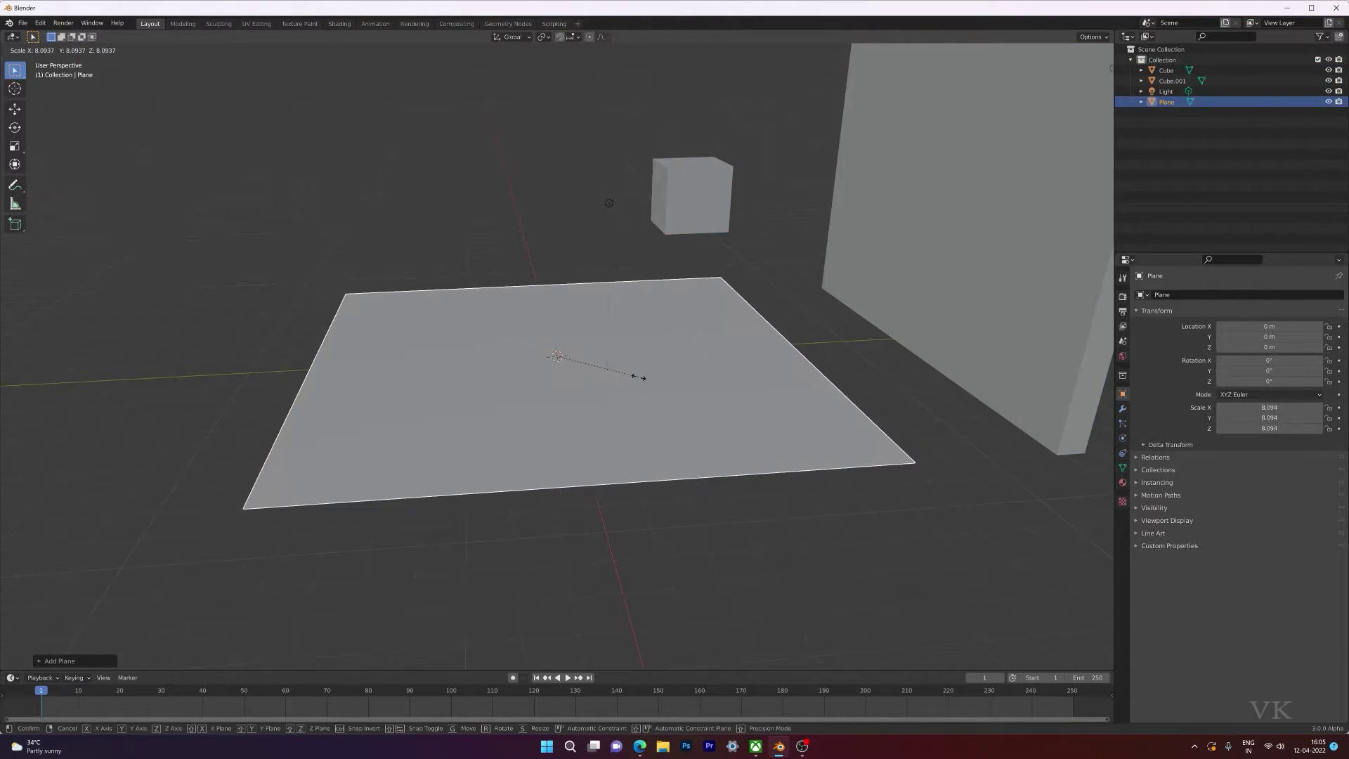
left_click(626, 370)
key("r")
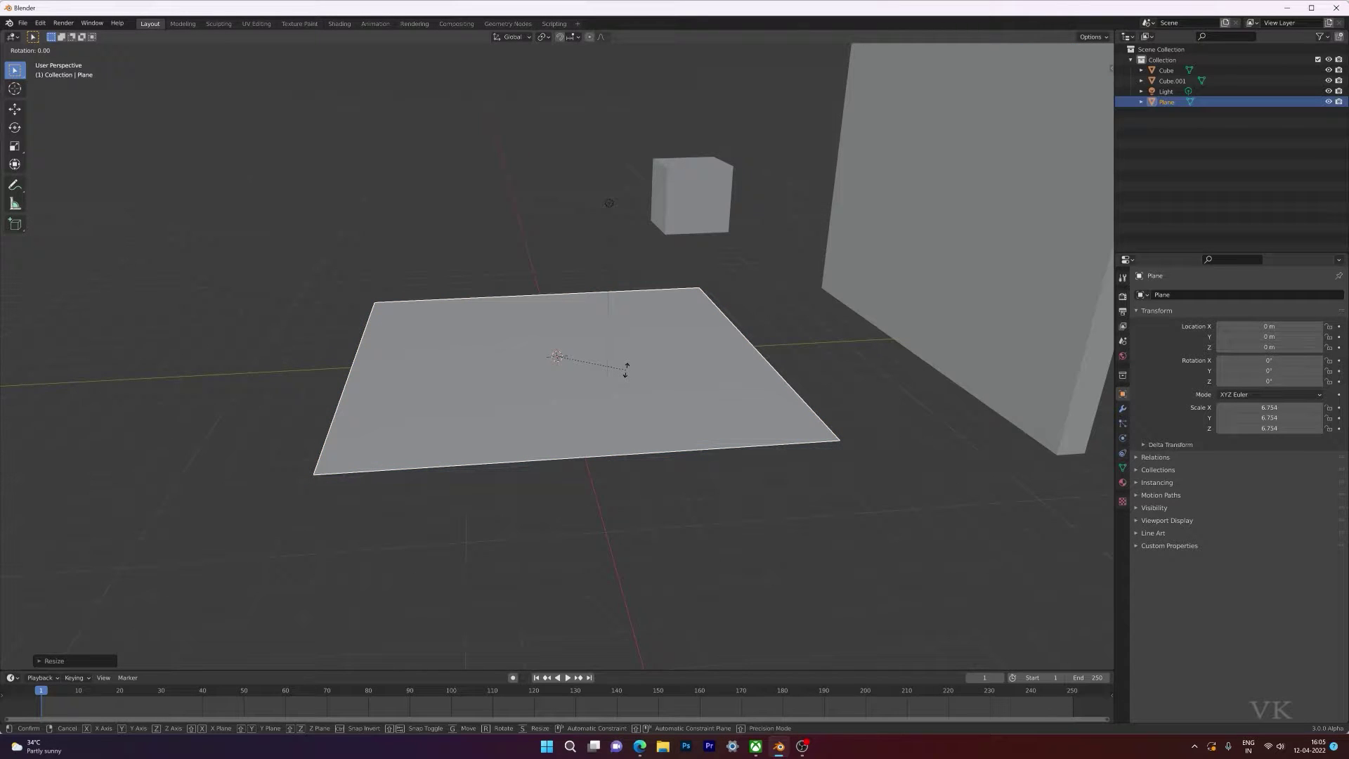
key("x")
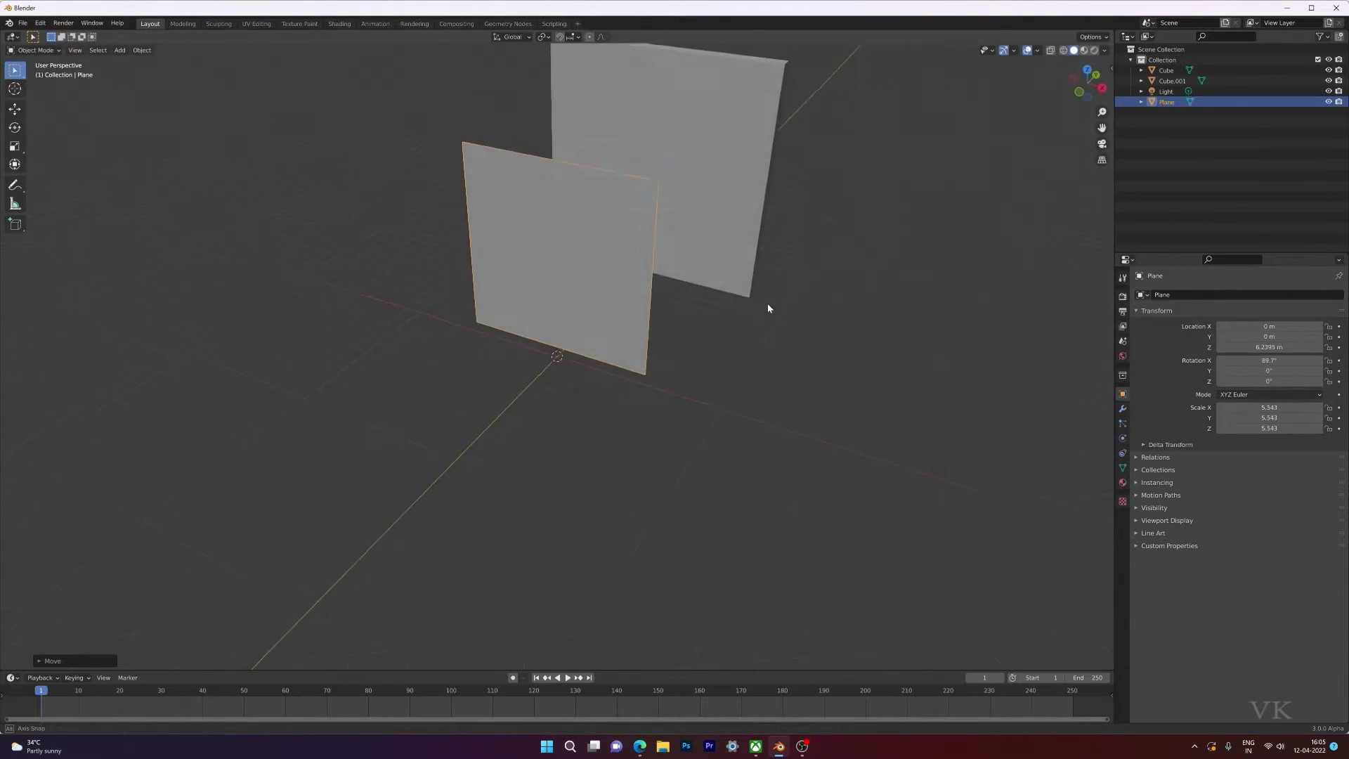
middle_click_drag(767, 307, 795, 285)
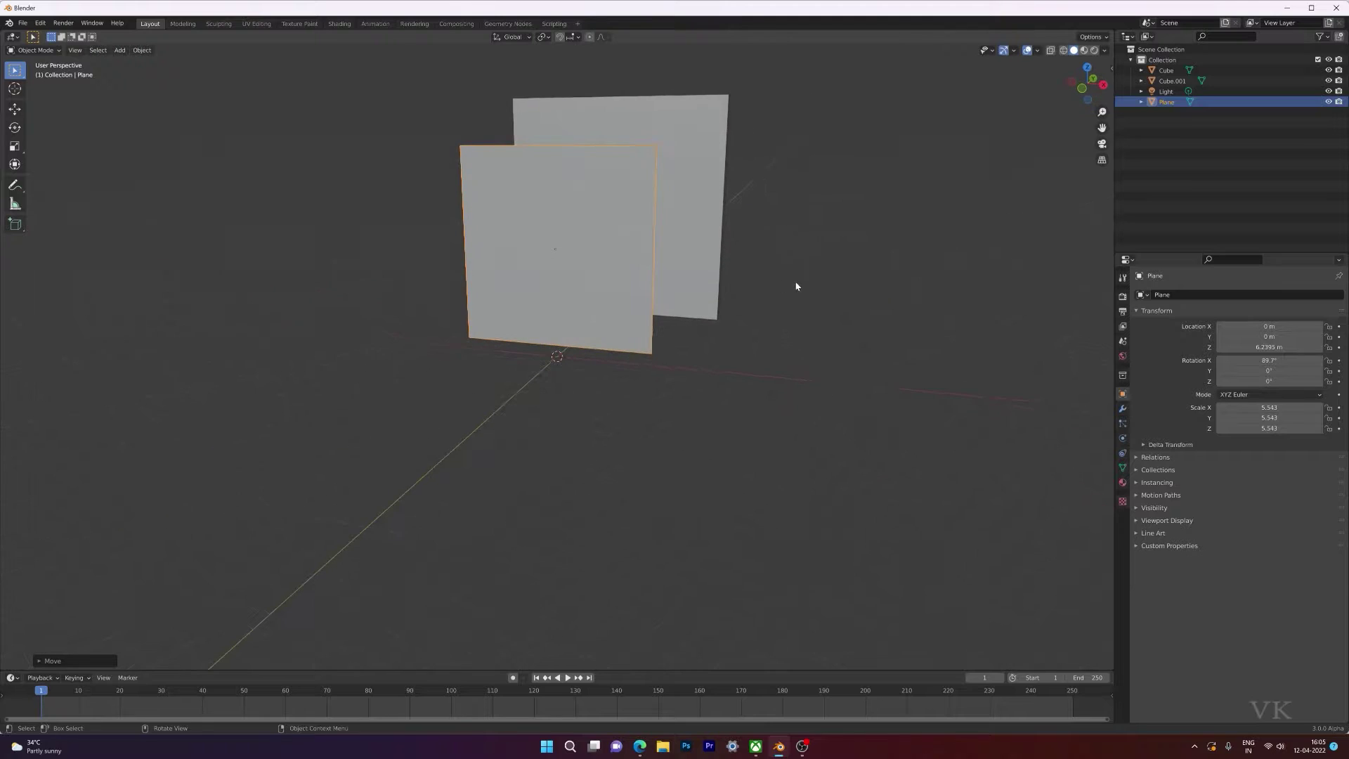
left_click(537, 197)
In Edit Mode, subdivide the plane with 10 cuts.
left_click(491, 216)
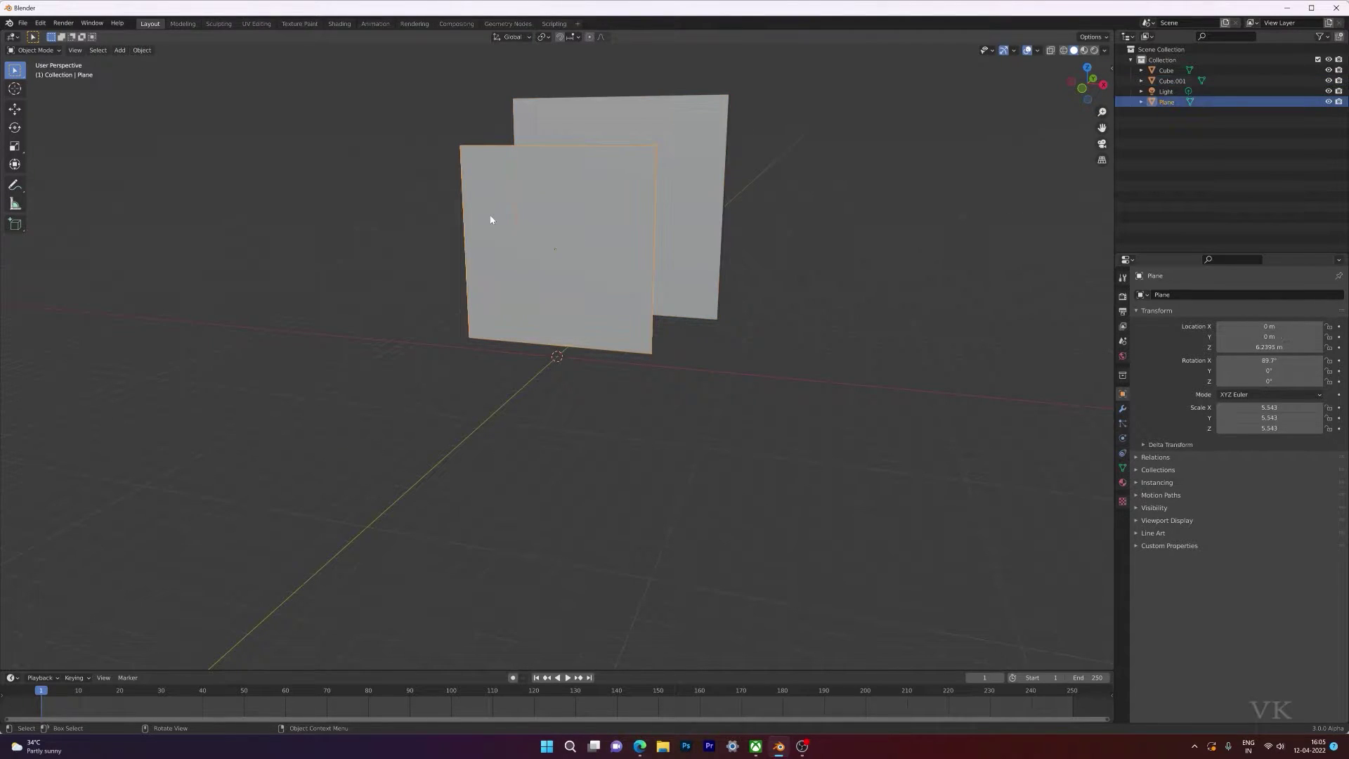
left_click(53, 54)
left_click(36, 74)
right_click(516, 218)
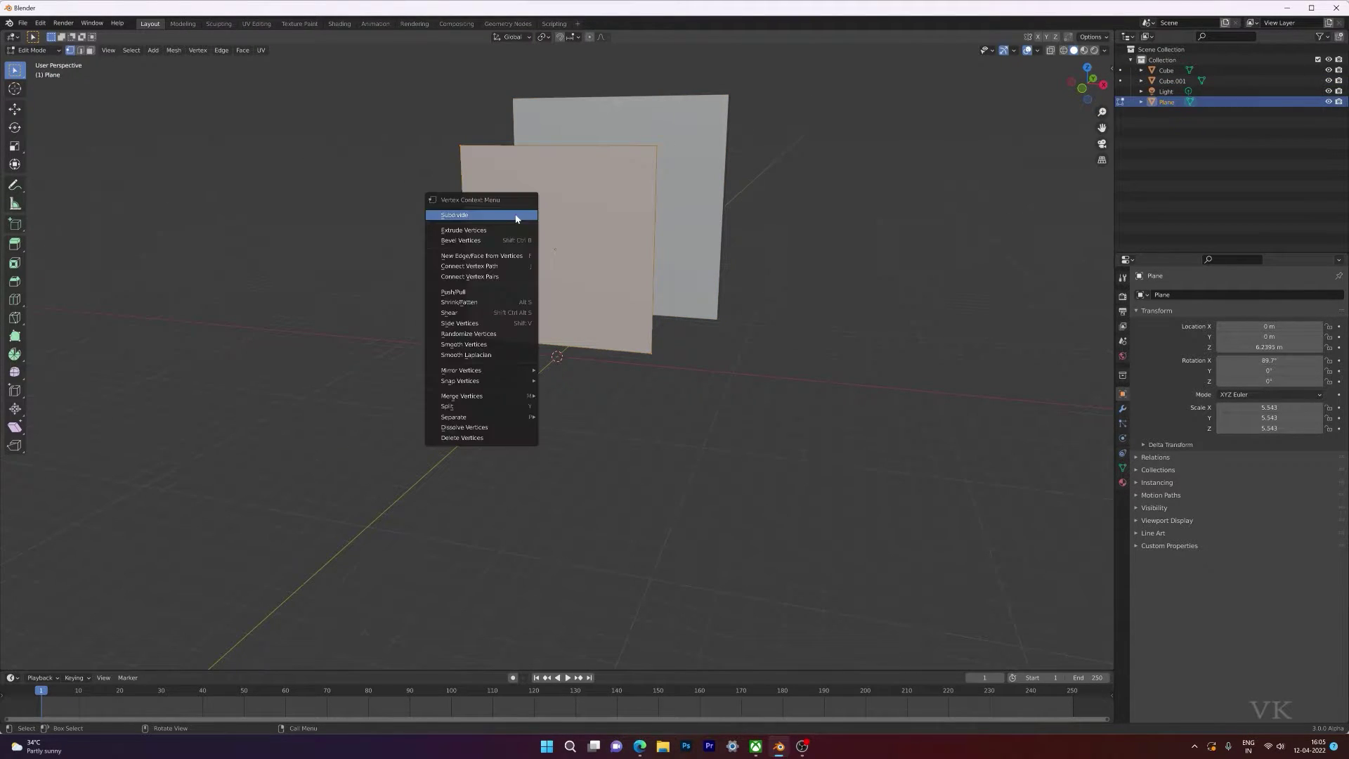
left_click(503, 217)
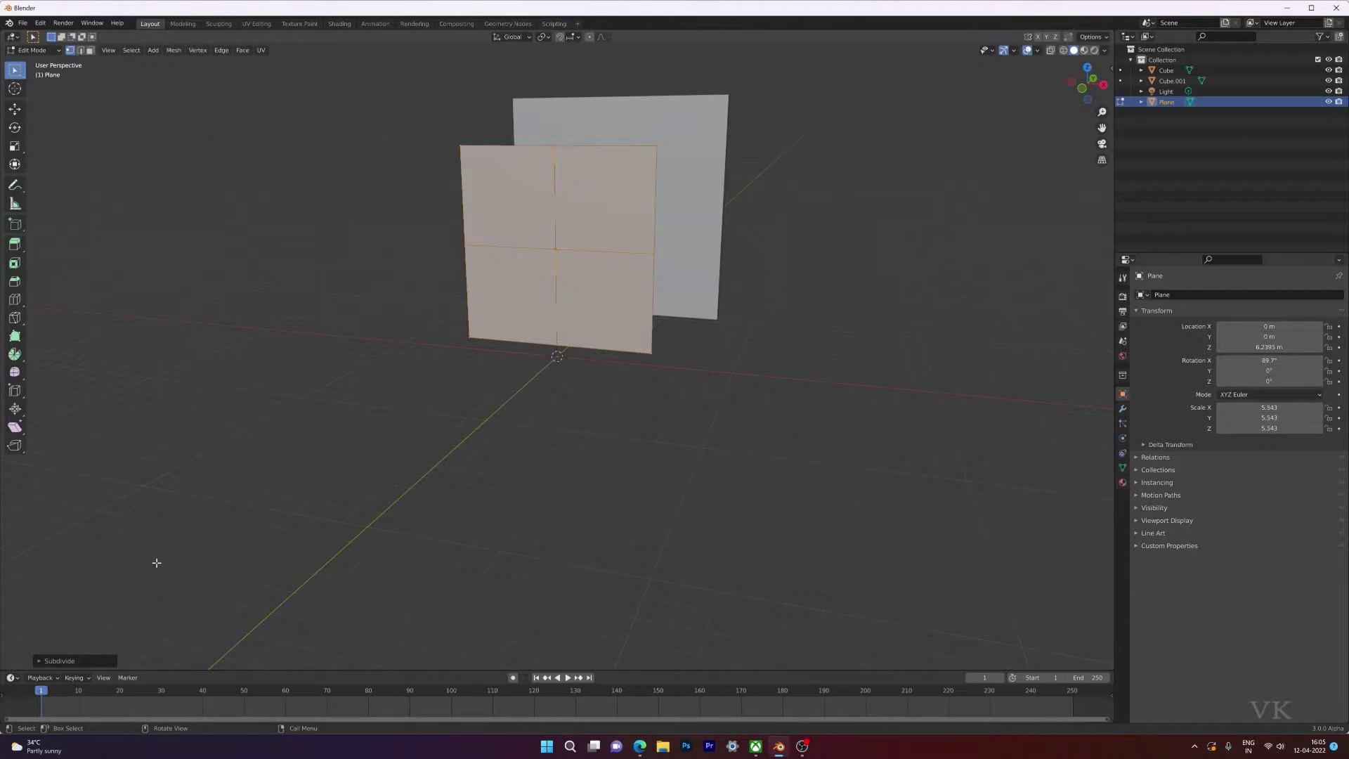
left_click(38, 662)
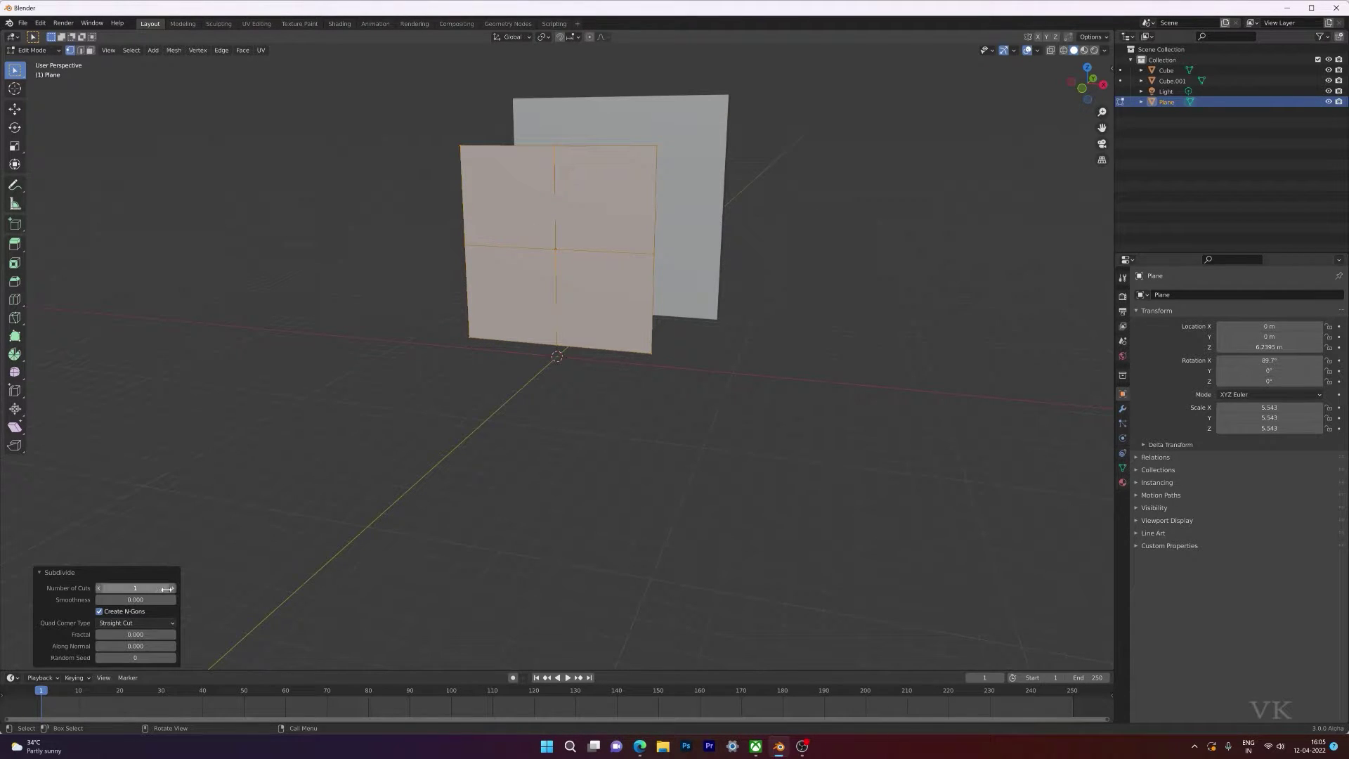
left_click(172, 588)
left_click(172, 588)
left_click(172, 587)
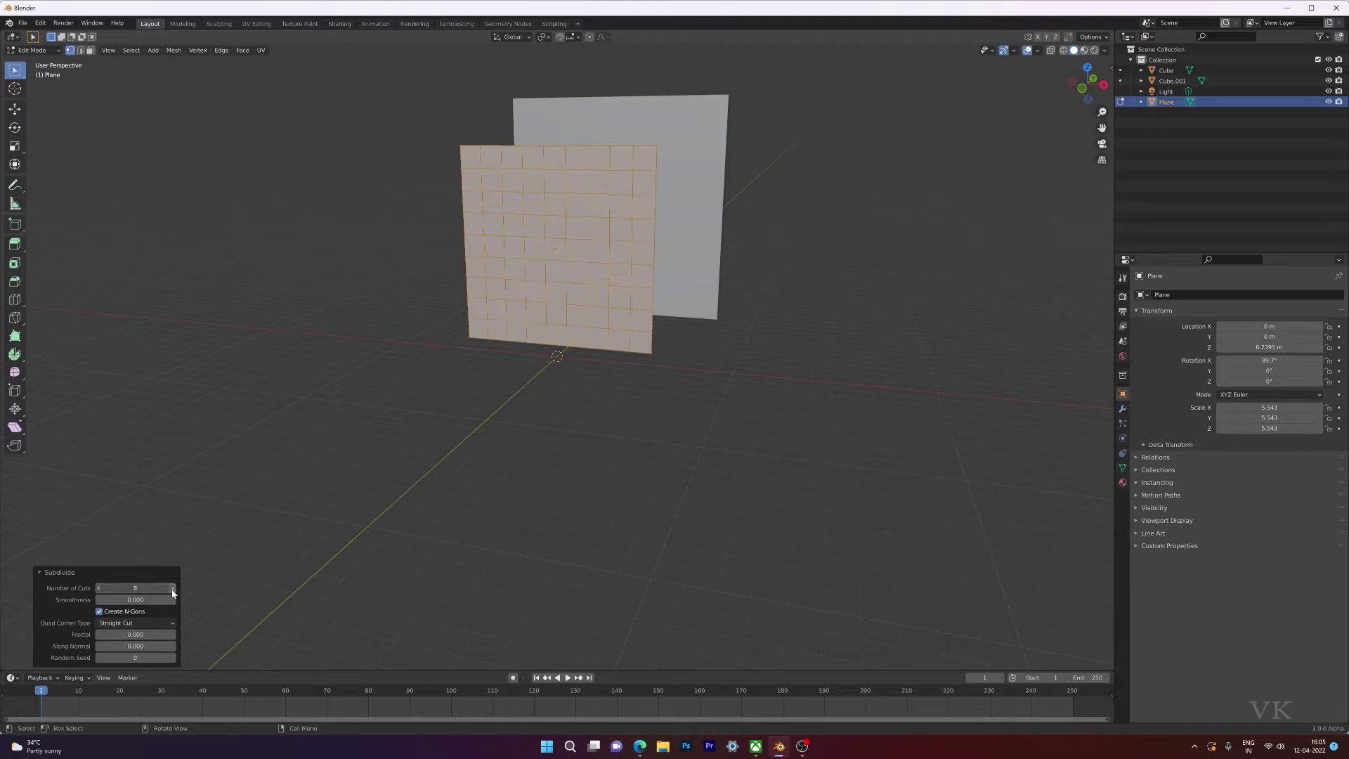
left_click(172, 588)
left_click(173, 587)
left_click(172, 588)
left_click(172, 587)
Subdivide the plane again with 3 cuts, then deselect the mesh.
right_click(545, 216)
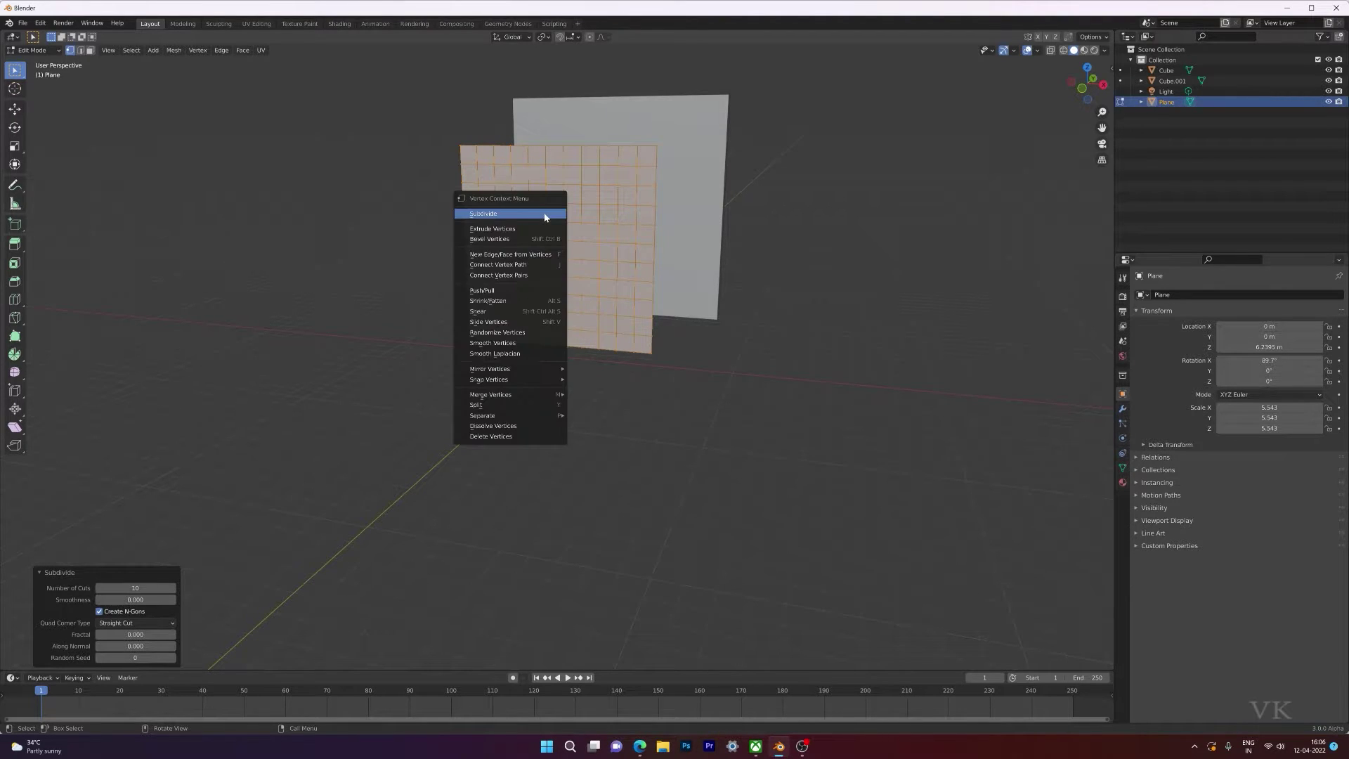
left_click(523, 214)
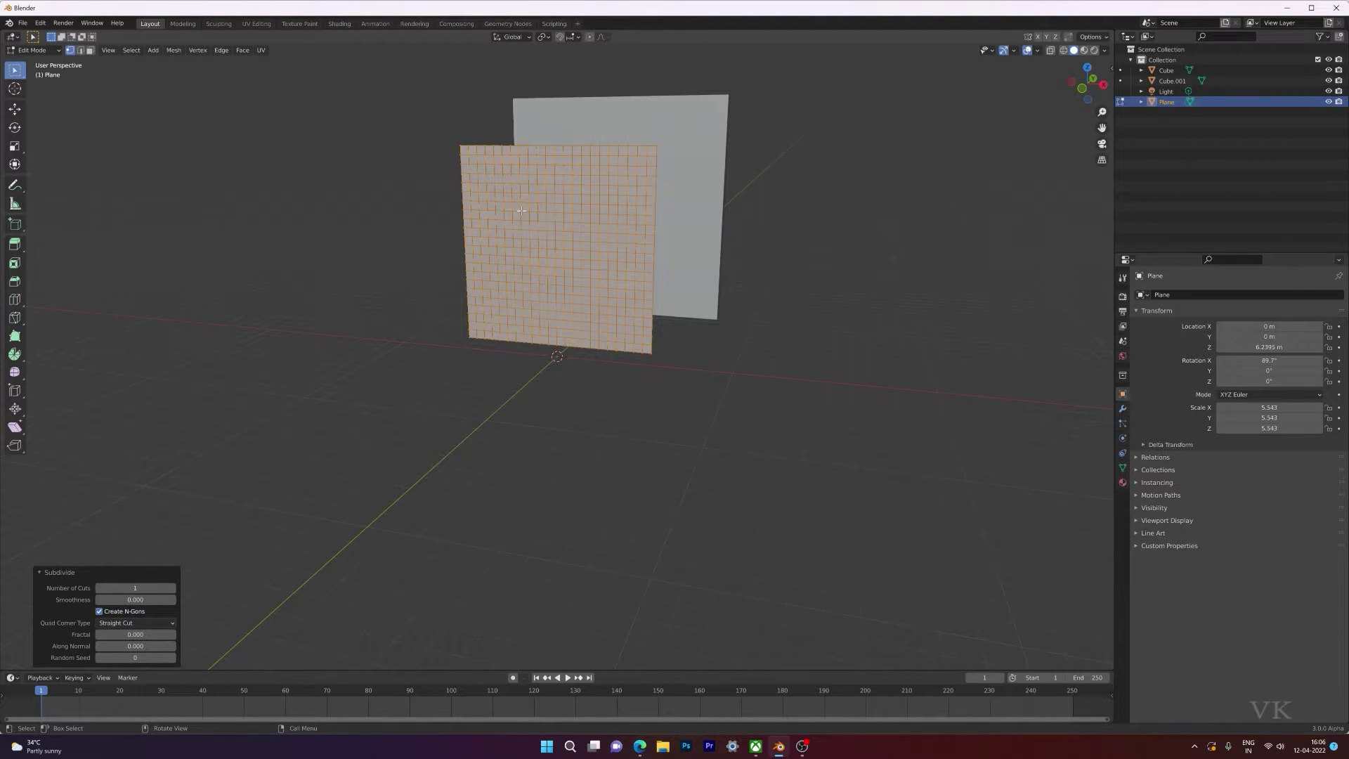
left_click(172, 588)
left_click(172, 588)
mouse_move(620, 293)
middle_mouse_down()
mouse_move(473, 289)
mouse_move(629, 301)
middle_mouse_up()
left_click(603, 375)
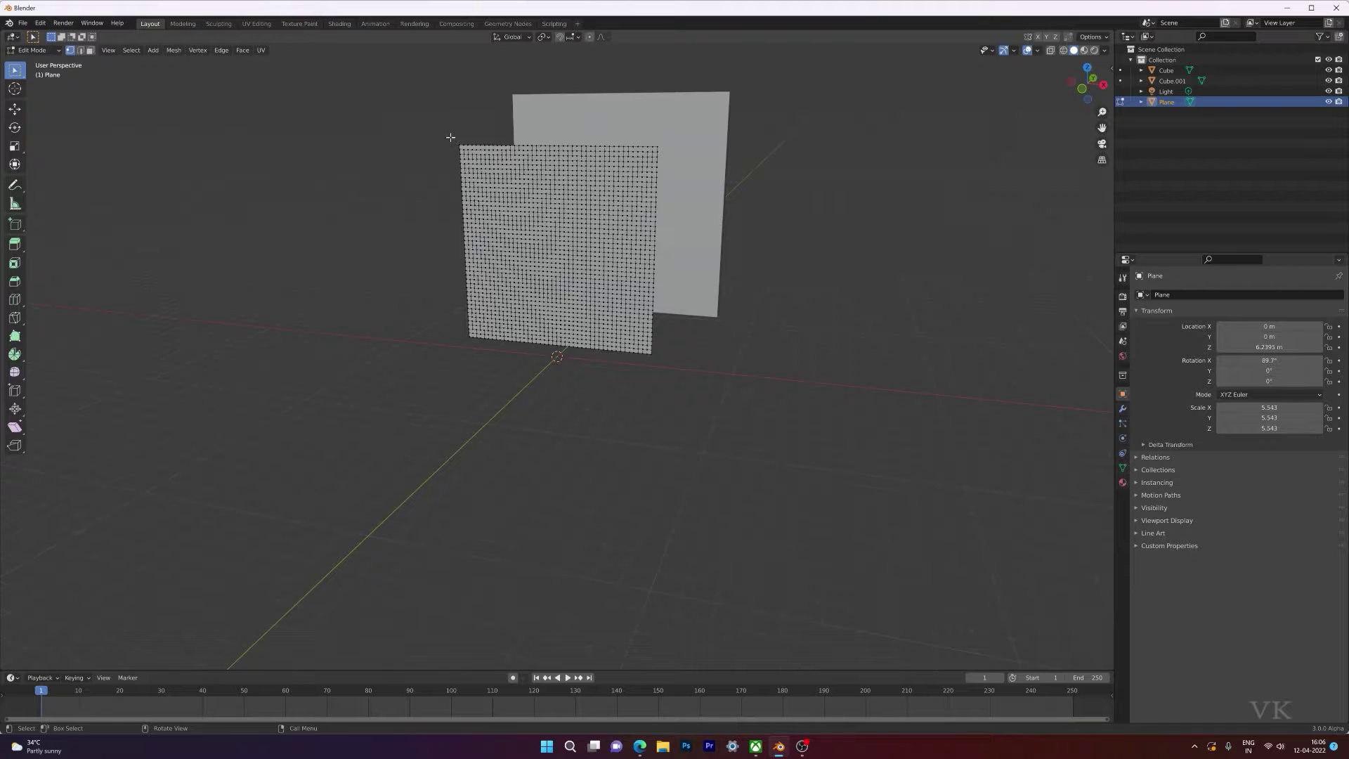
Create a vertex group named Pin containing the plane's top-edge vertices.
scroll(526, 249, "up", 4)
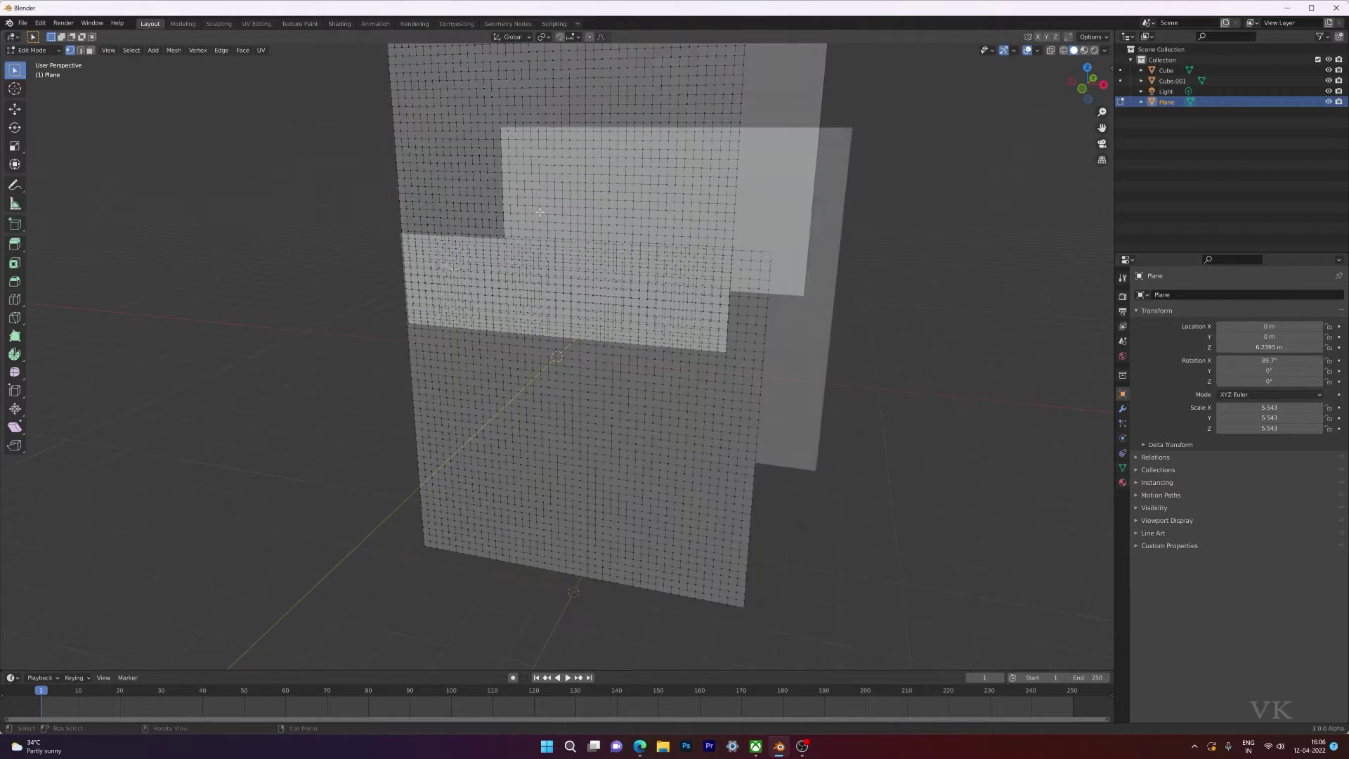
scroll(540, 212, "down", 4)
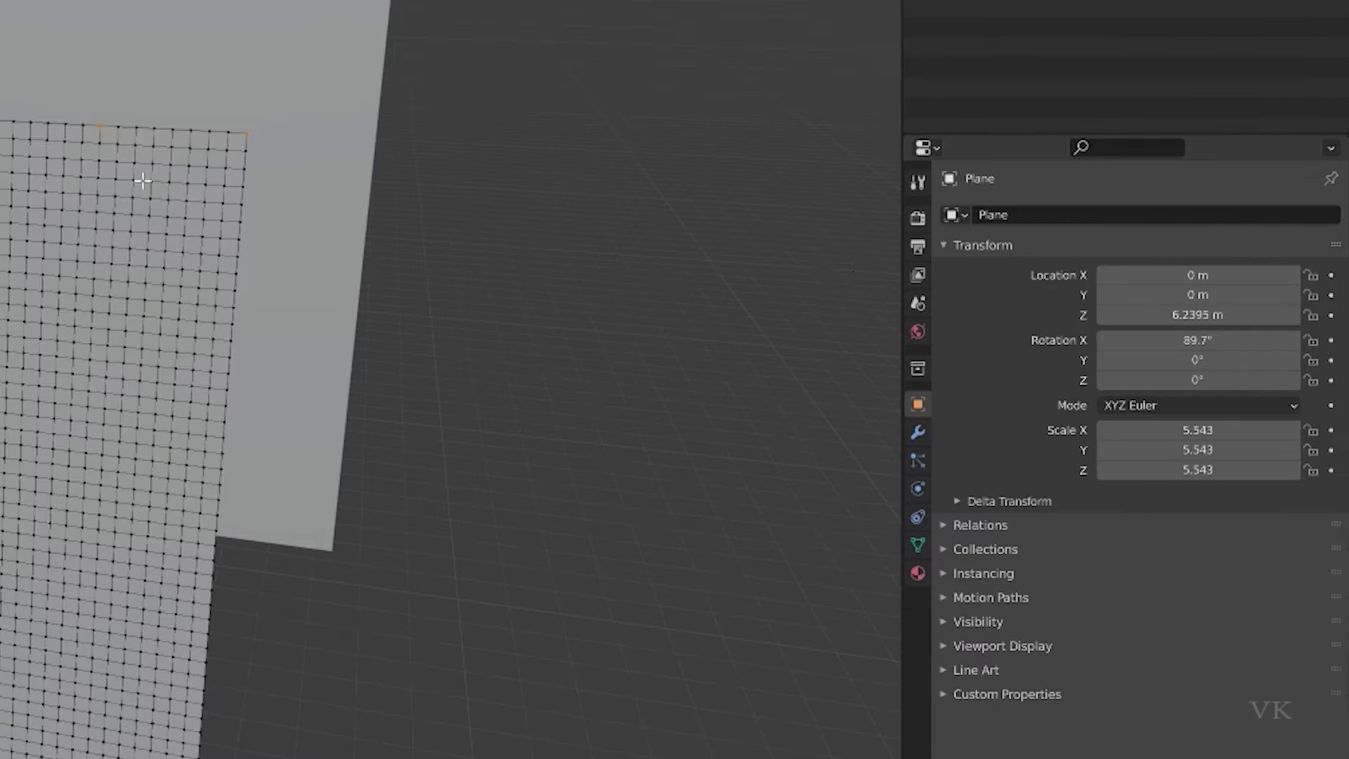
left_click(917, 548)
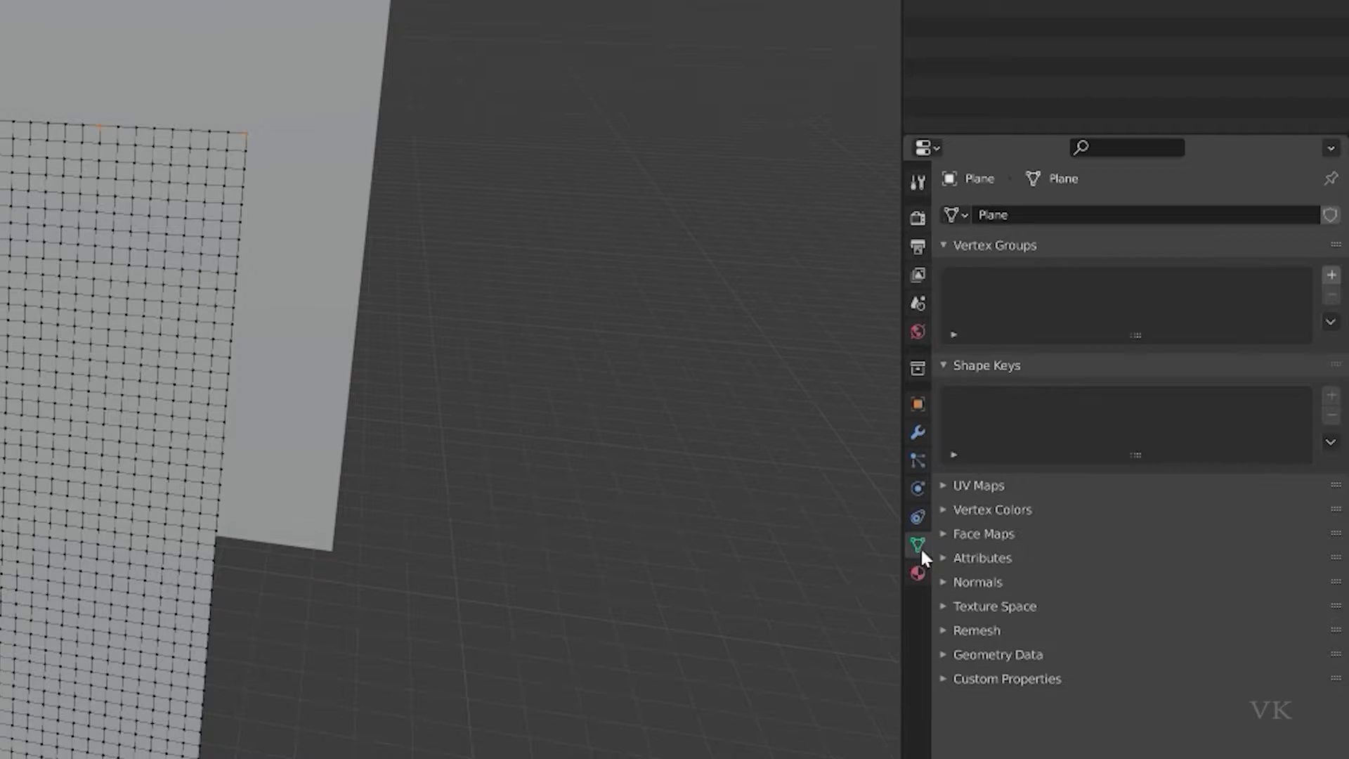
left_click(1330, 275)
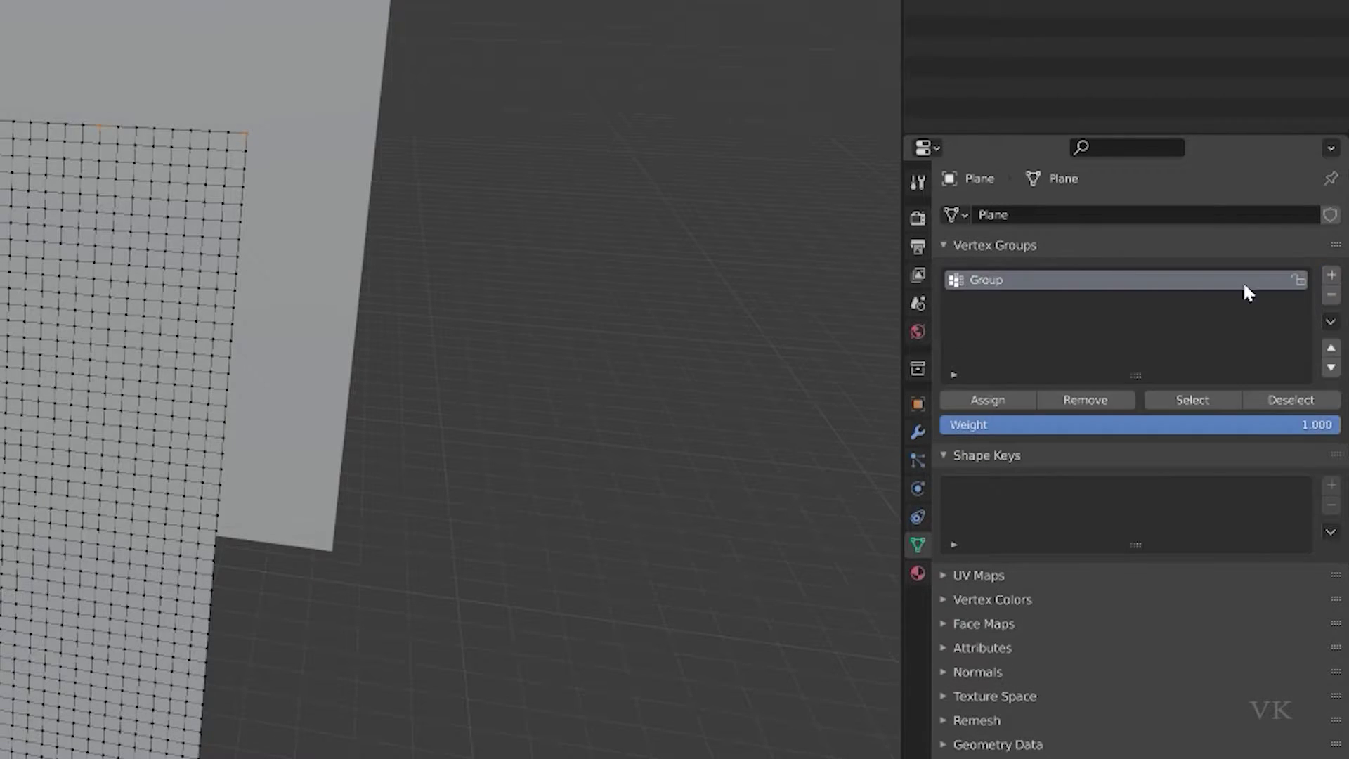
double_click(1020, 282)
left_click(993, 399)
left_click(1194, 399)
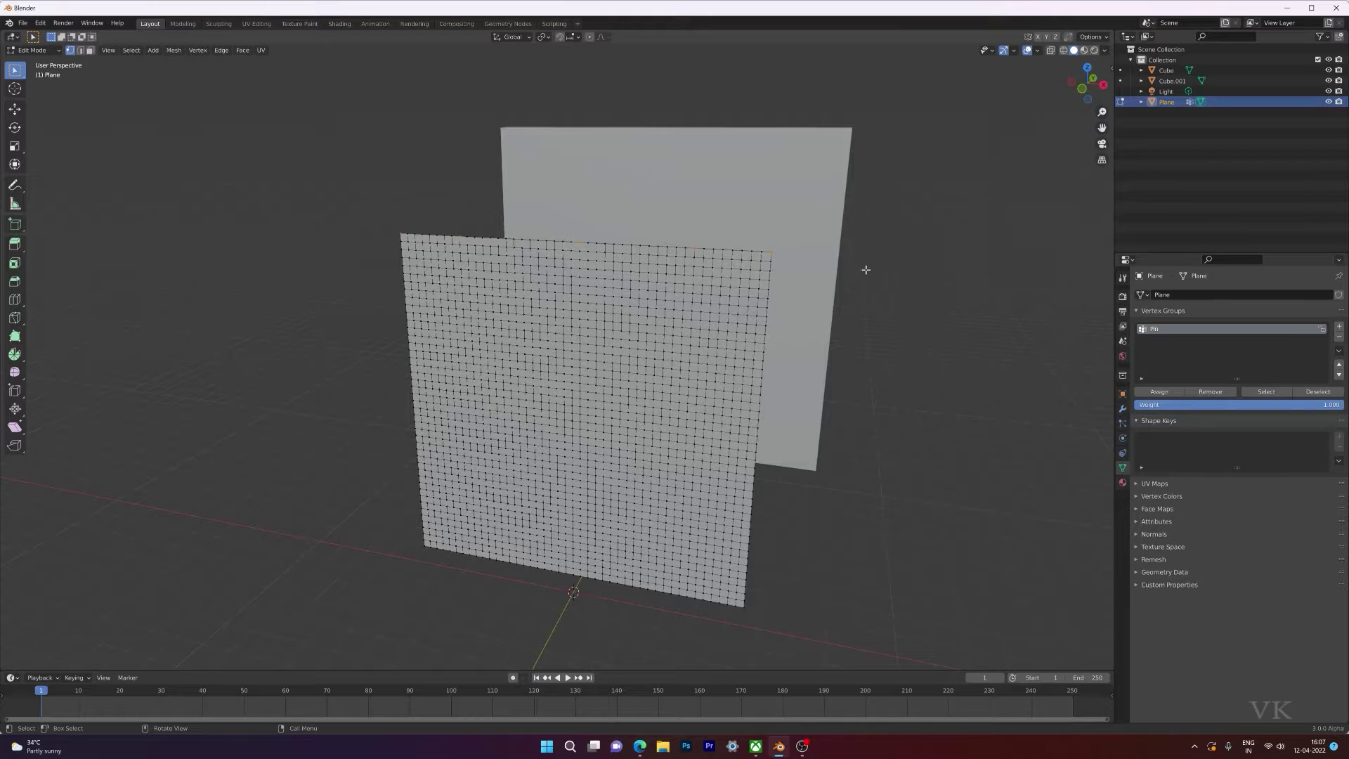
Add a second, empty vertex group named Unpin.
left_click(1339, 327)
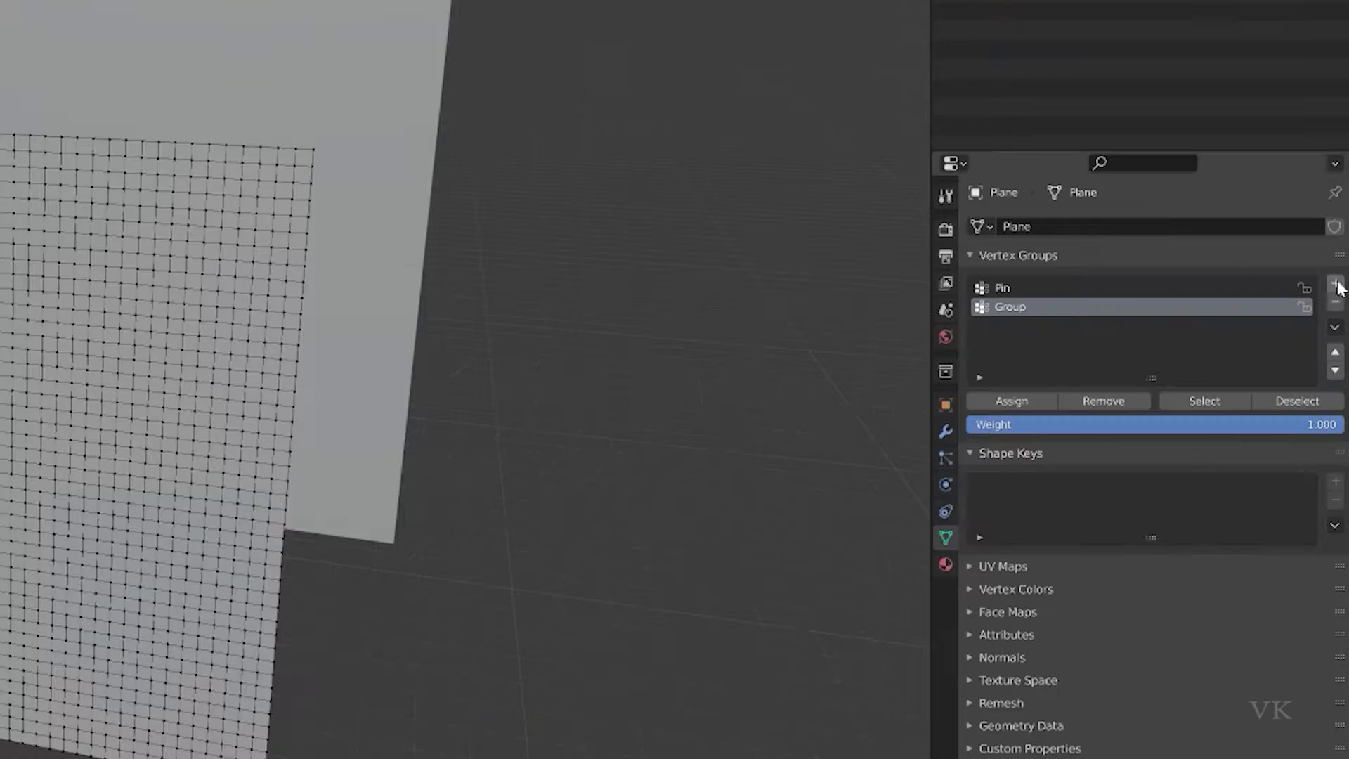
double_click(1058, 307)
key("BackSpace")
key("BackSpace")
key("BackSpace")
key("BackSpace")
key("BackSpace")
key("BackSpace")
key("BackSpace")
key("BackSpace")
key("BackSpace")
key("Return")
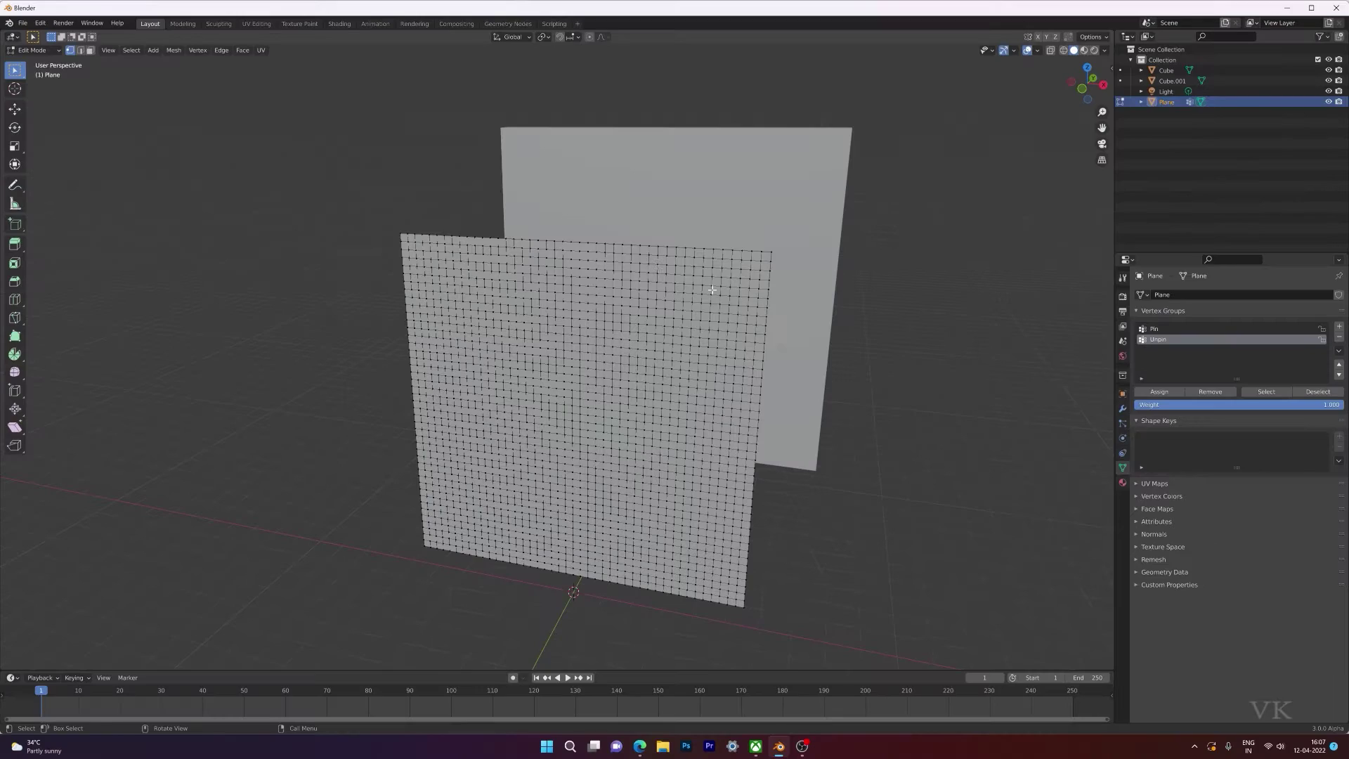
left_click(35, 50)
Return to Object Mode and shade the plane smooth.
left_click(38, 62)
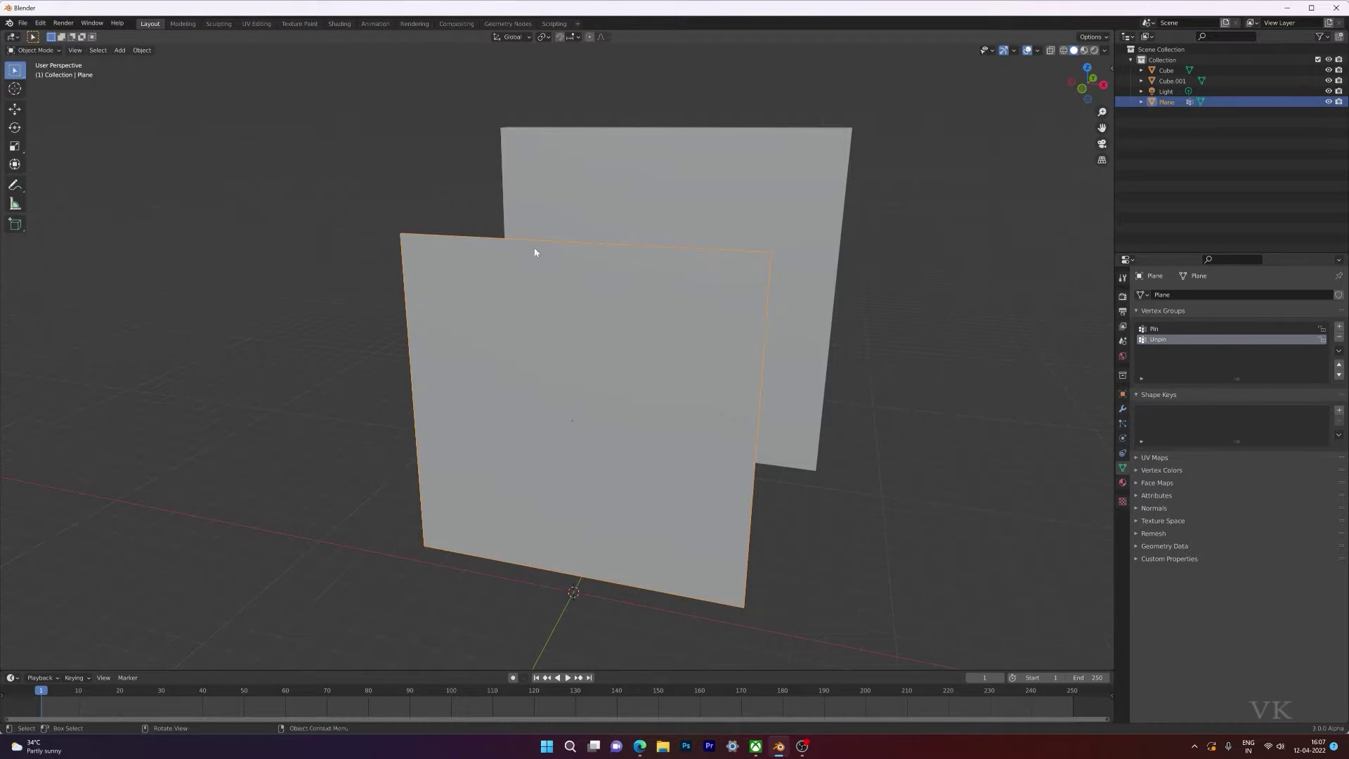
middle_click_drag(536, 250, 570, 227)
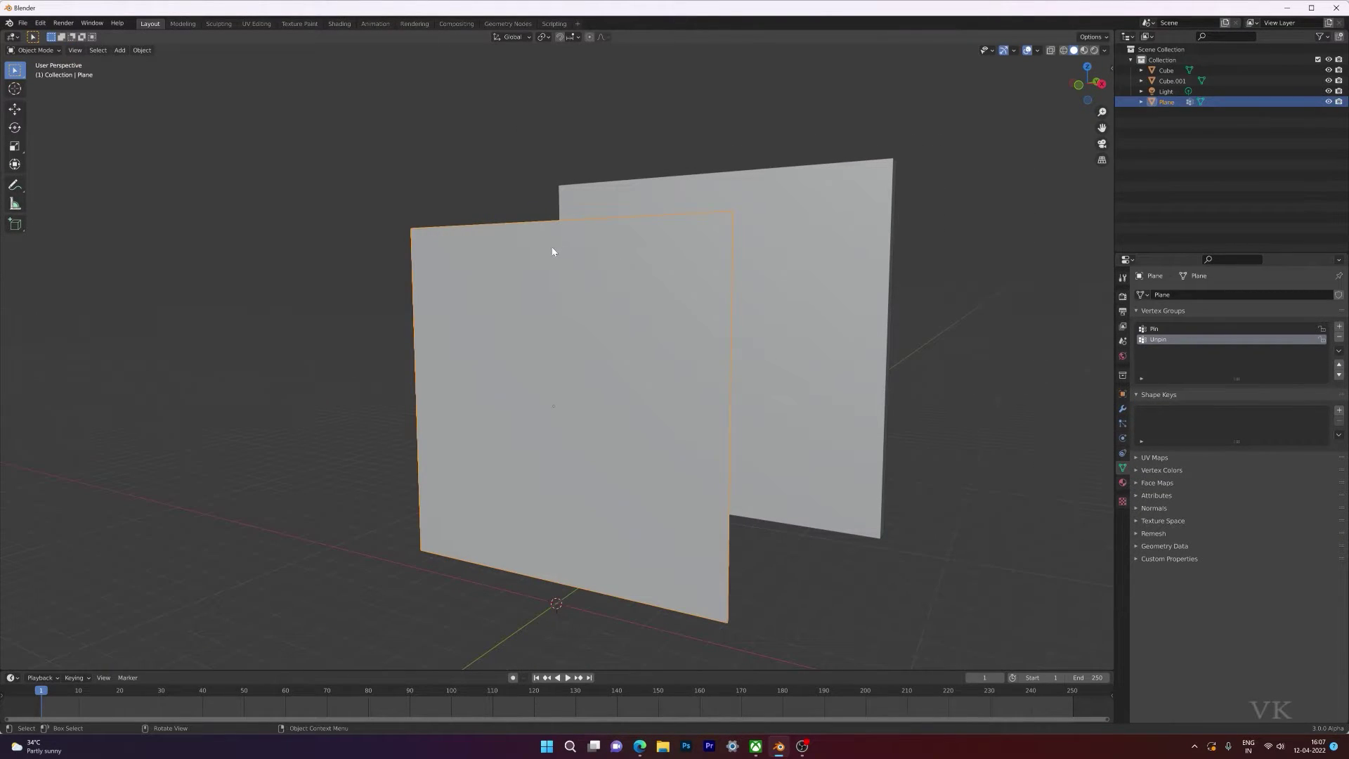
right_click(552, 251)
left_click(524, 247)
Add Cloth physics to the plane and preview it falling onto the cube.
middle_click_drag(622, 314, 674, 316)
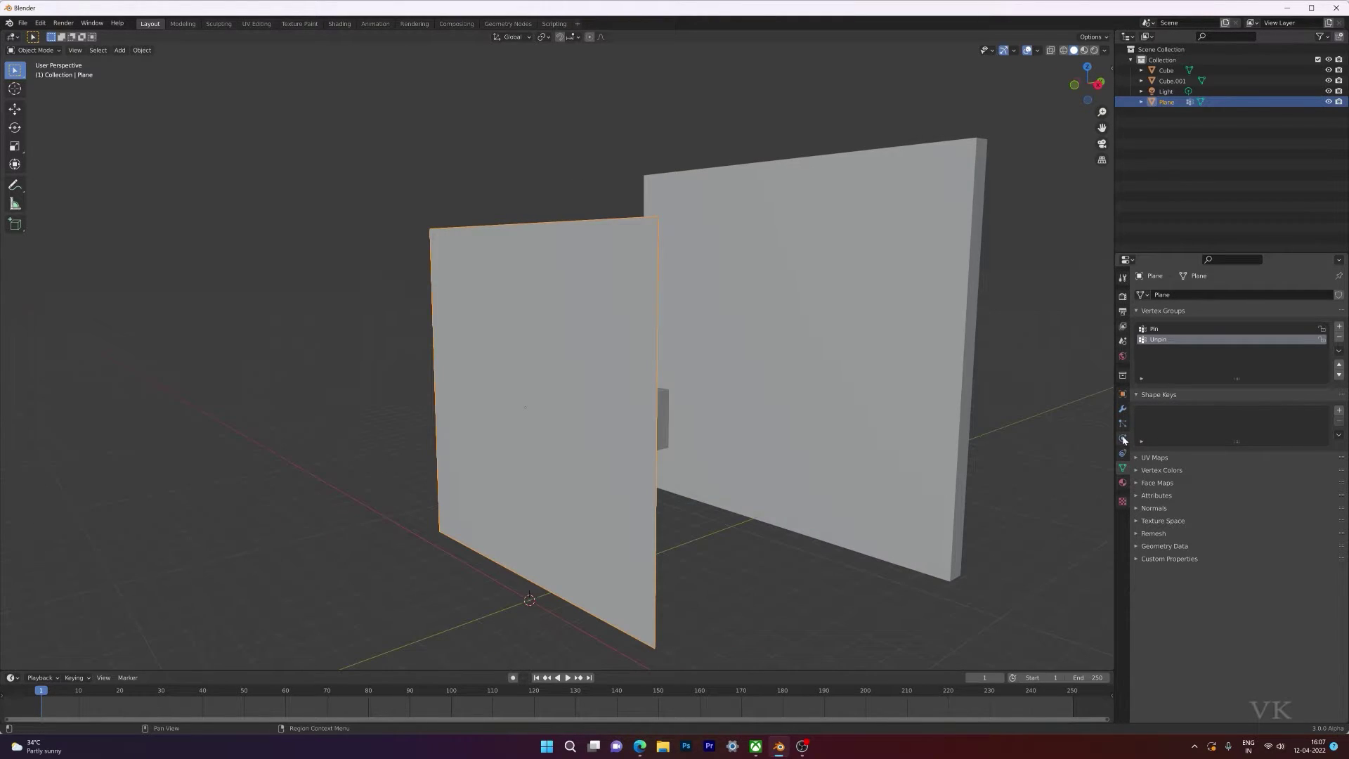
left_click(1123, 438)
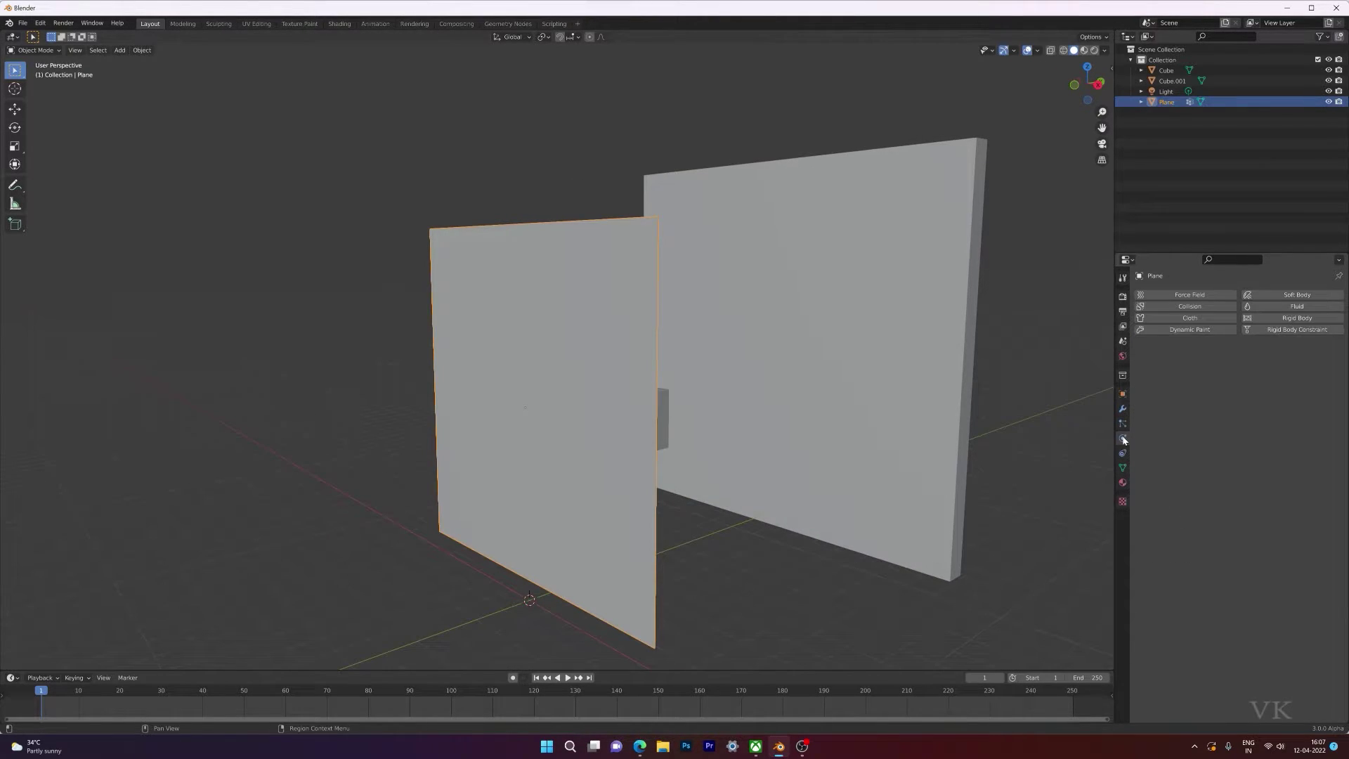
left_click(1190, 319)
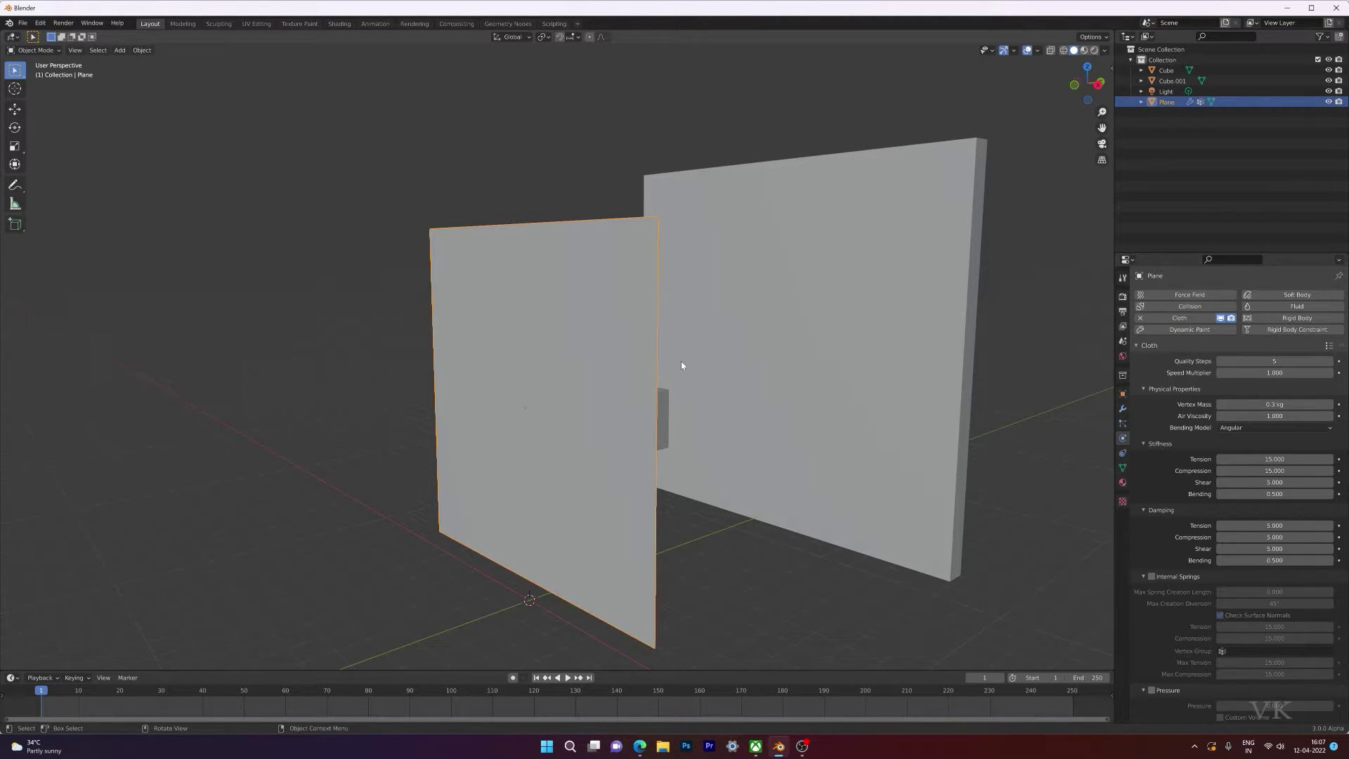
key("space")
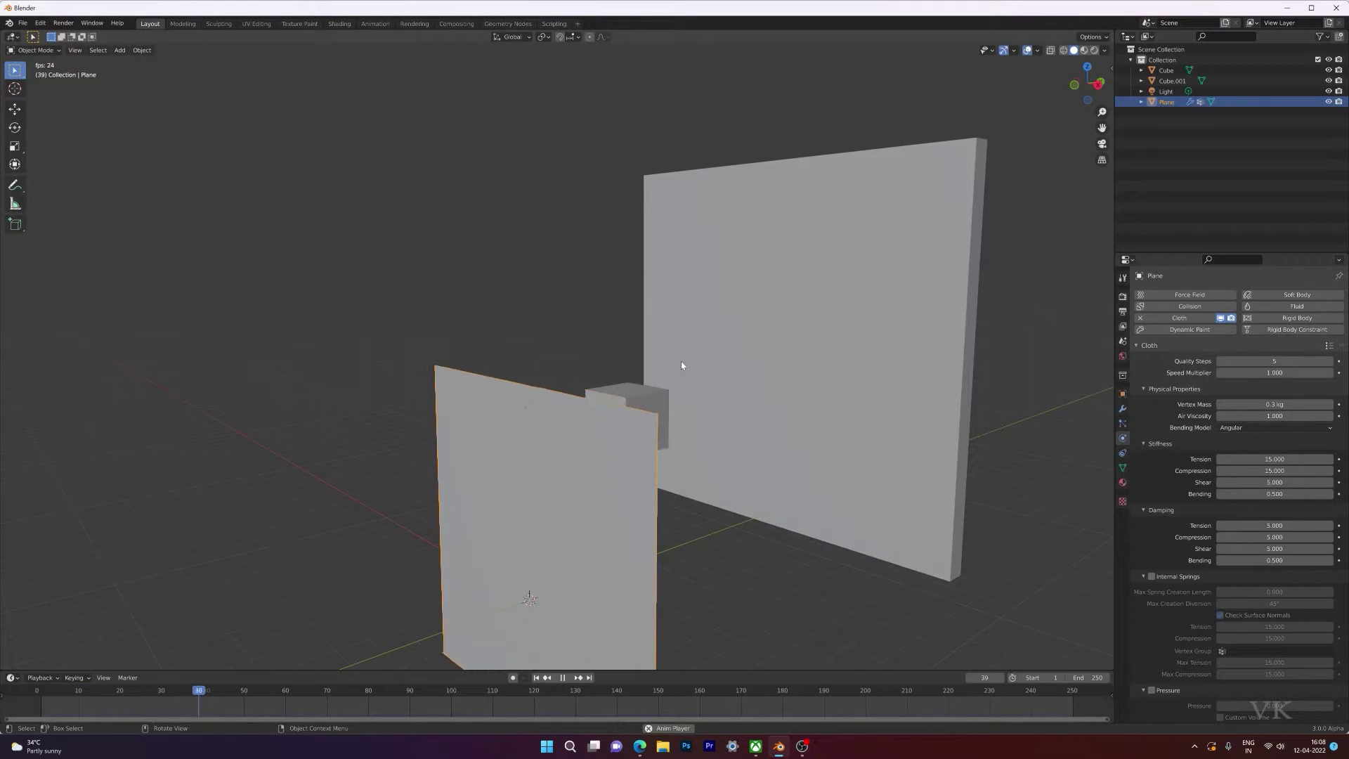
key("Escape")
mouse_move(681, 361)
middle_mouse_down()
mouse_move(673, 353)
mouse_move(684, 368)
middle_mouse_up()
Apply a cloth preset giving 0.3 kg vertex mass and tension and compression of 15.
left_click(1328, 345)
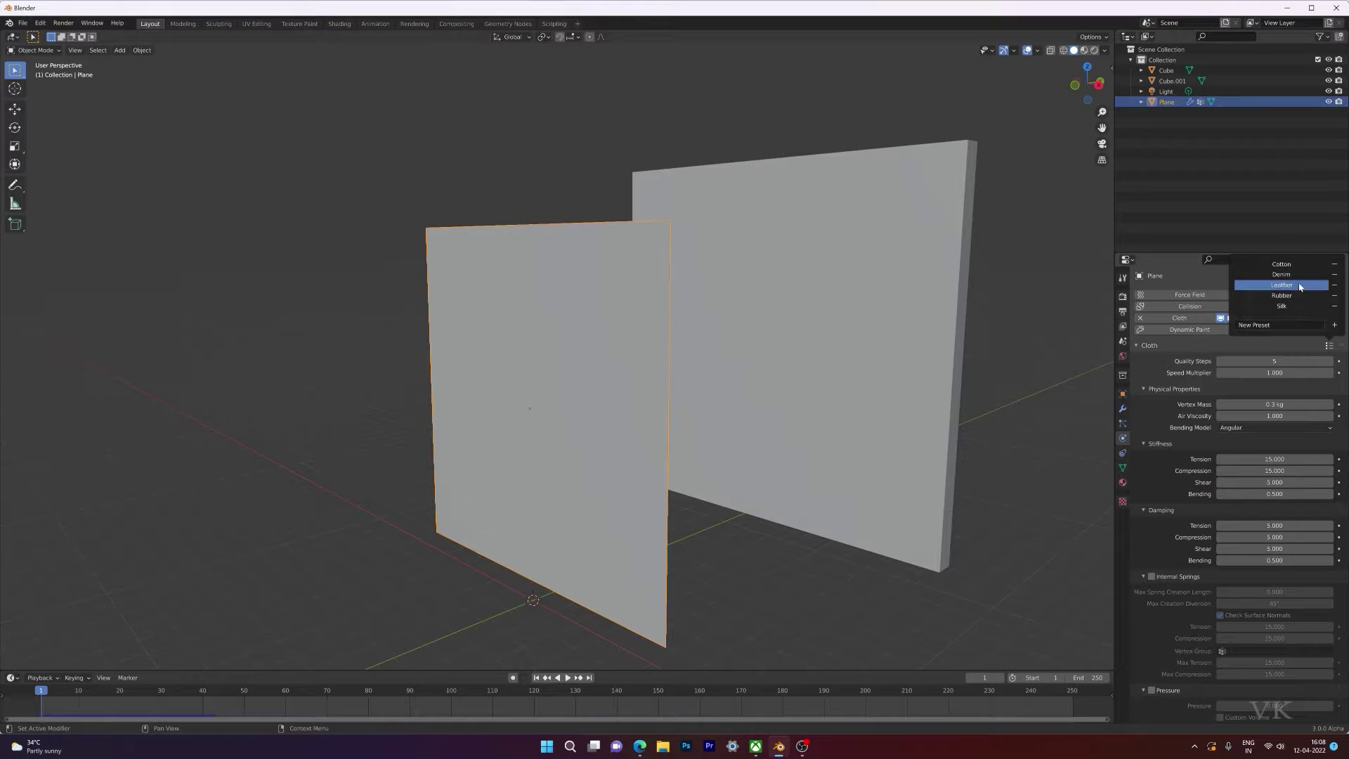
left_click(1278, 296)
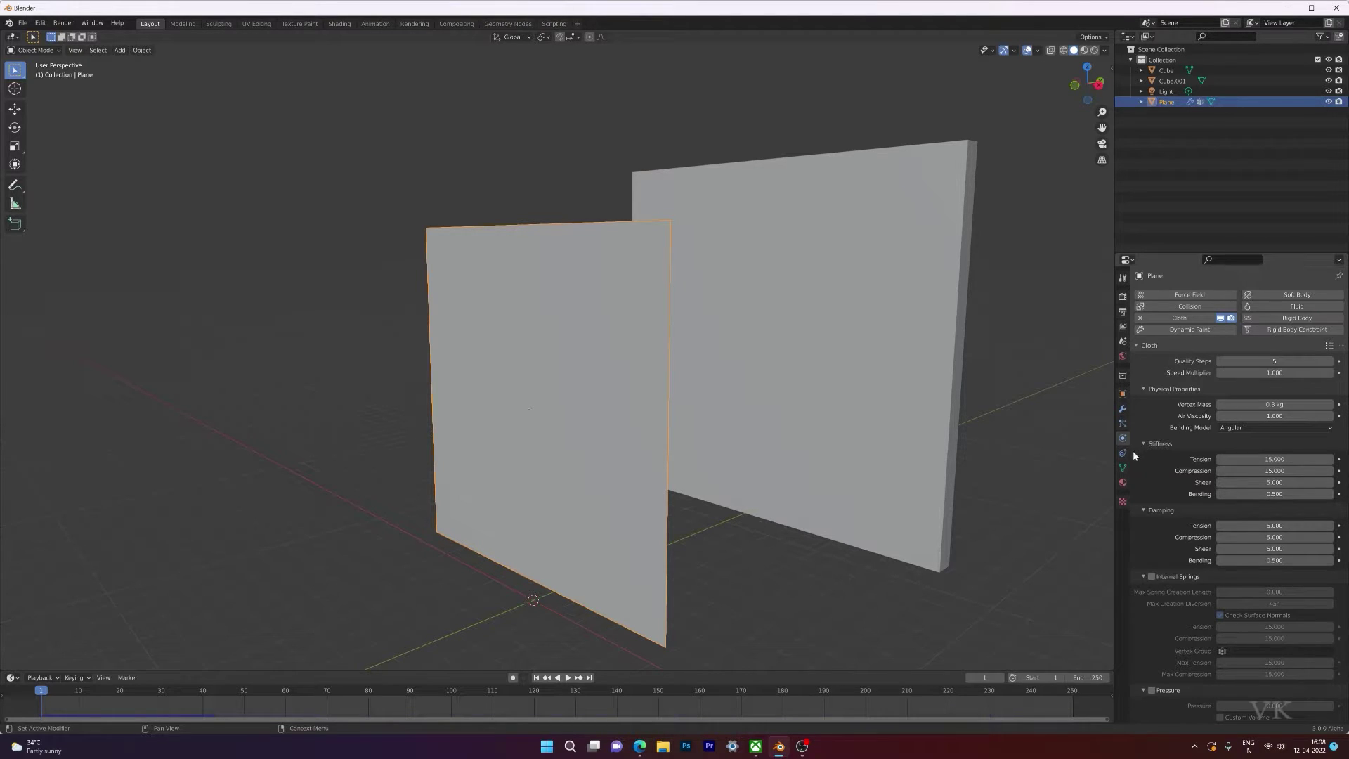
scroll(1235, 609, "down", 4)
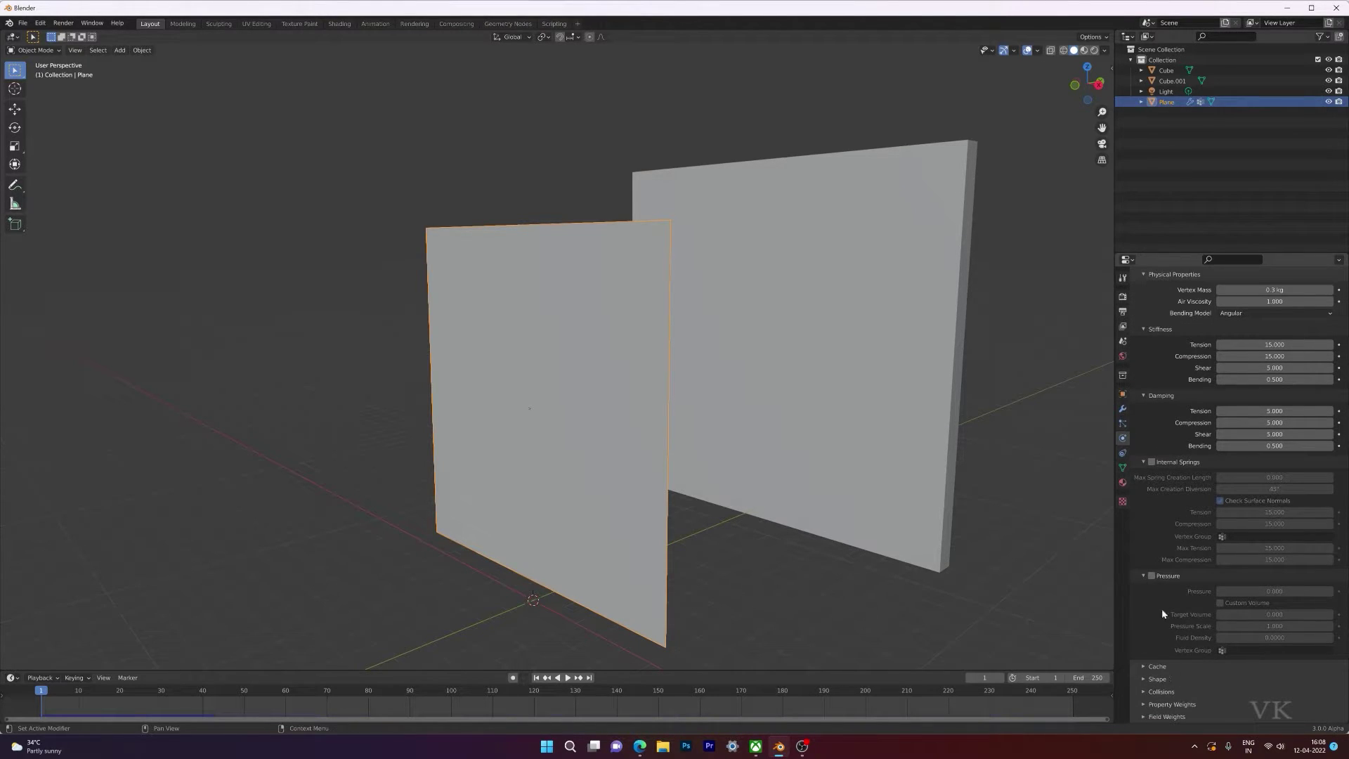
mouse_move(570, 332)
middle_mouse_down()
mouse_move(571, 305)
mouse_move(552, 302)
mouse_move(570, 306)
middle_mouse_up()
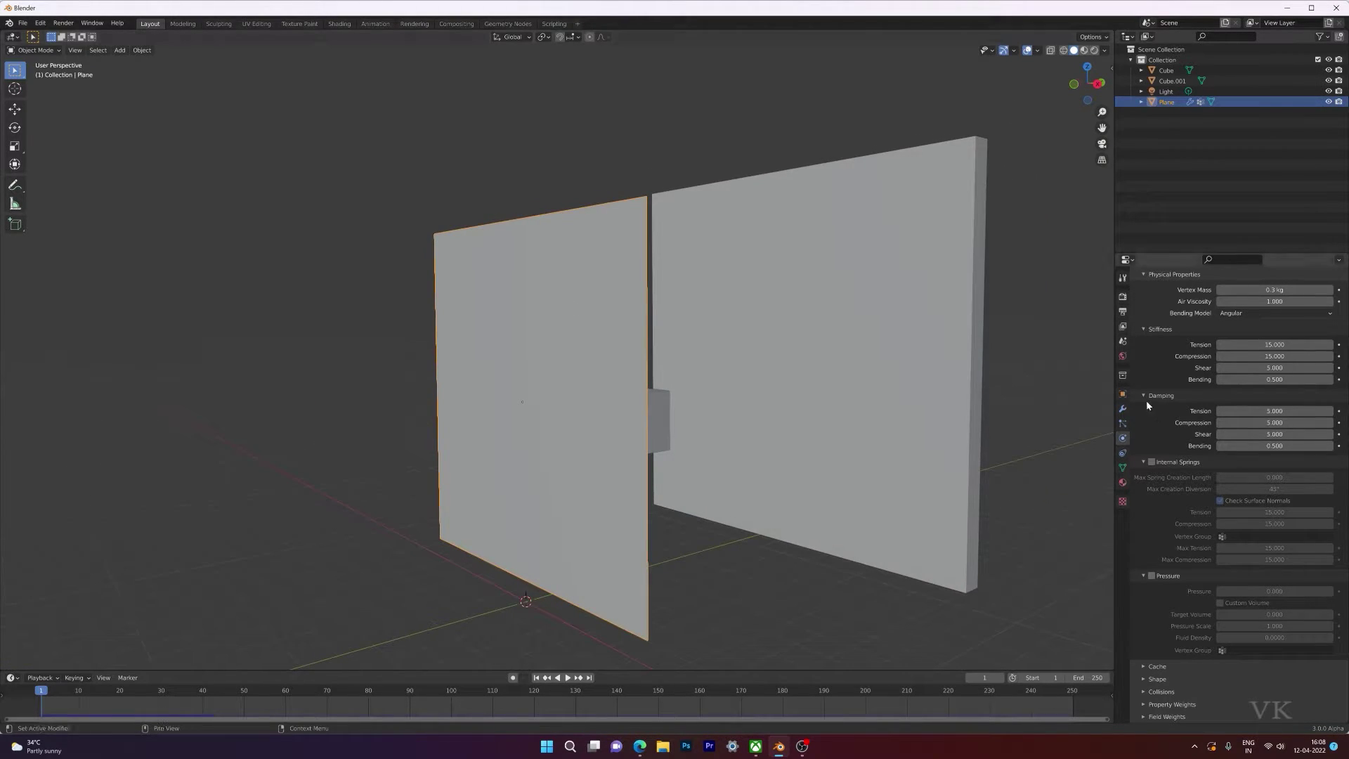
Set the cloth's Shape Pin Group to Pin and play the animation to test it.
left_click(1142, 679)
scroll(1194, 660, "down", 3)
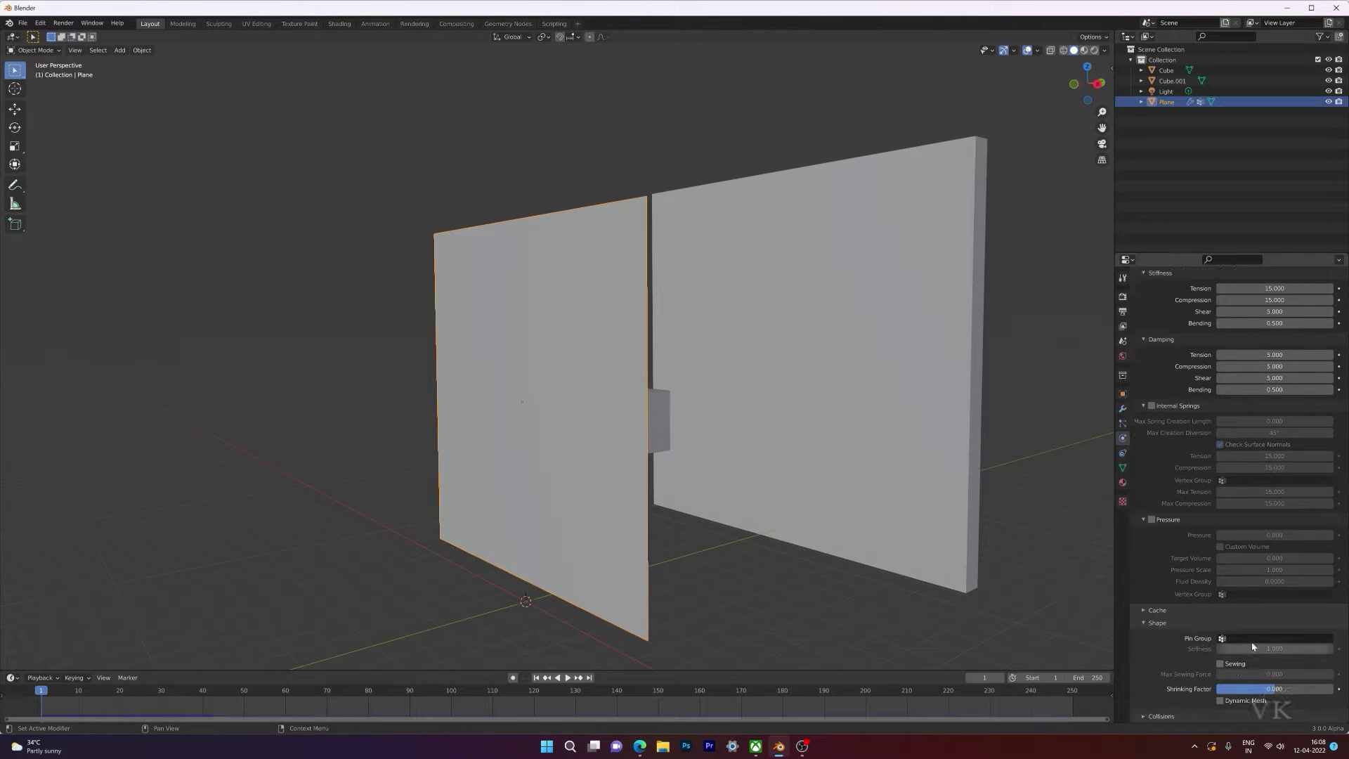
left_click(1261, 638)
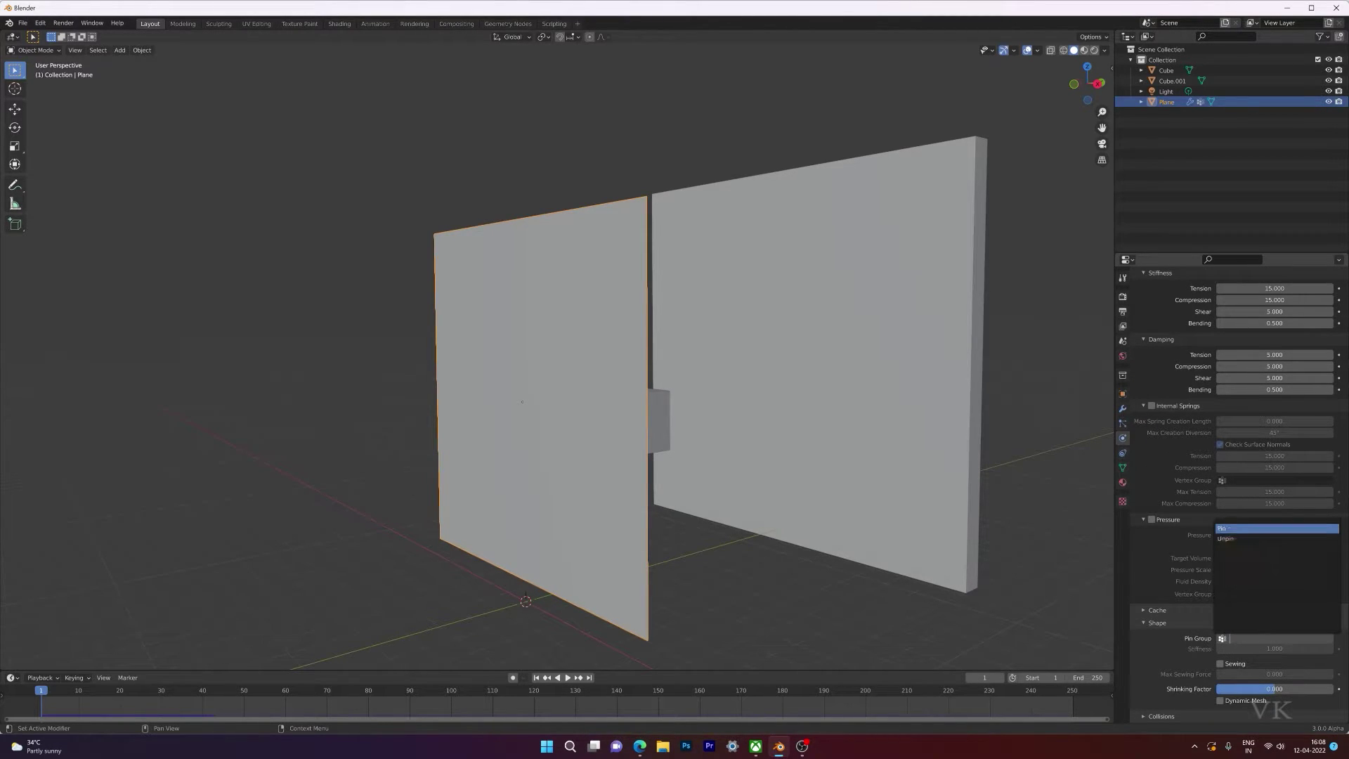
left_click(1257, 538)
middle_click_drag(948, 511, 895, 487)
key("space")
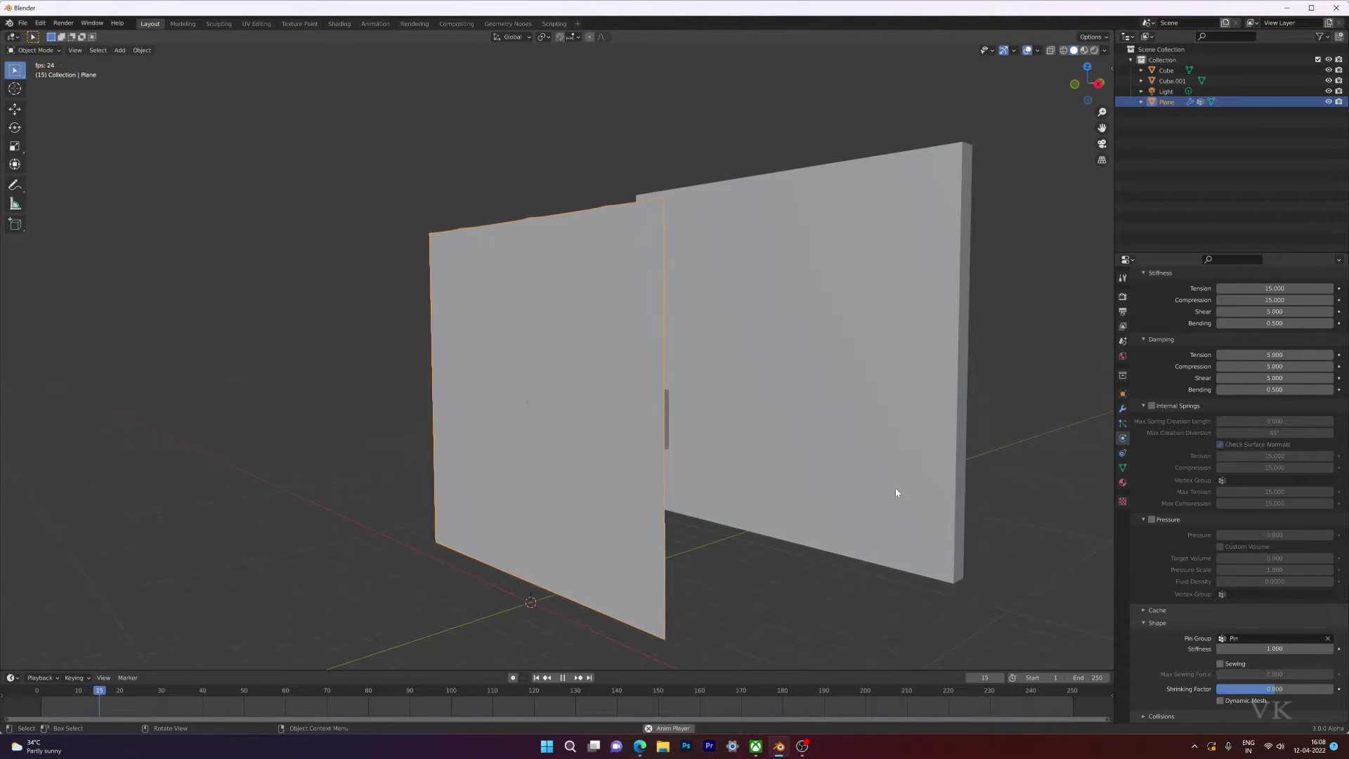
mouse_move(630, 267)
middle_mouse_down()
mouse_move(665, 286)
mouse_move(604, 277)
middle_mouse_up()
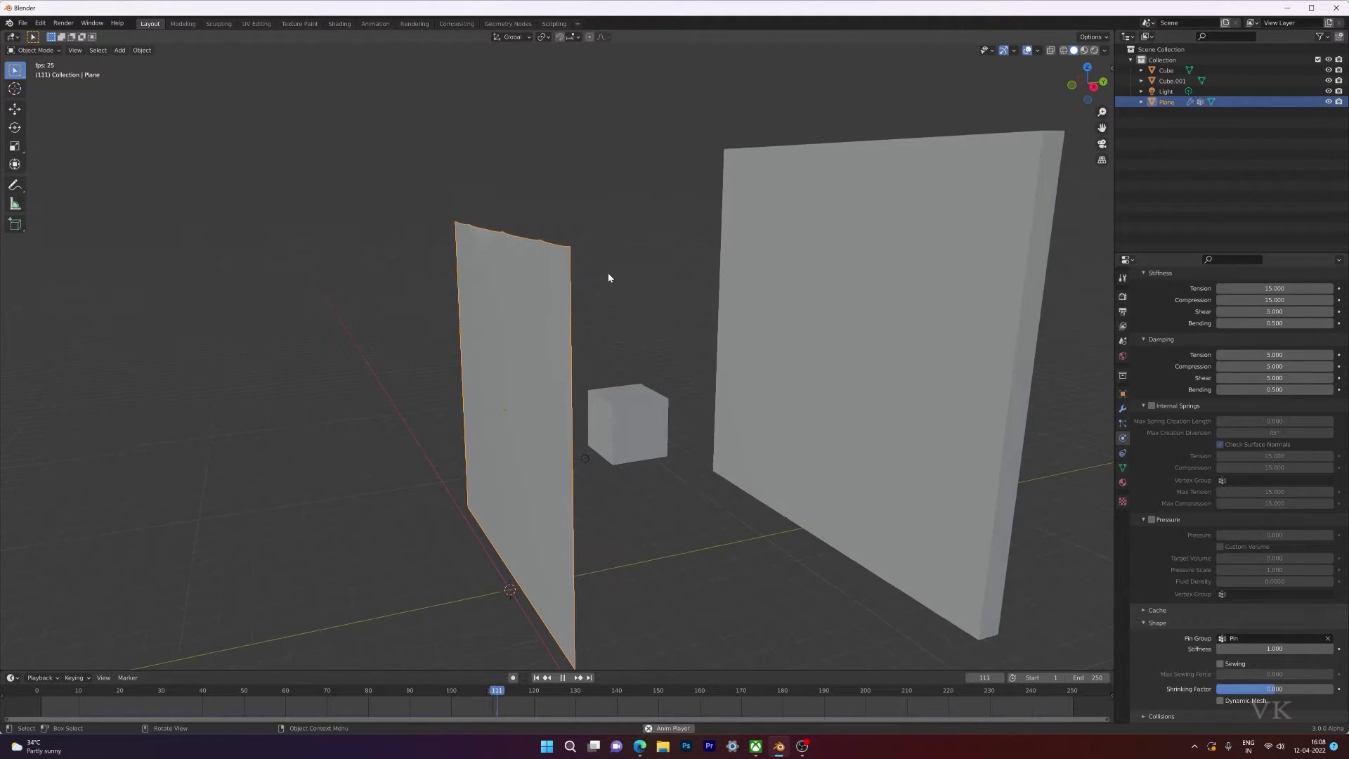
key("Escape")
scroll(377, 283, "down", 4)
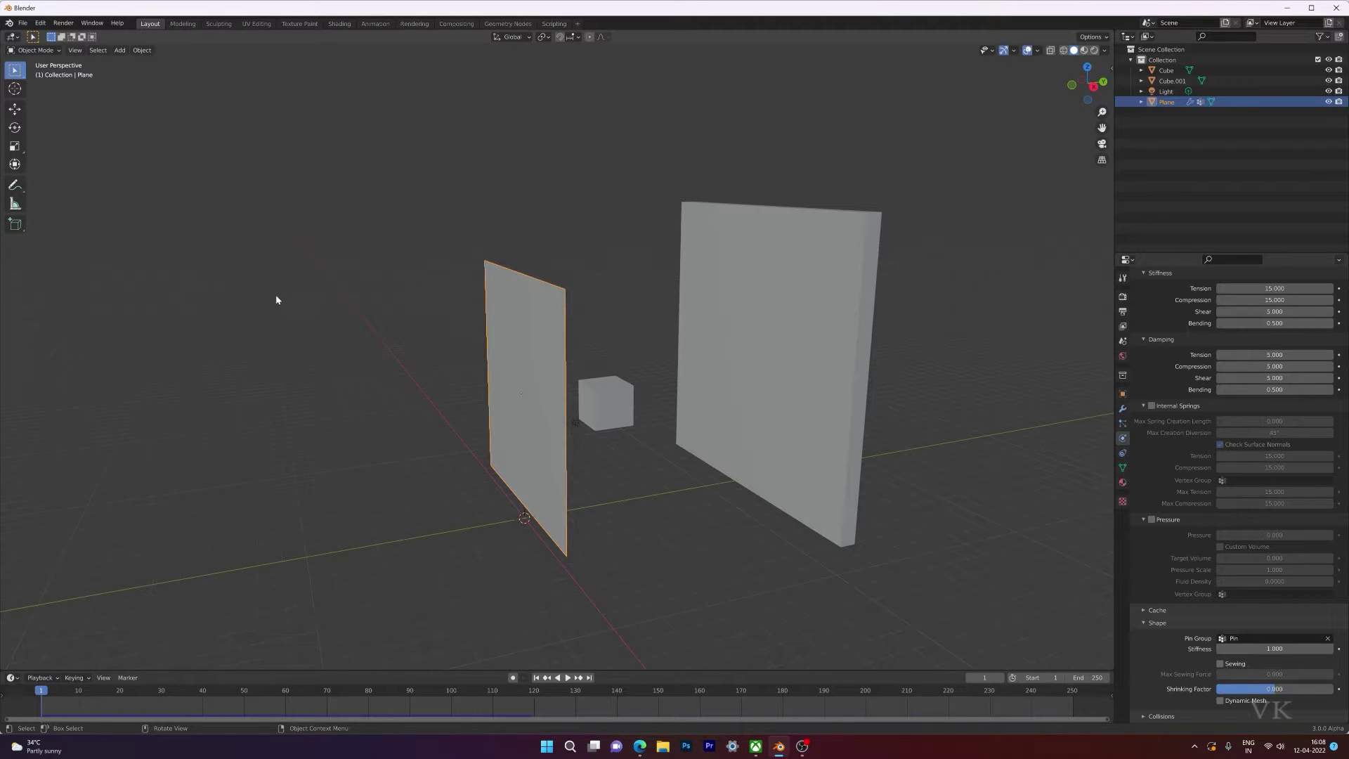
Add a Wind force field and raise it along Z.
left_click(120, 50)
mouse_move(163, 250)
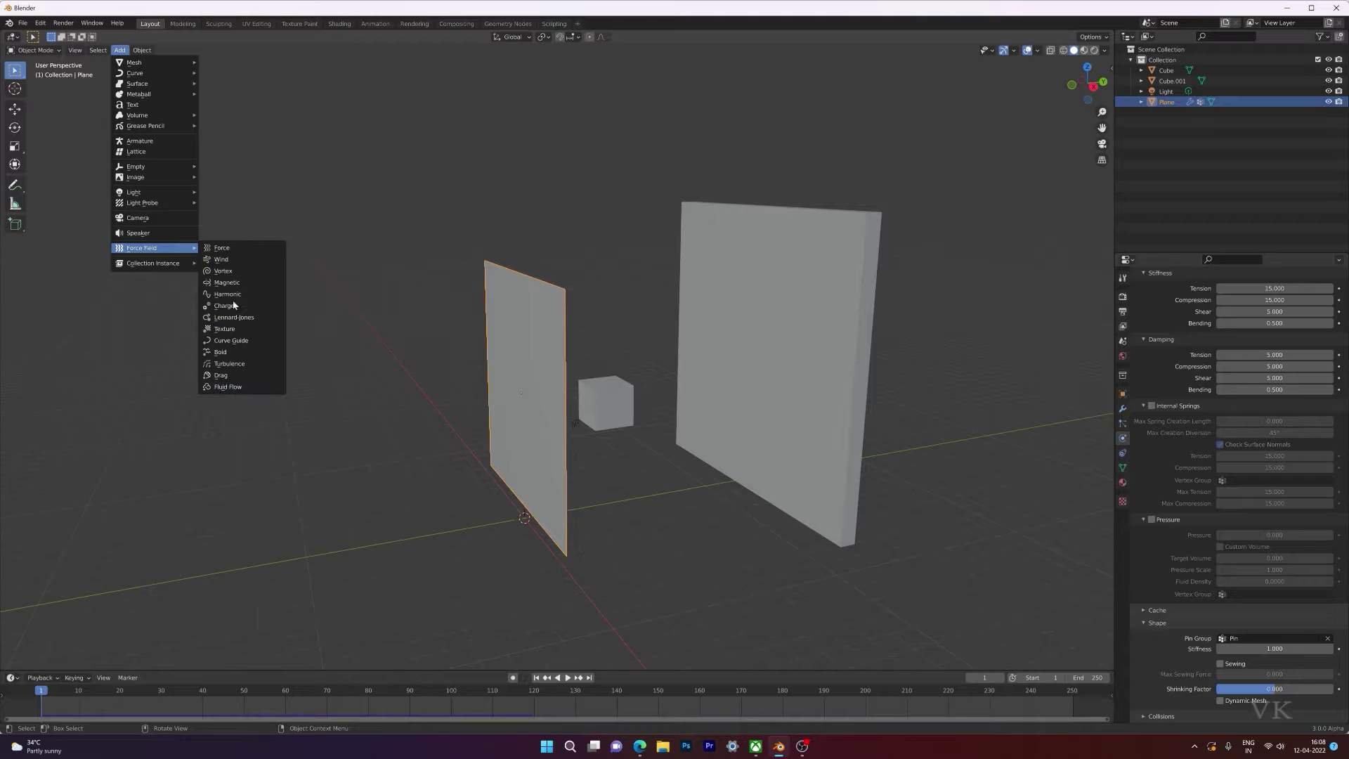
left_click(235, 261)
key("g")
key("z")
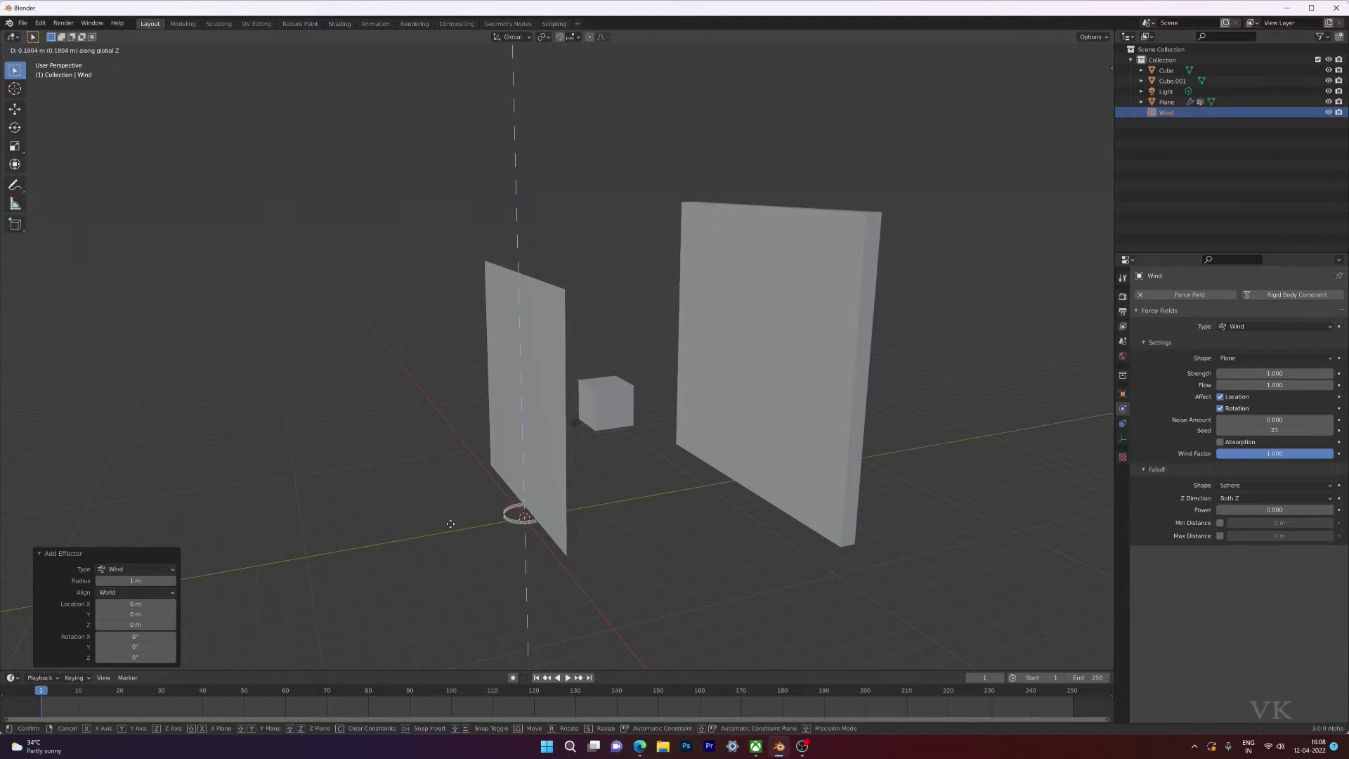
left_click(415, 372)
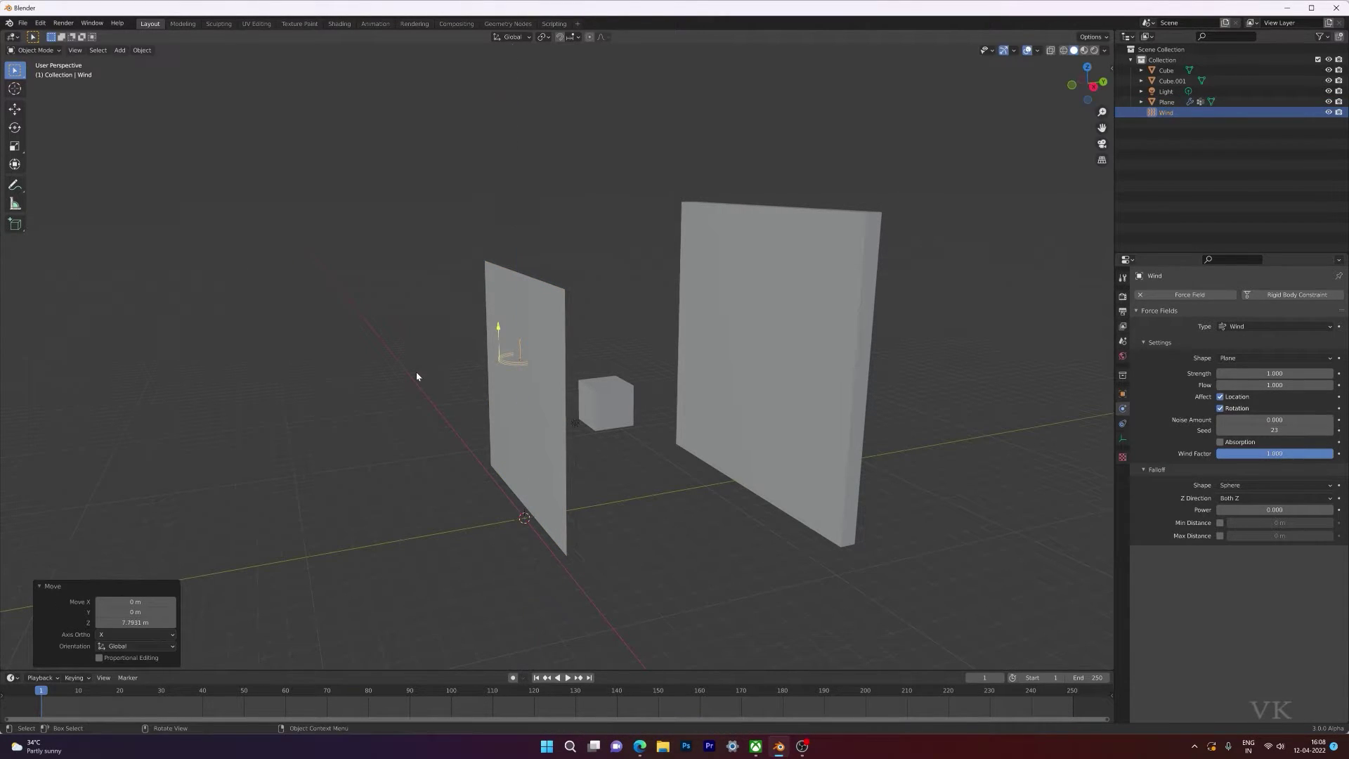
Move the wind to -10.713 m on Y and rotate it -86.3° about X toward the cloth.
key("g")
key("y")
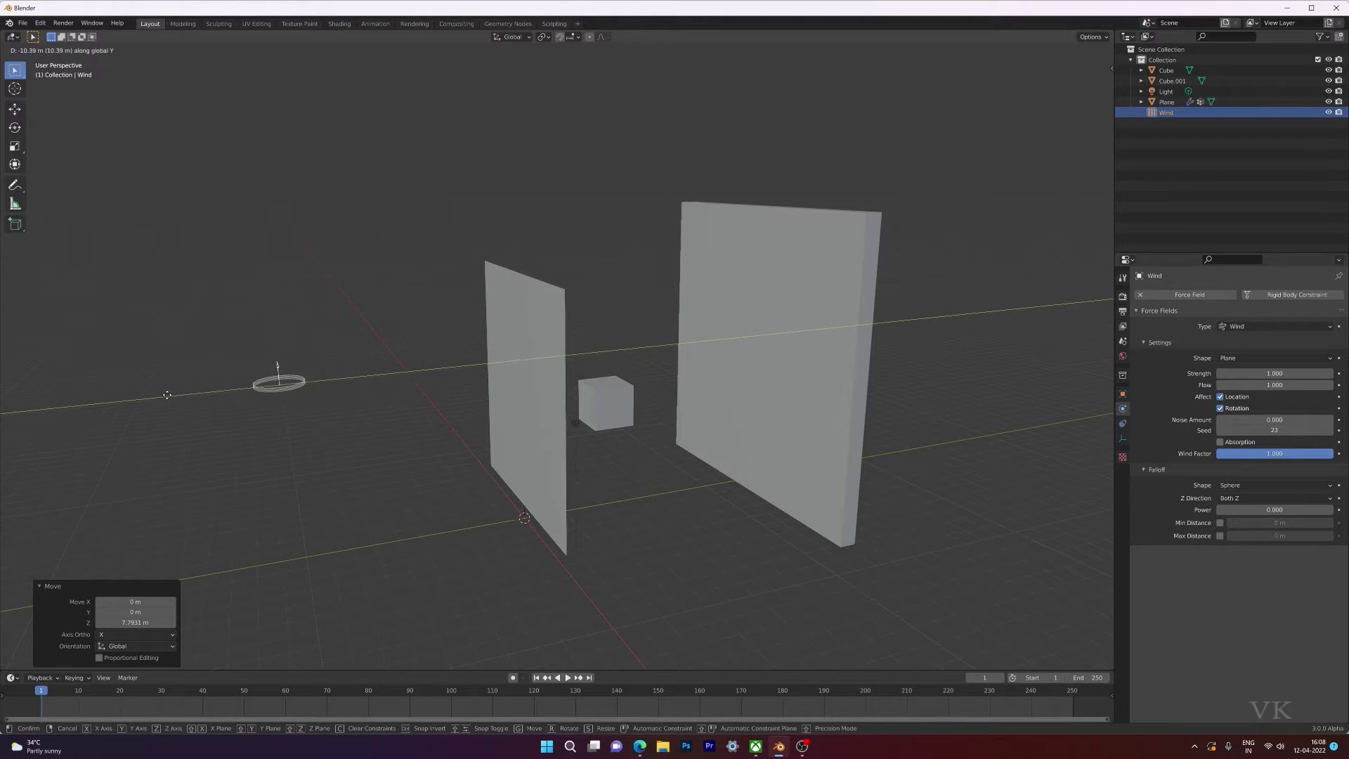
left_click(228, 404)
key("r")
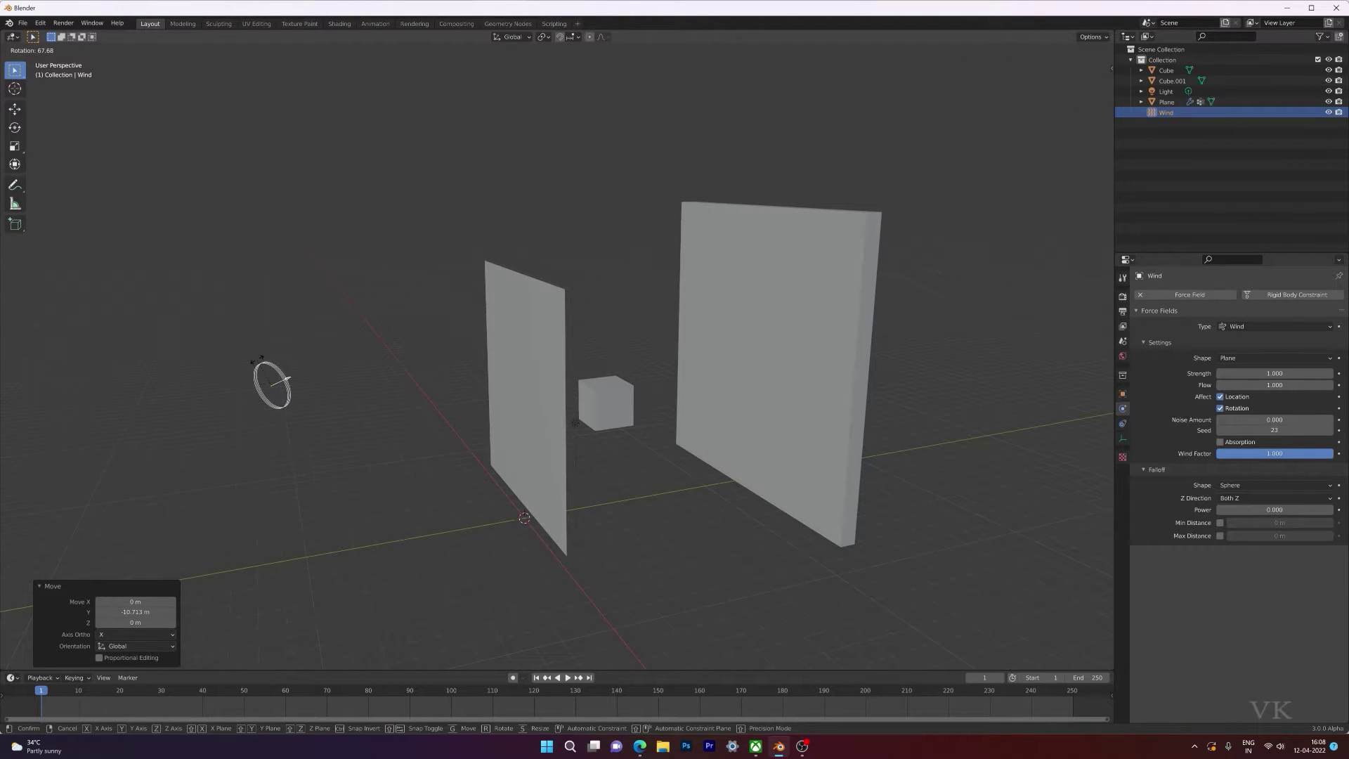
key("y")
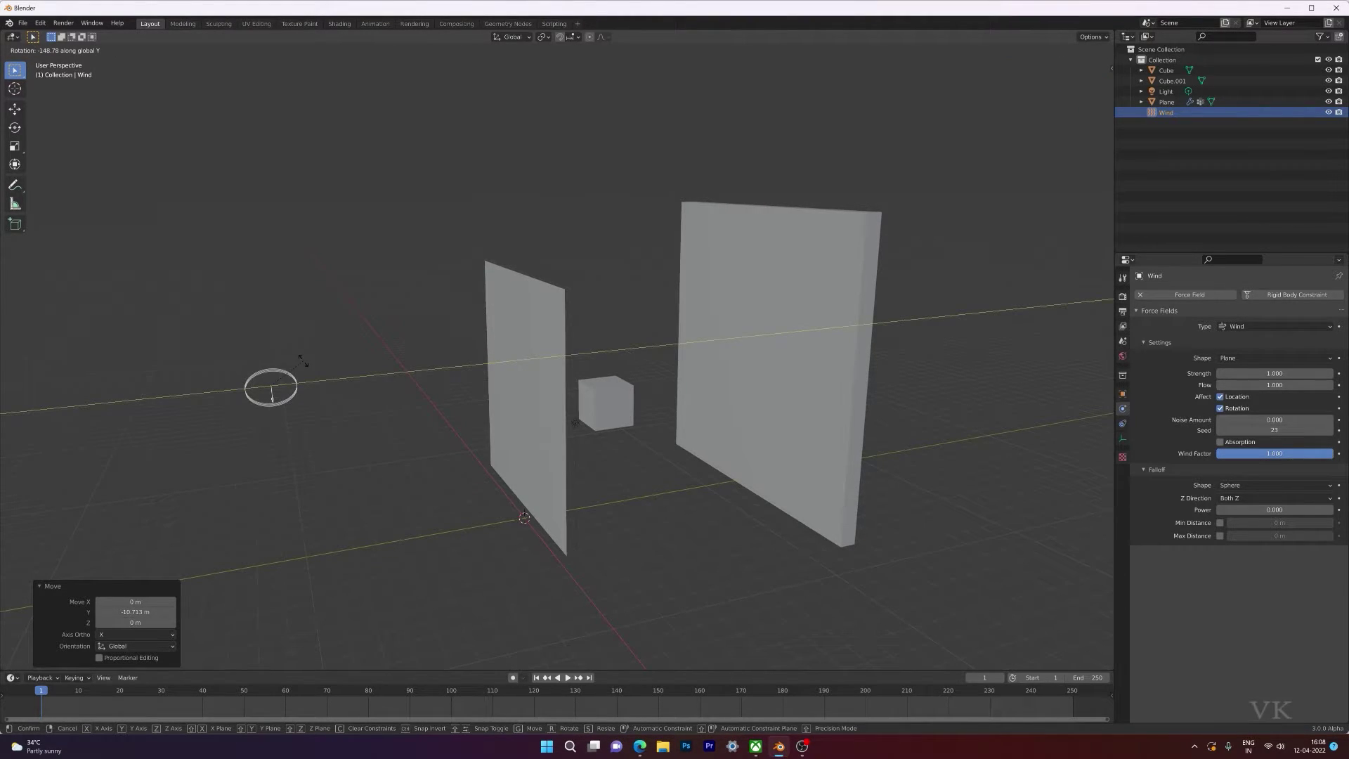
key("x")
left_click(266, 351)
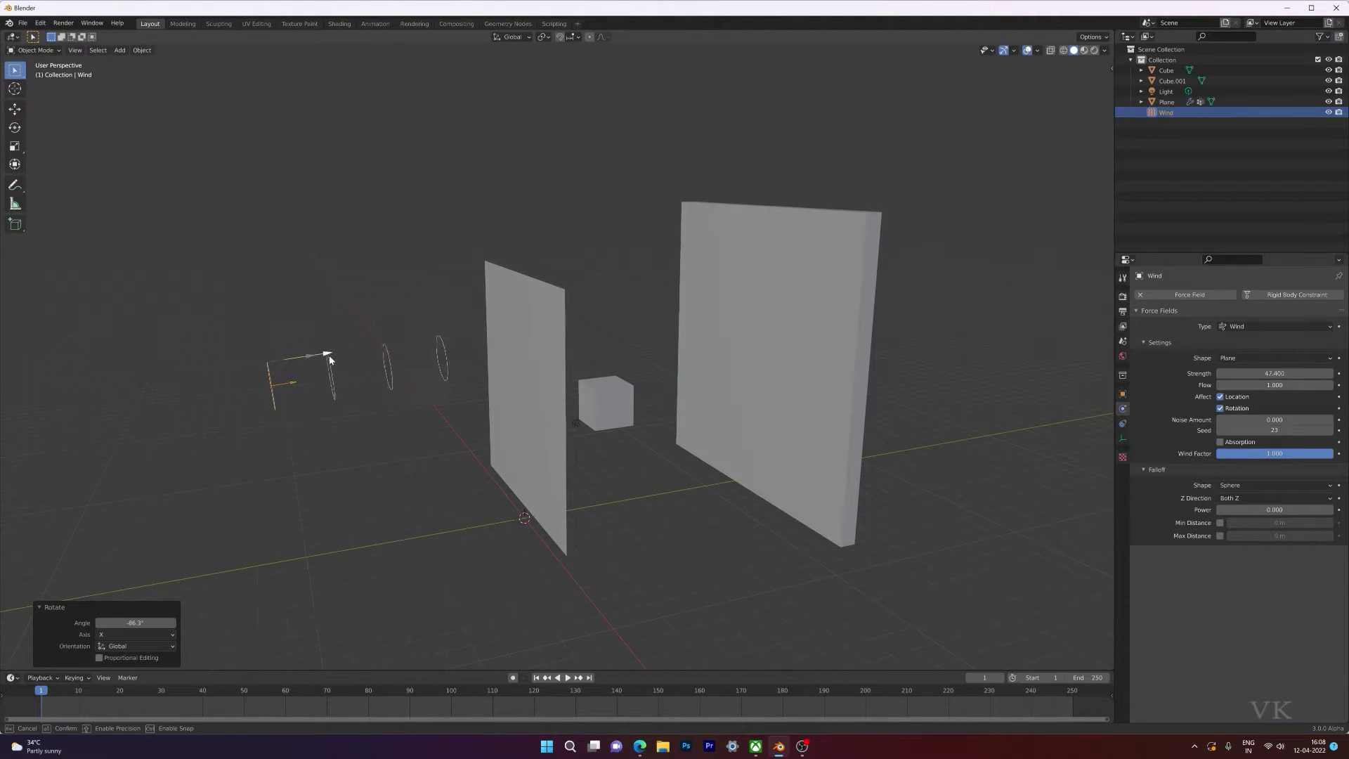
Set the wind Strength to 2000 and play the animation.
double_click(1274, 373)
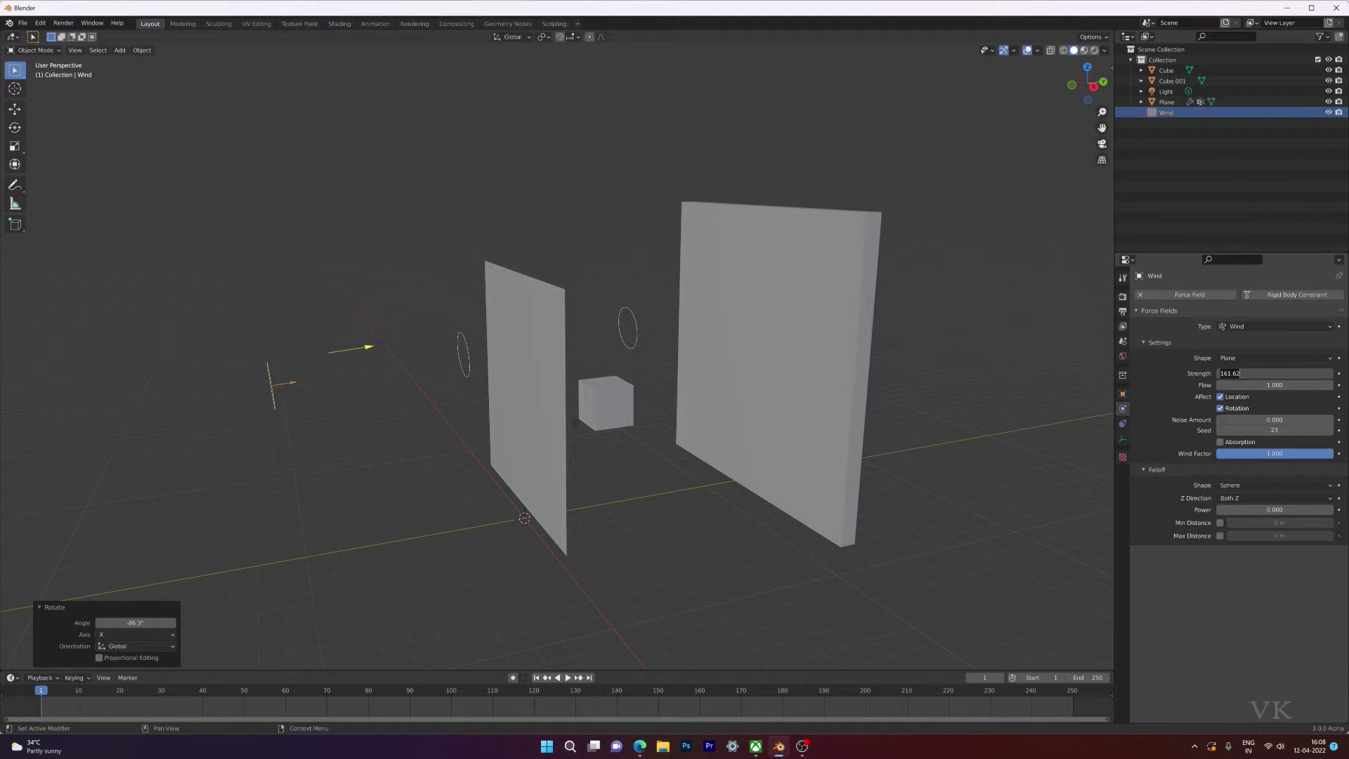
type("2000")
key("Return")
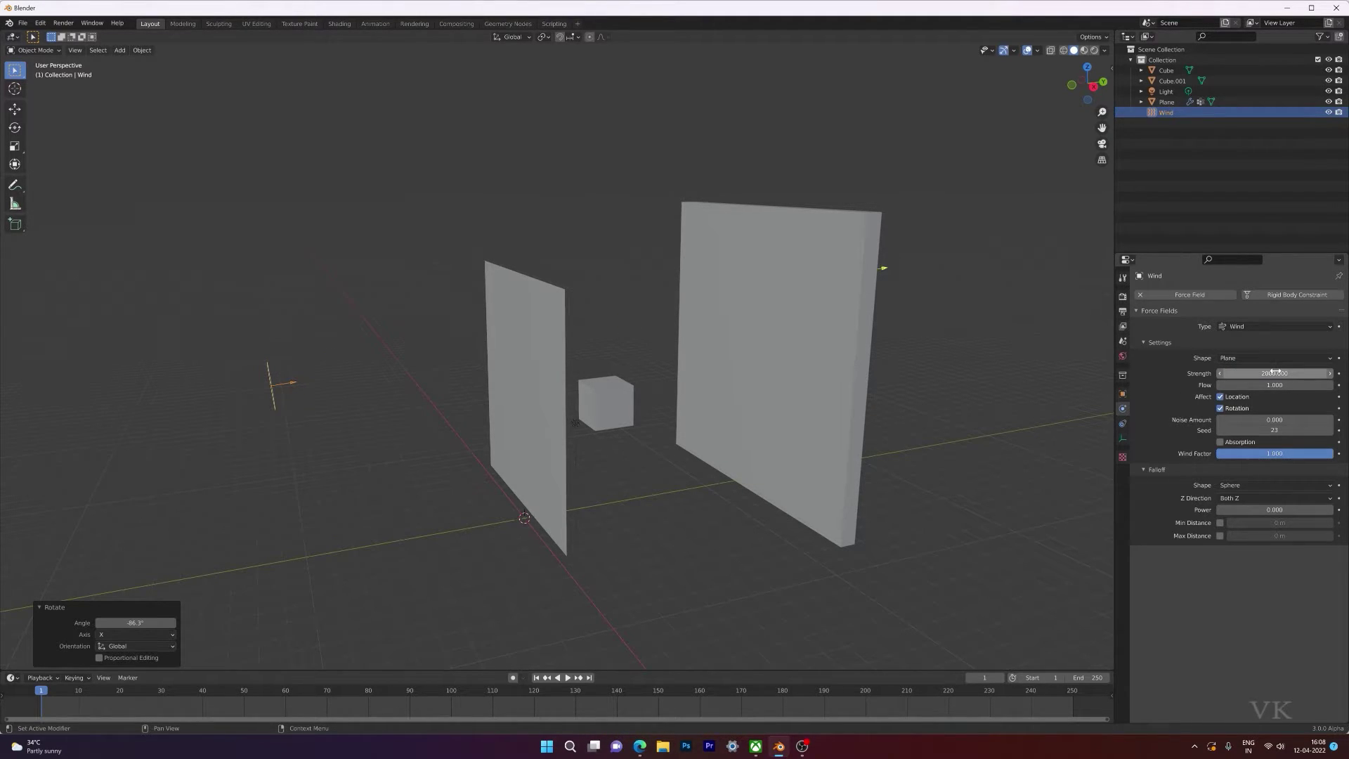
key("space")
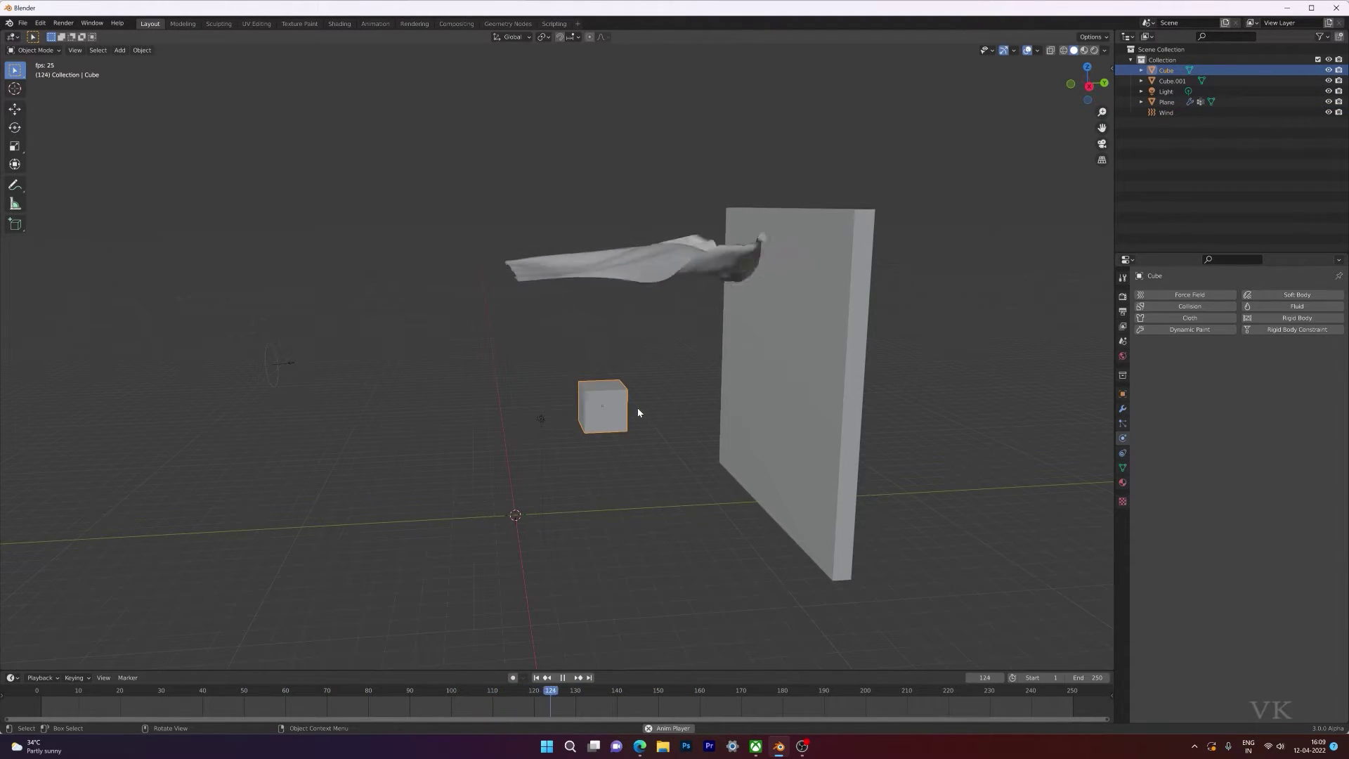
Scale the cube to 2.224, replay the simulation and rewind to frame 1.
key("s")
left_click(674, 442)
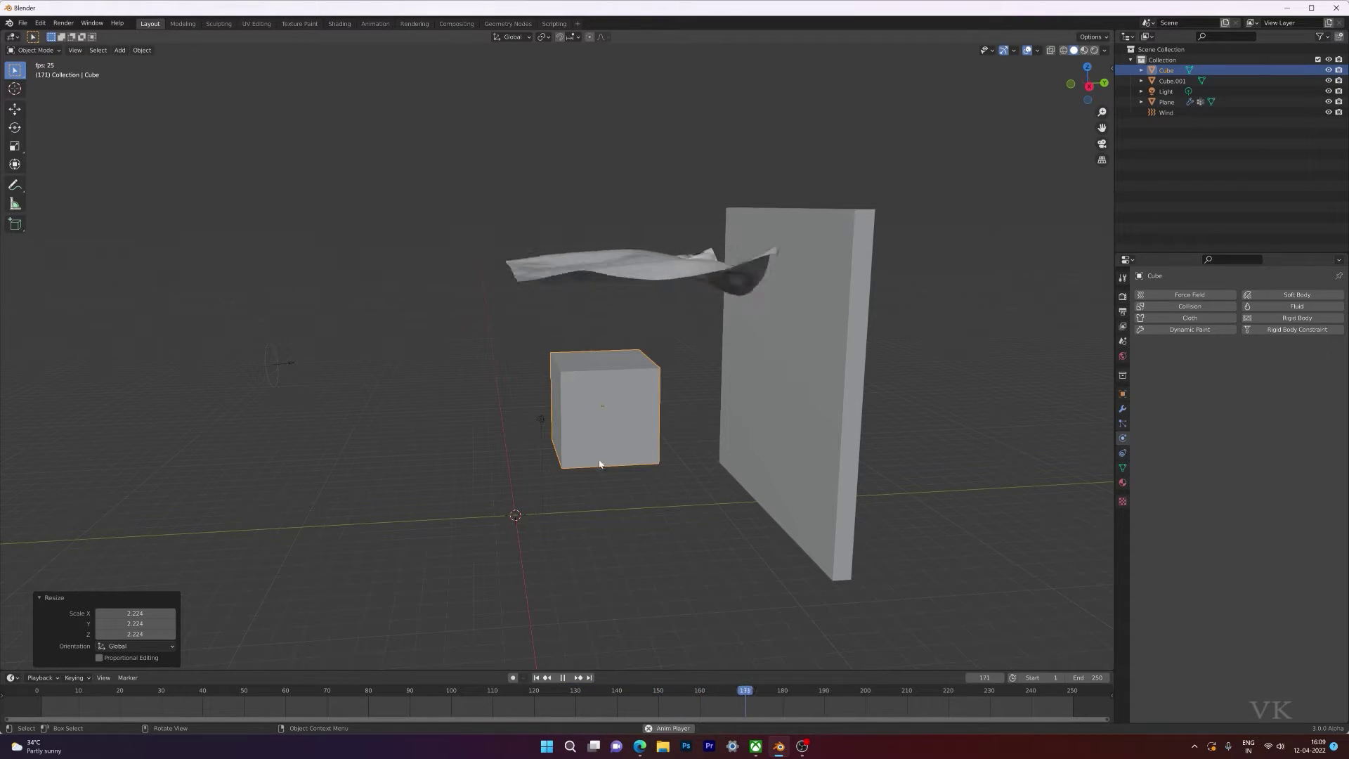
key("shift+Left")
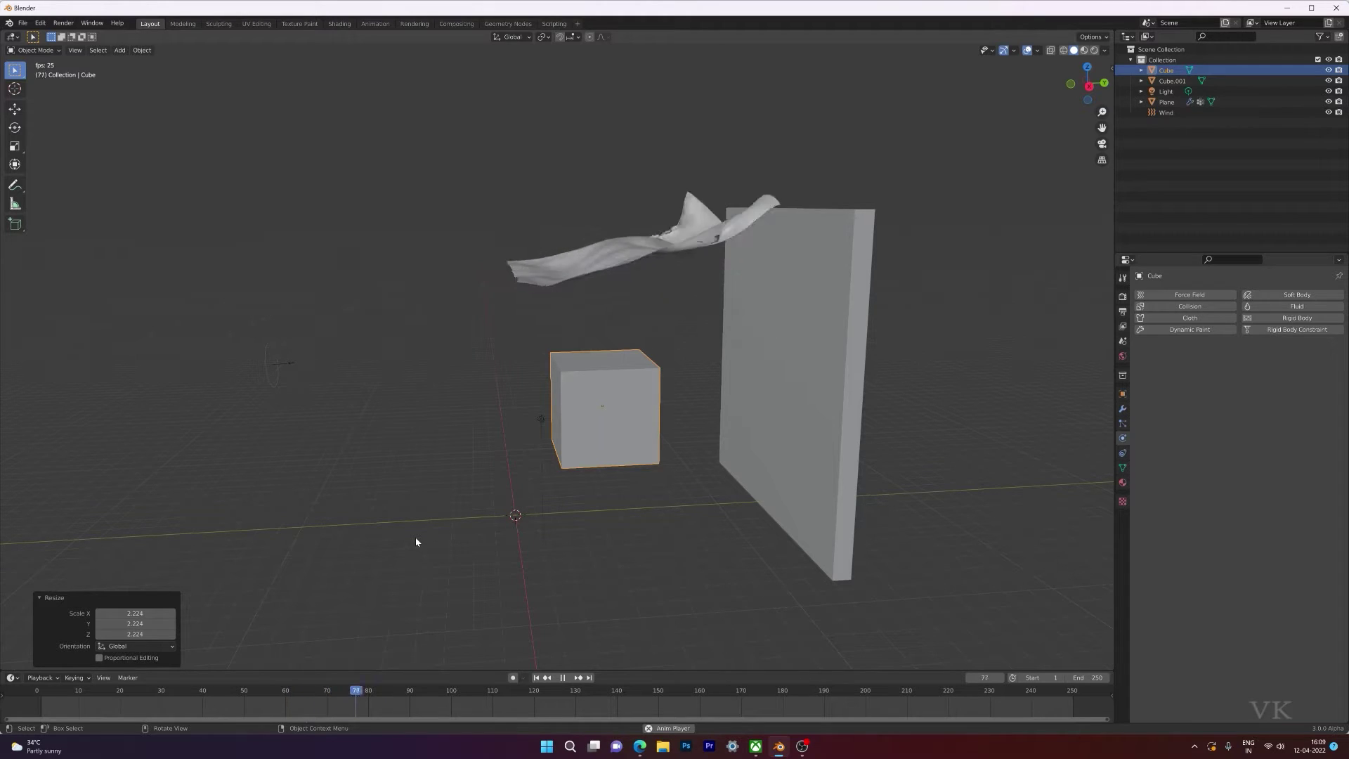
key("Escape")
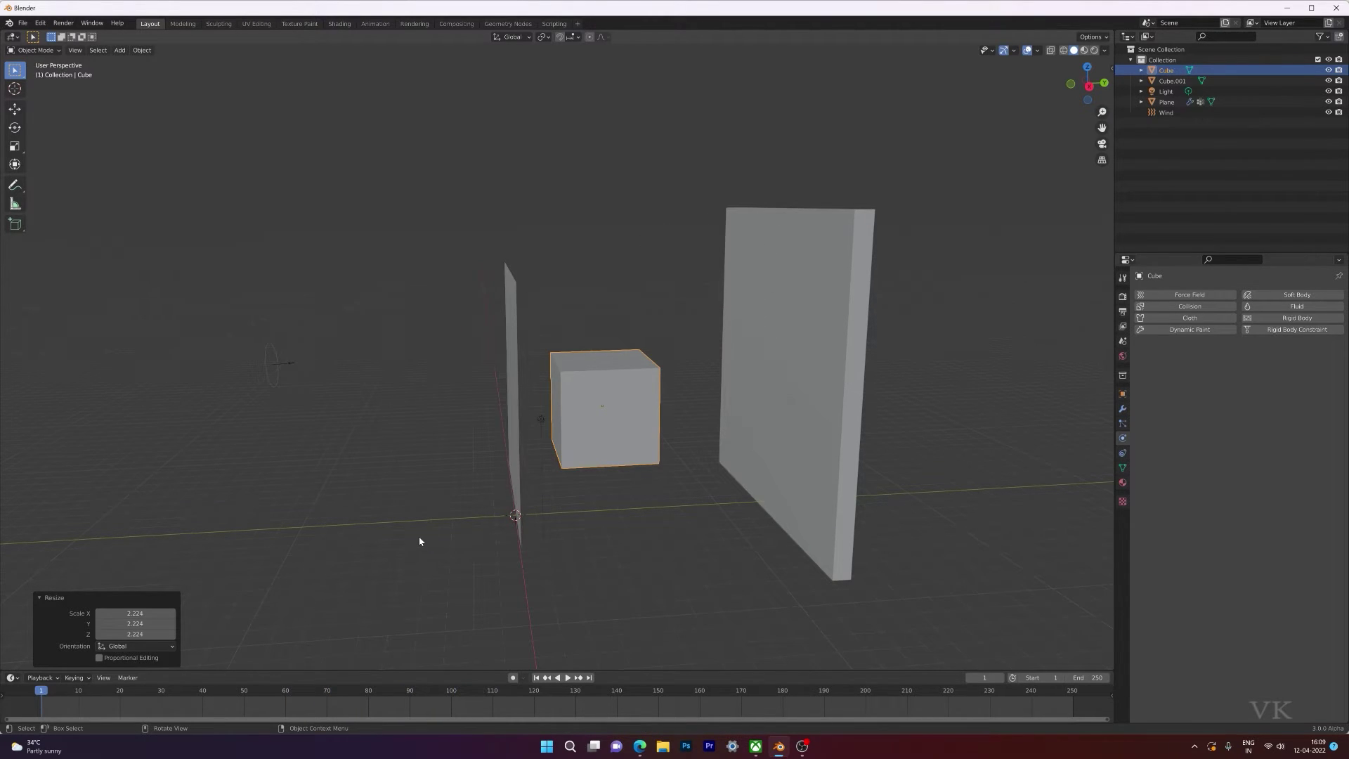
left_click(621, 383)
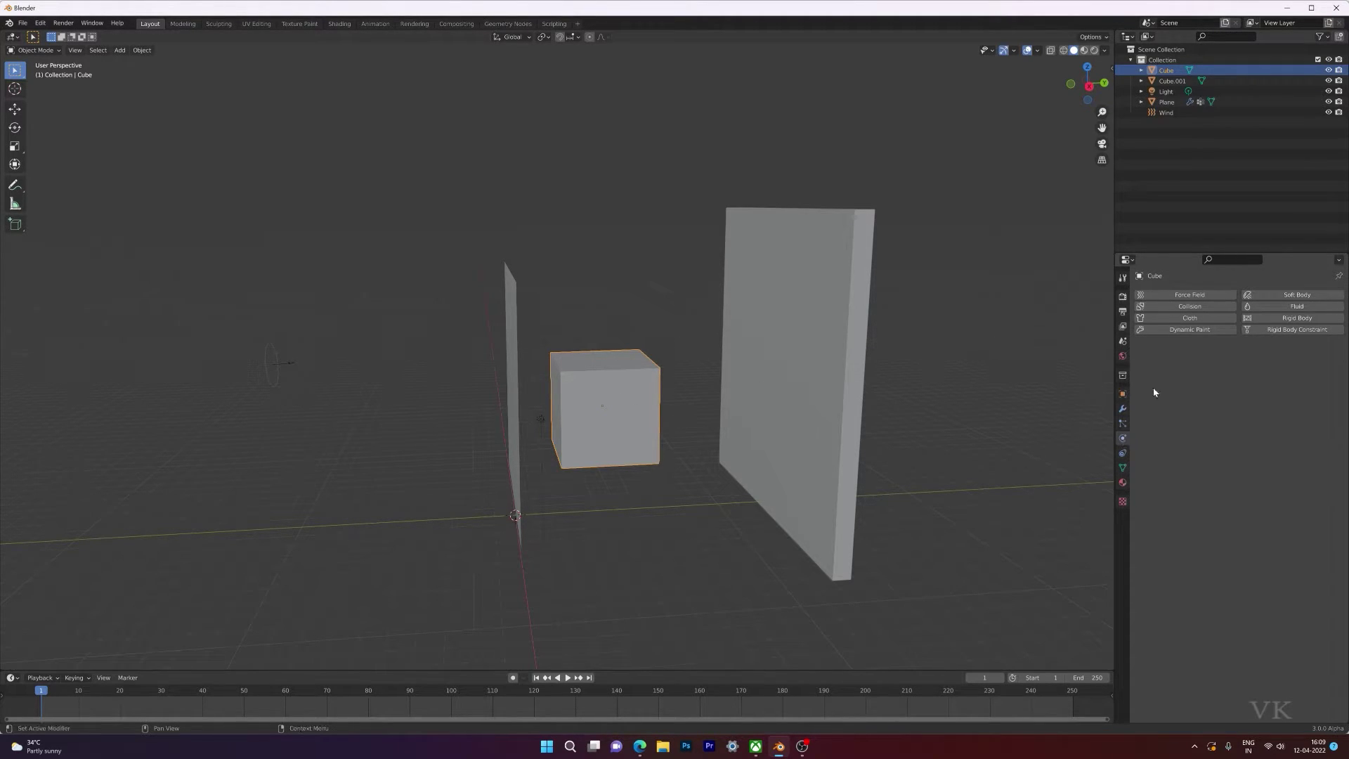
Give the cube Collision physics and test the simulation.
left_click(1189, 308)
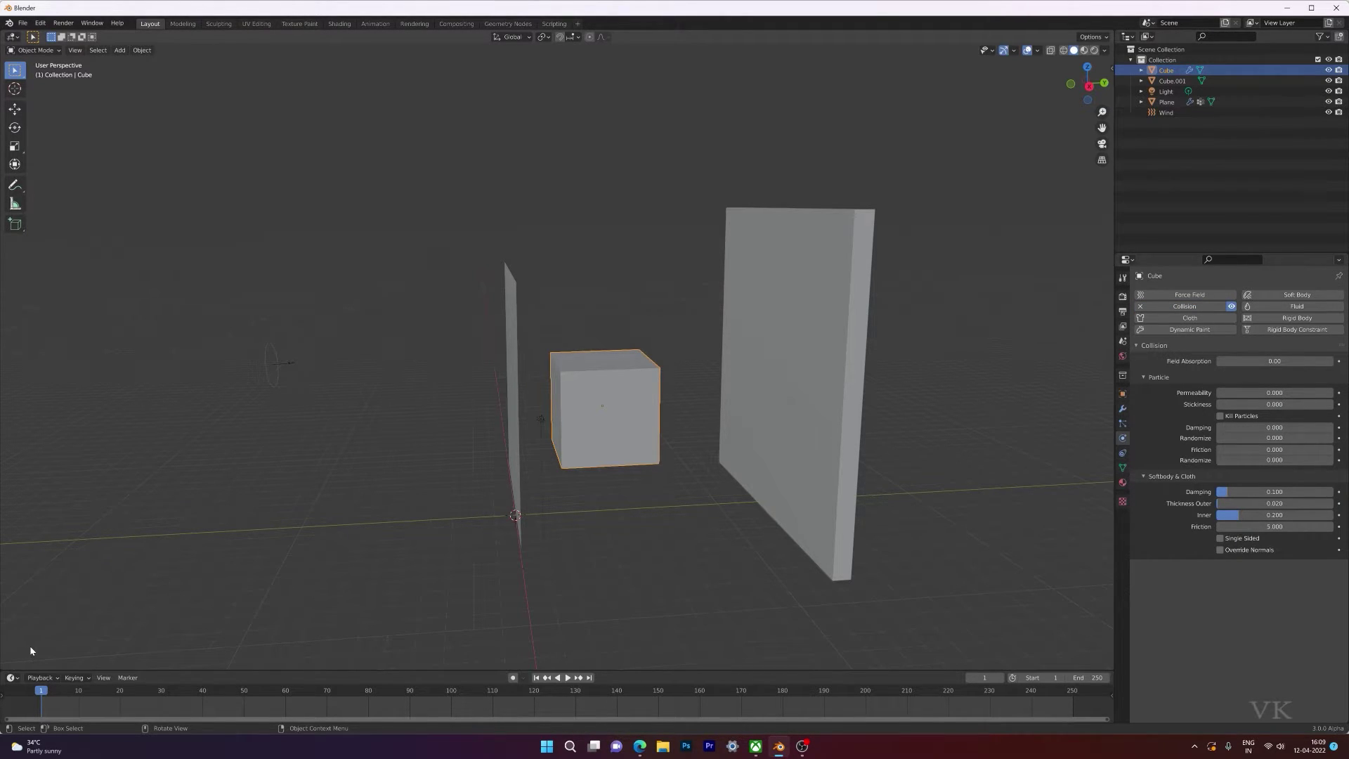
key("space")
key("Escape")
middle_click_drag(599, 428, 545, 364)
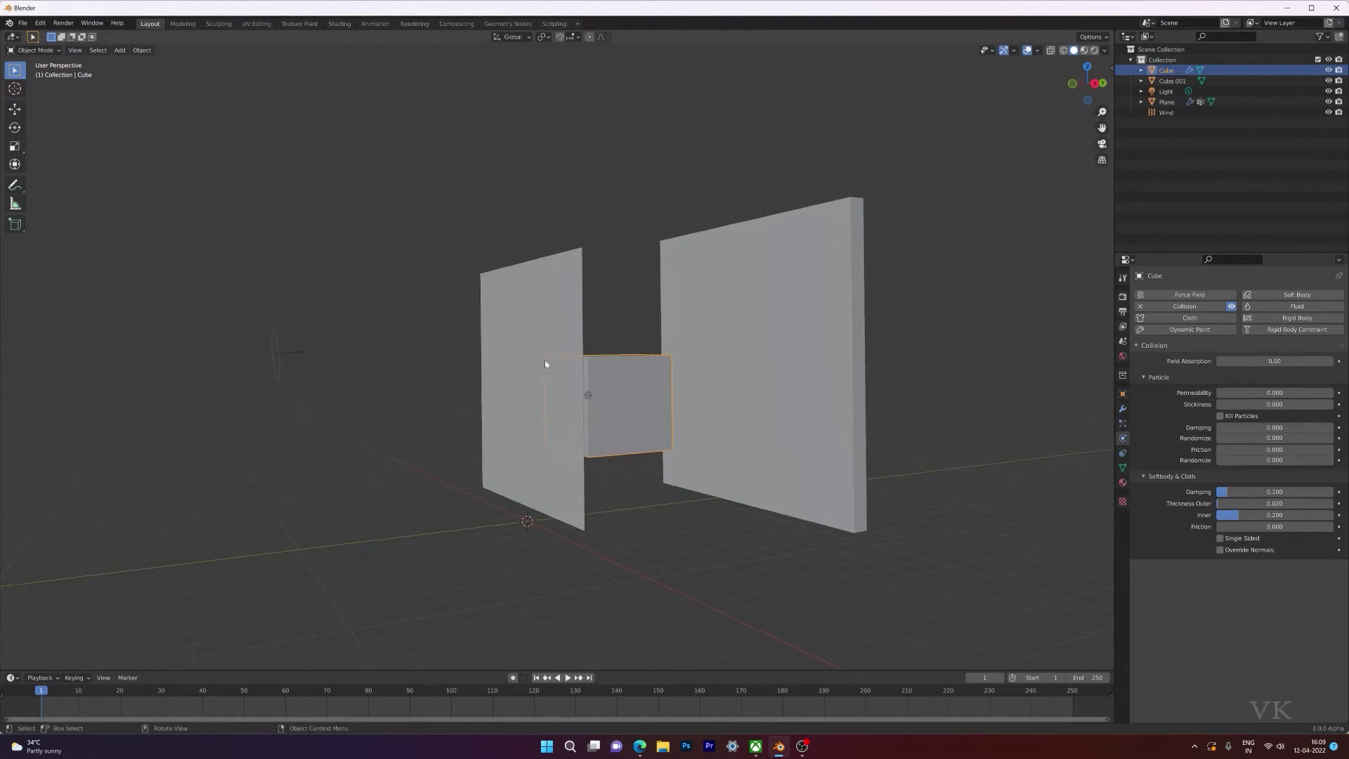
Enable the cloth's Self Collisions, set collision Quality to 20, and play the animation.
left_click(549, 302)
scroll(1192, 546, "down", 10)
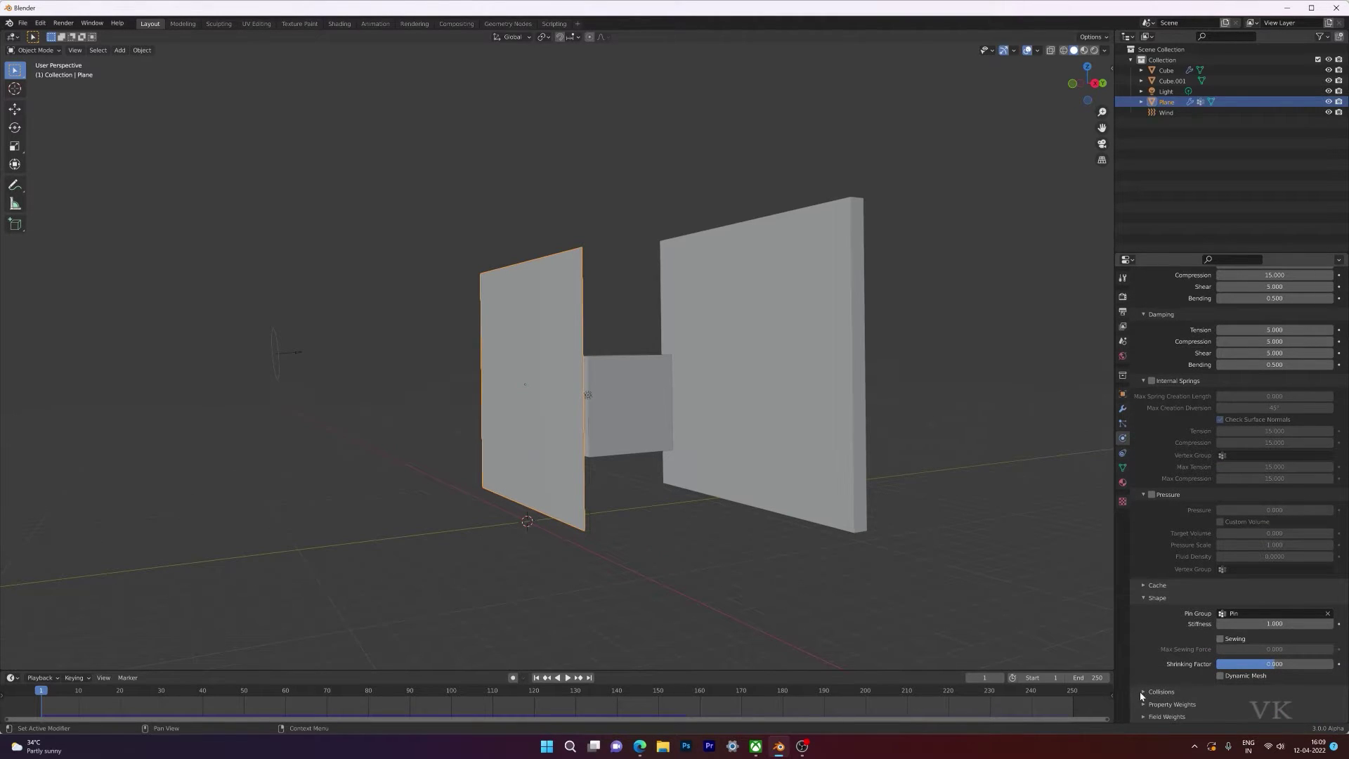
left_click(1141, 691)
scroll(1142, 669, "down", 5)
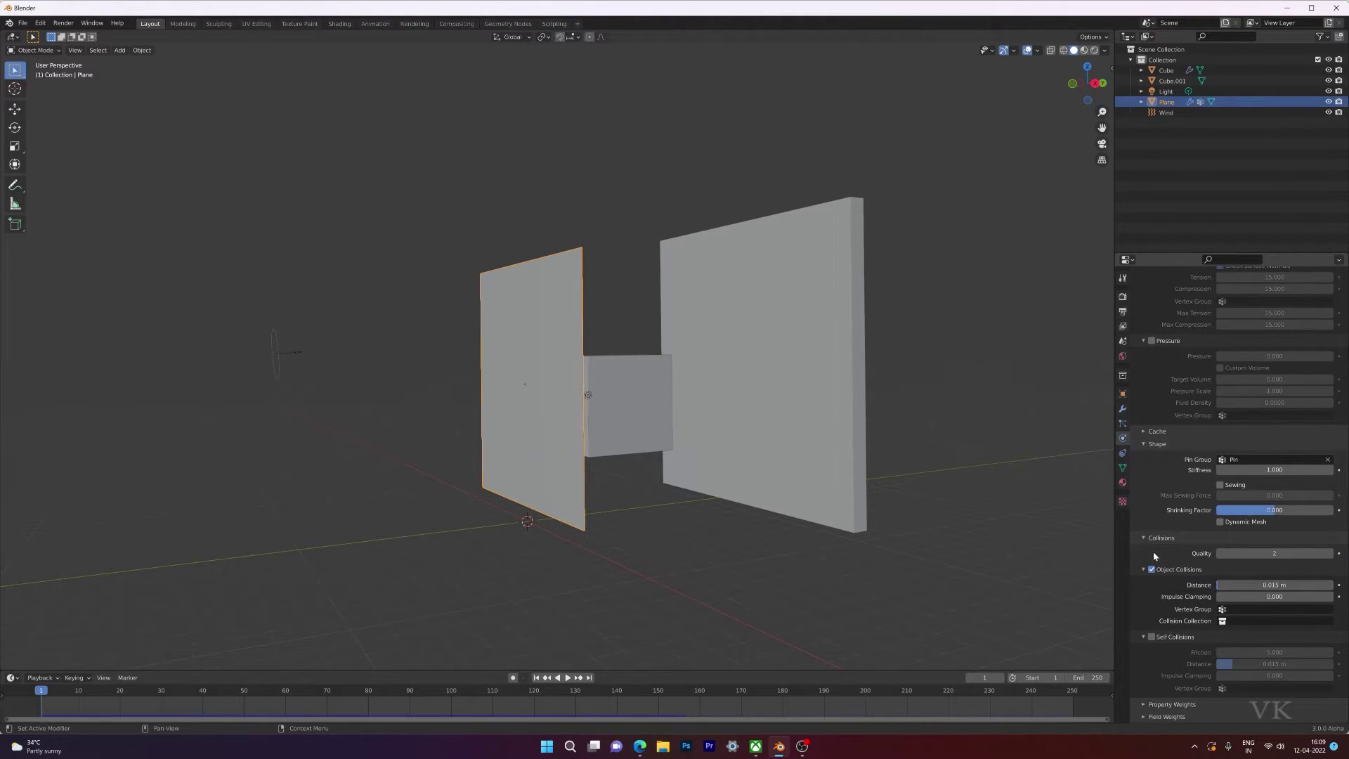
left_click(1151, 637)
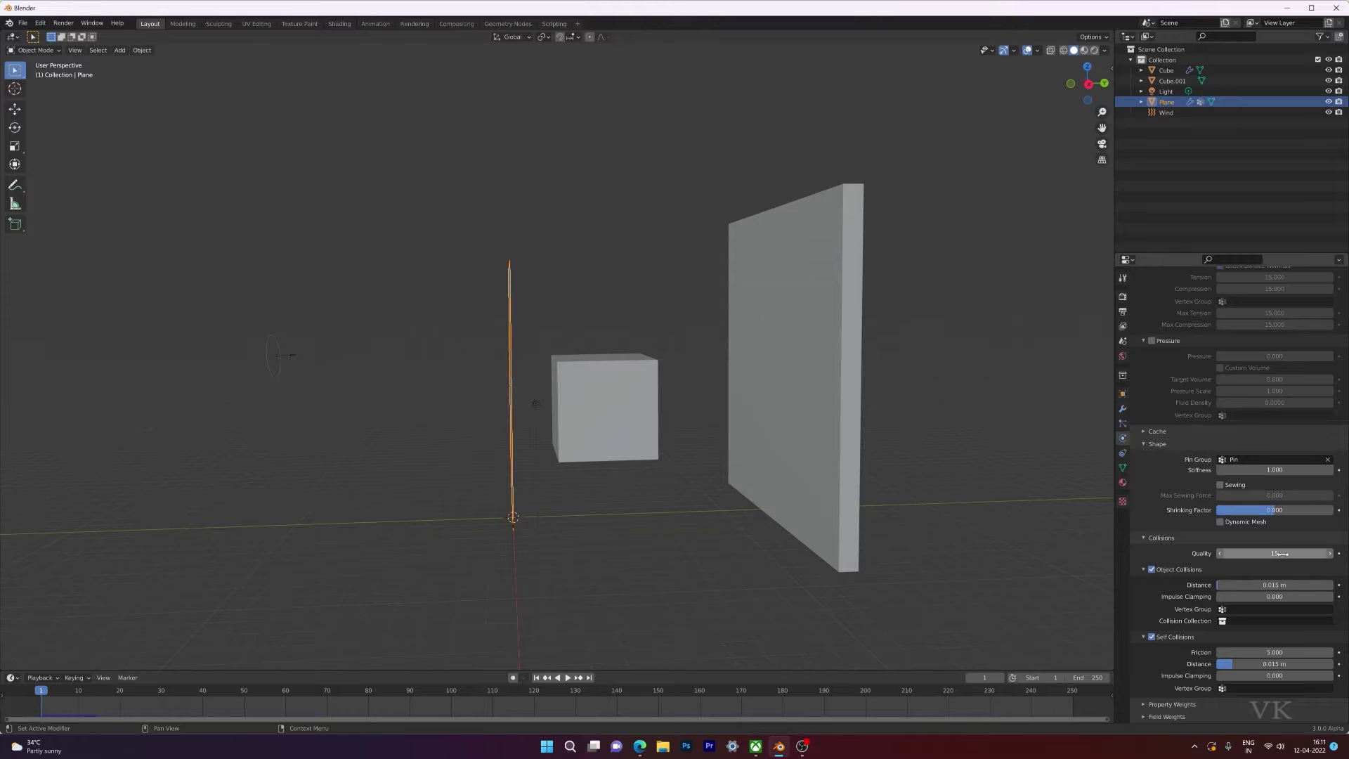
left_click(1282, 553)
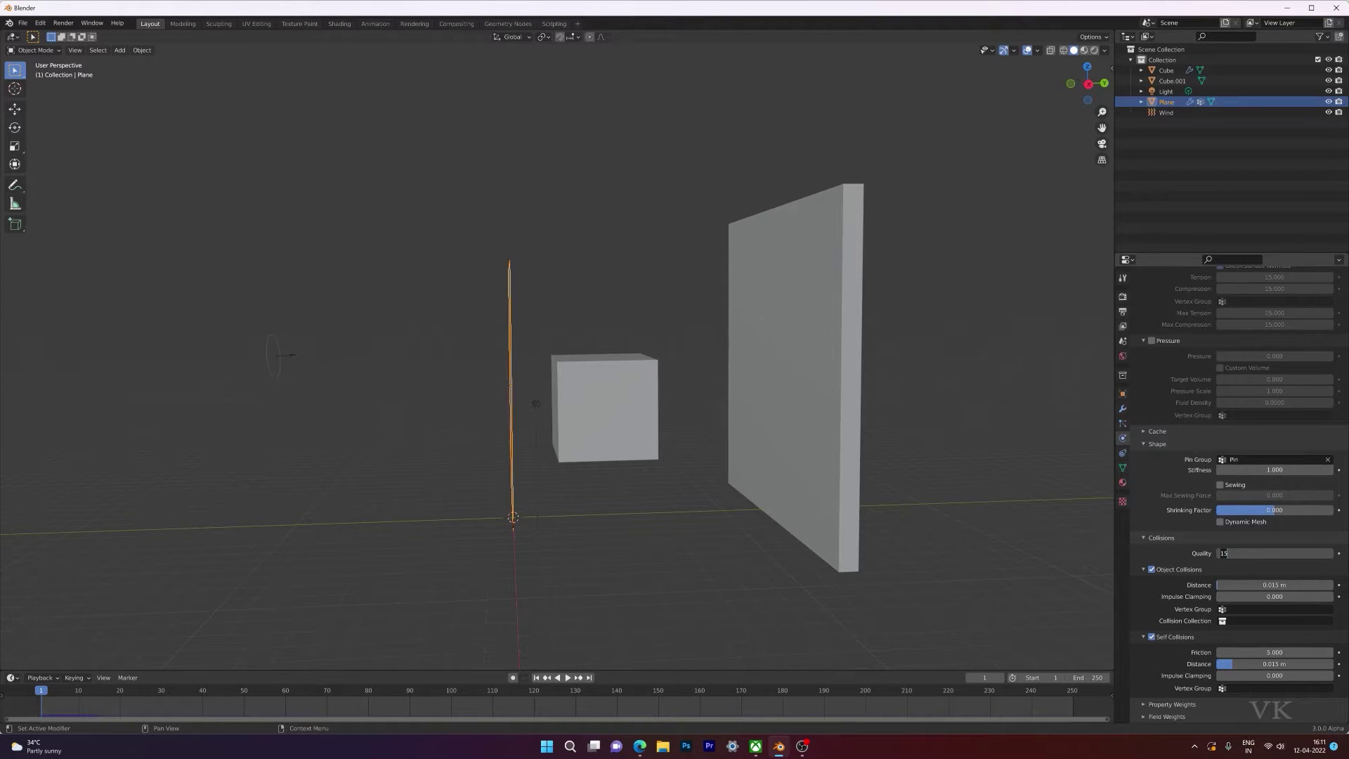
type("20")
key("Return")
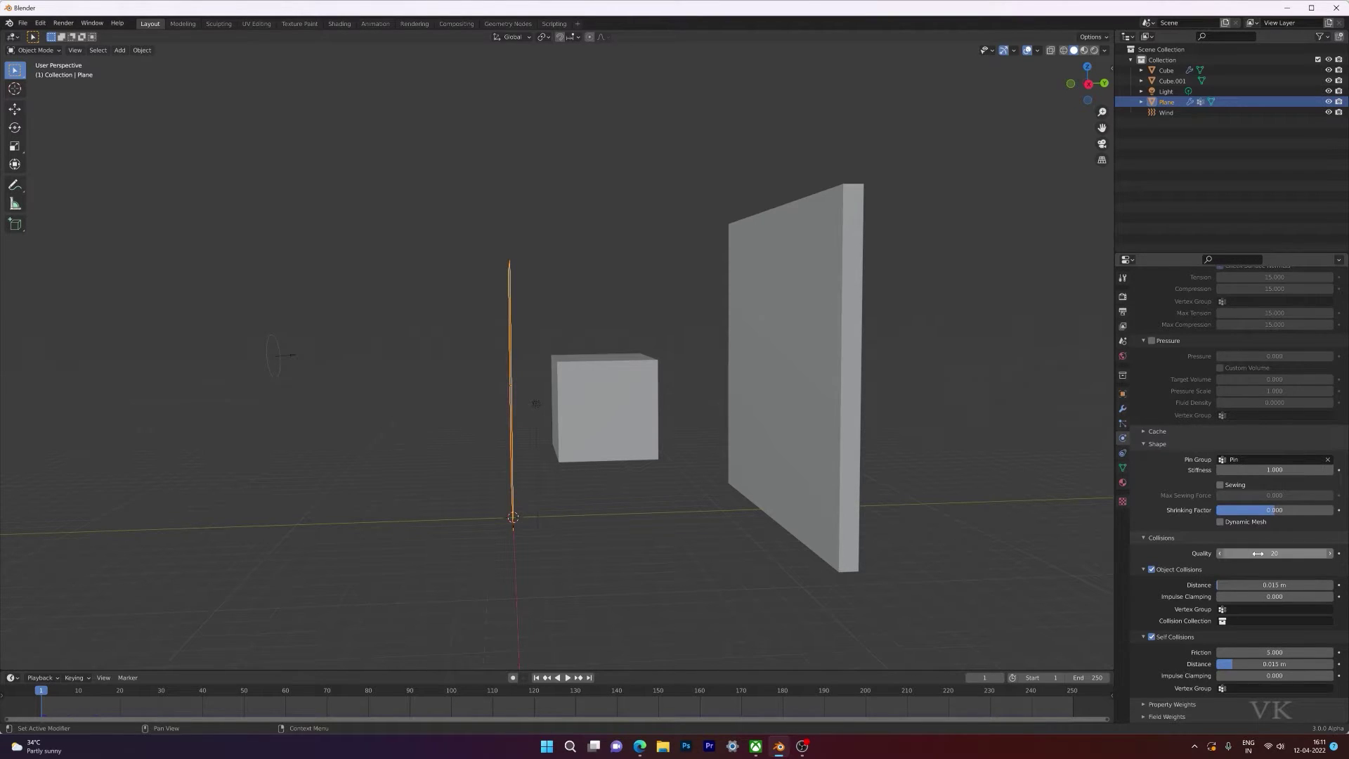
key("space")
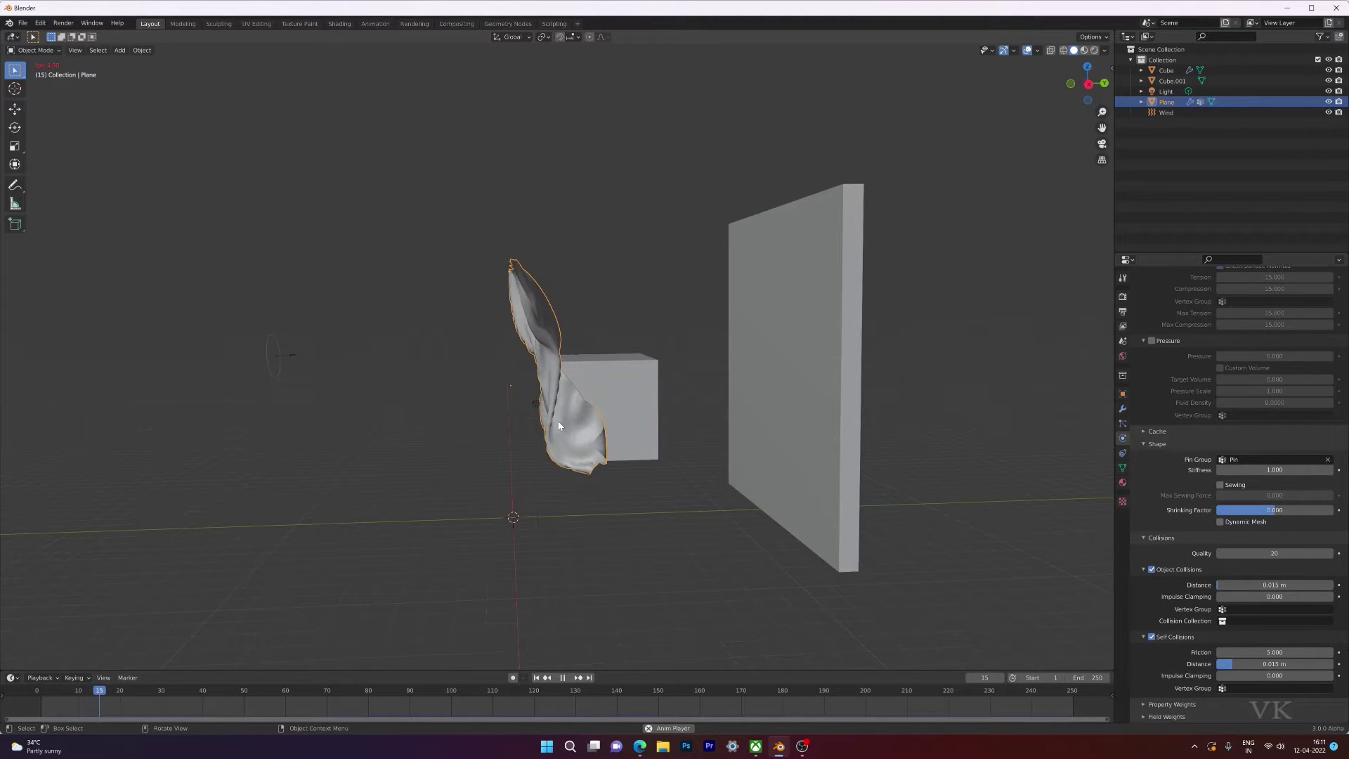
middle_click_drag(631, 425, 579, 446, "alt")
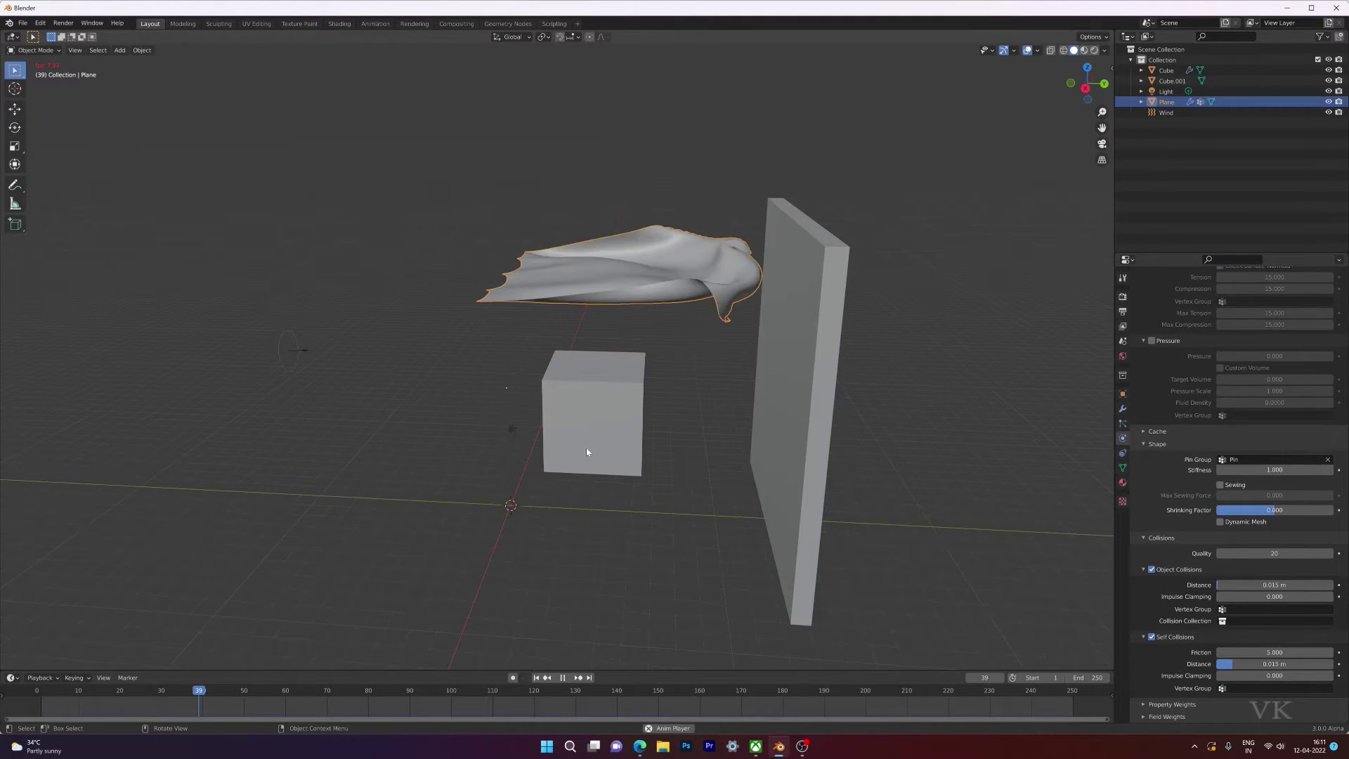
key("Escape")
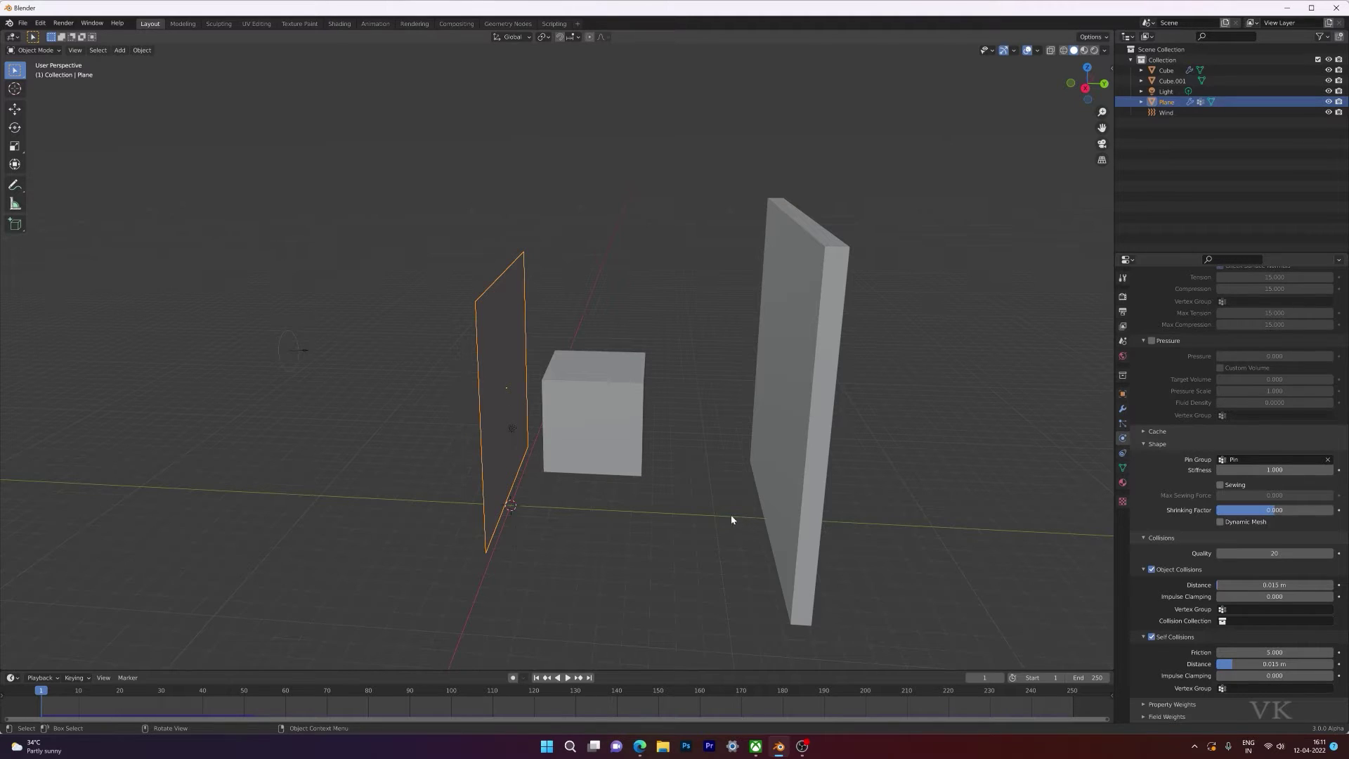
middle_click_drag(730, 519, 618, 492)
key("space")
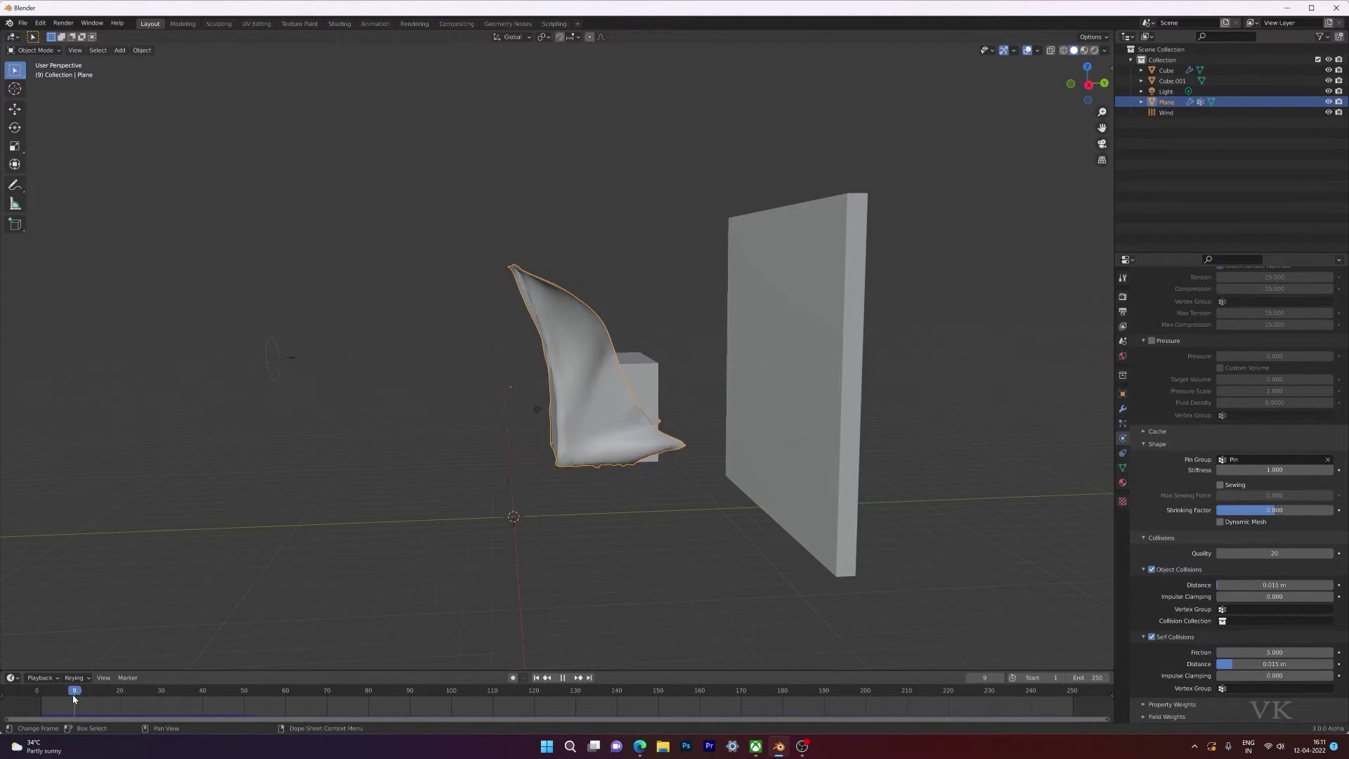
left_click_drag(73, 697, 37, 696)
key("space")
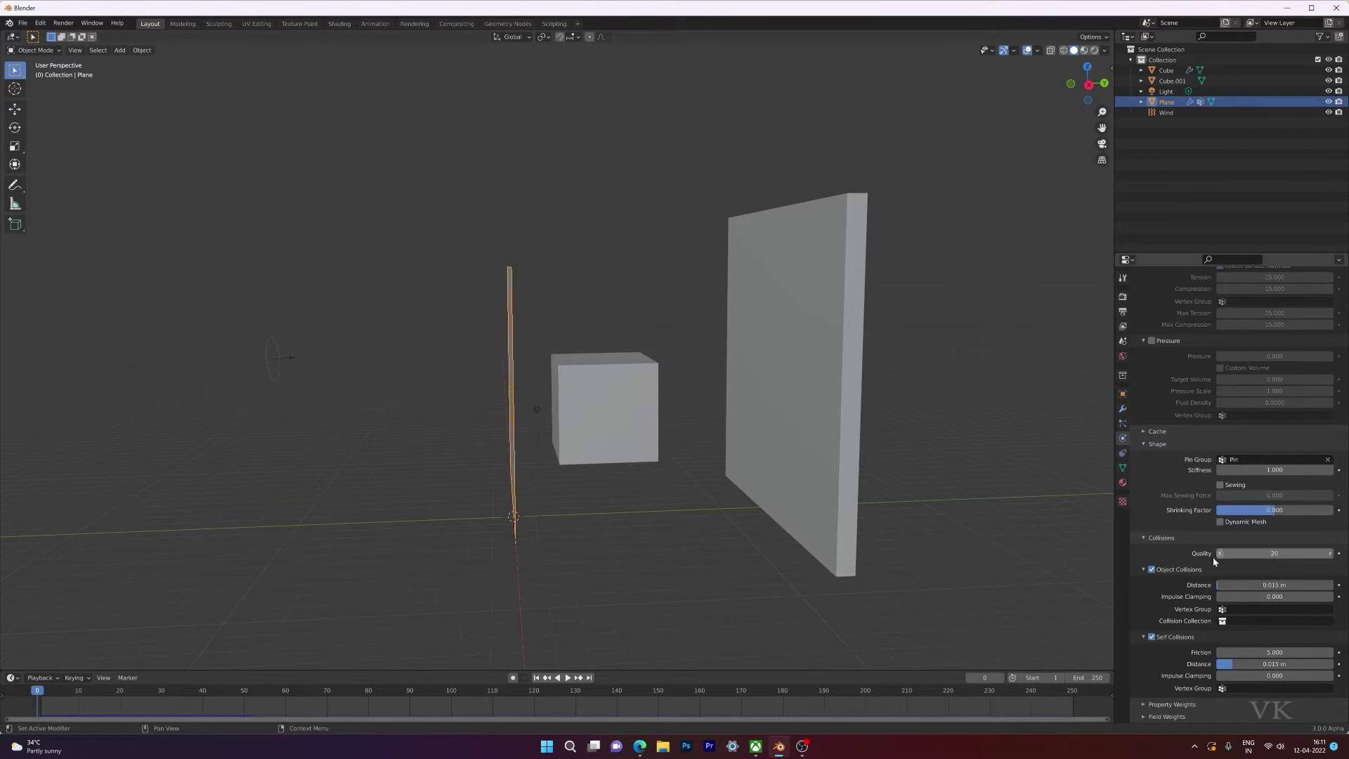
Clear the cloth's Pin Group, preview the early draping, and make the timeline taller.
left_click(1327, 460)
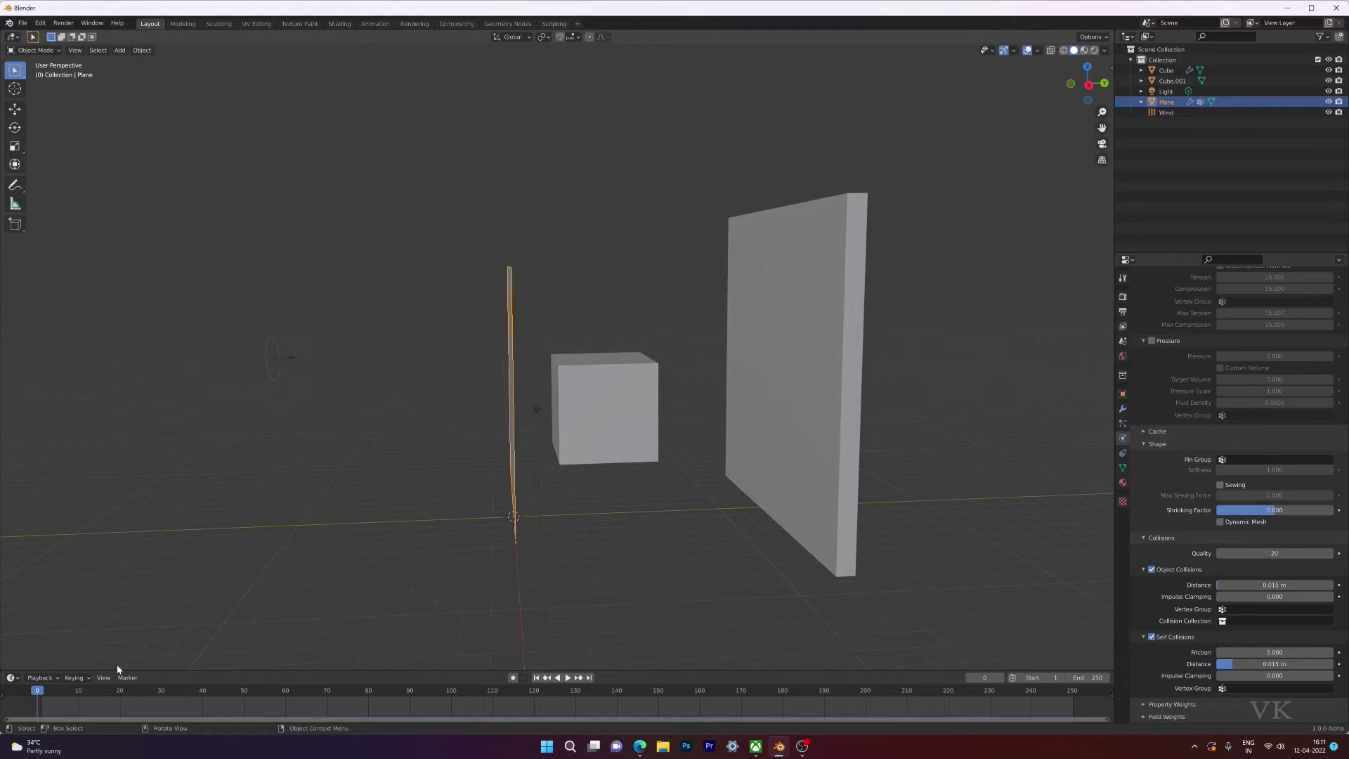
left_click_drag(38, 693, 162, 707)
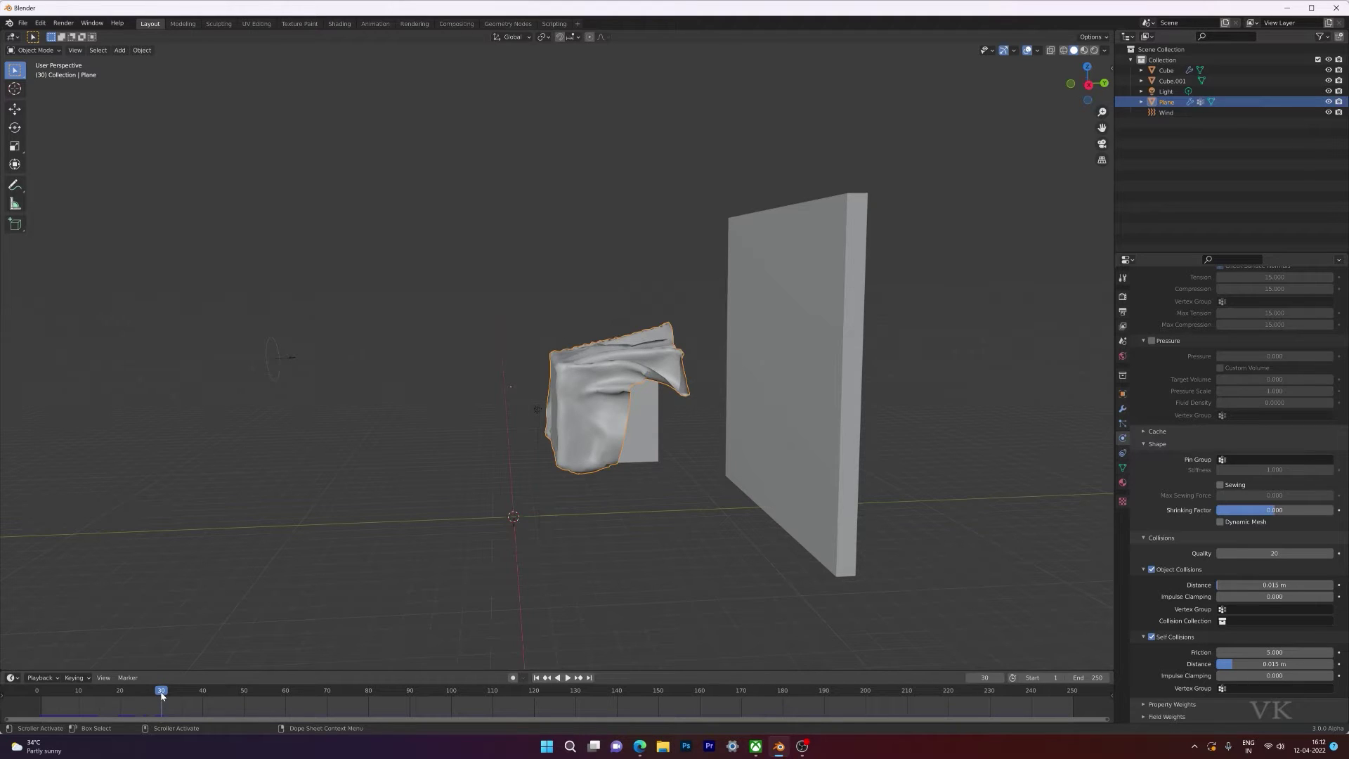
left_click_drag(188, 671, 202, 530)
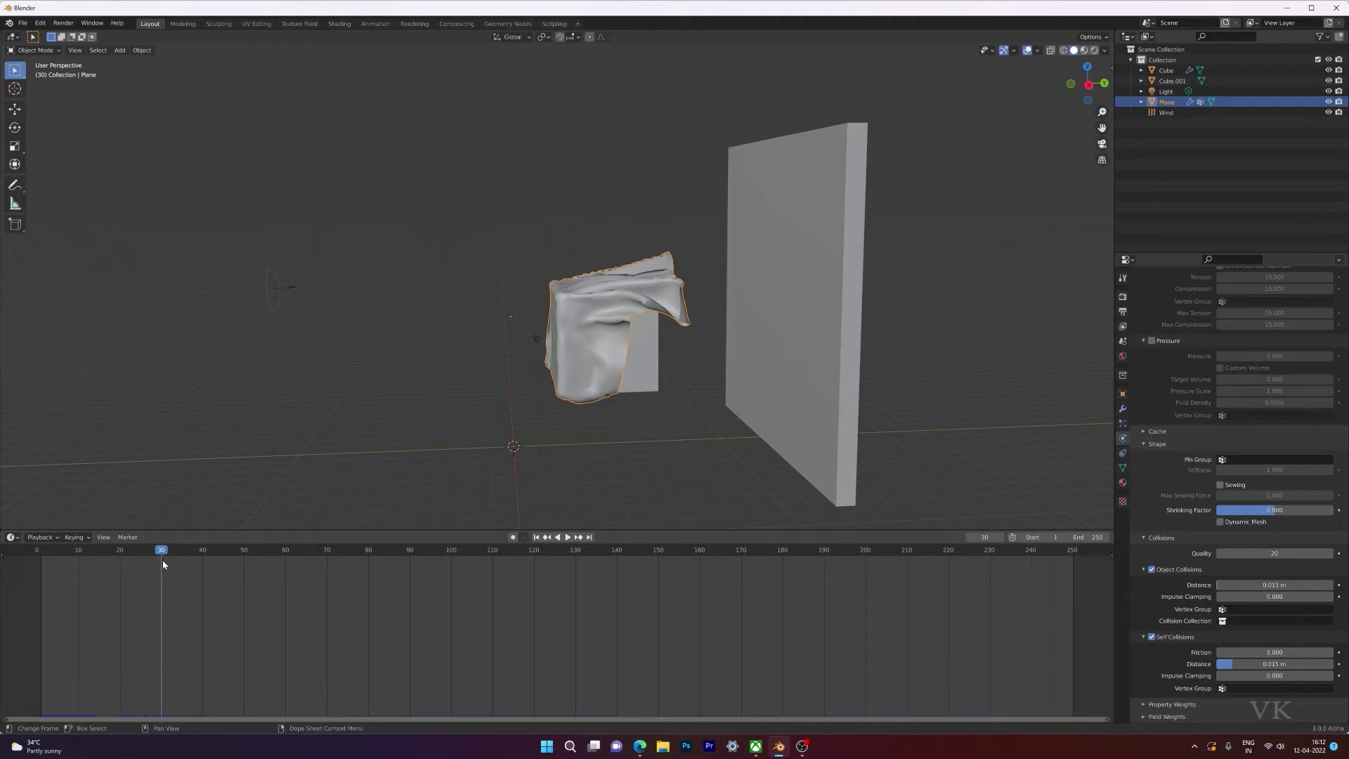
Keyframe the cloth's Object Collisions as on at frame 30.
left_click(1151, 570)
left_click(1151, 569)
key("i")
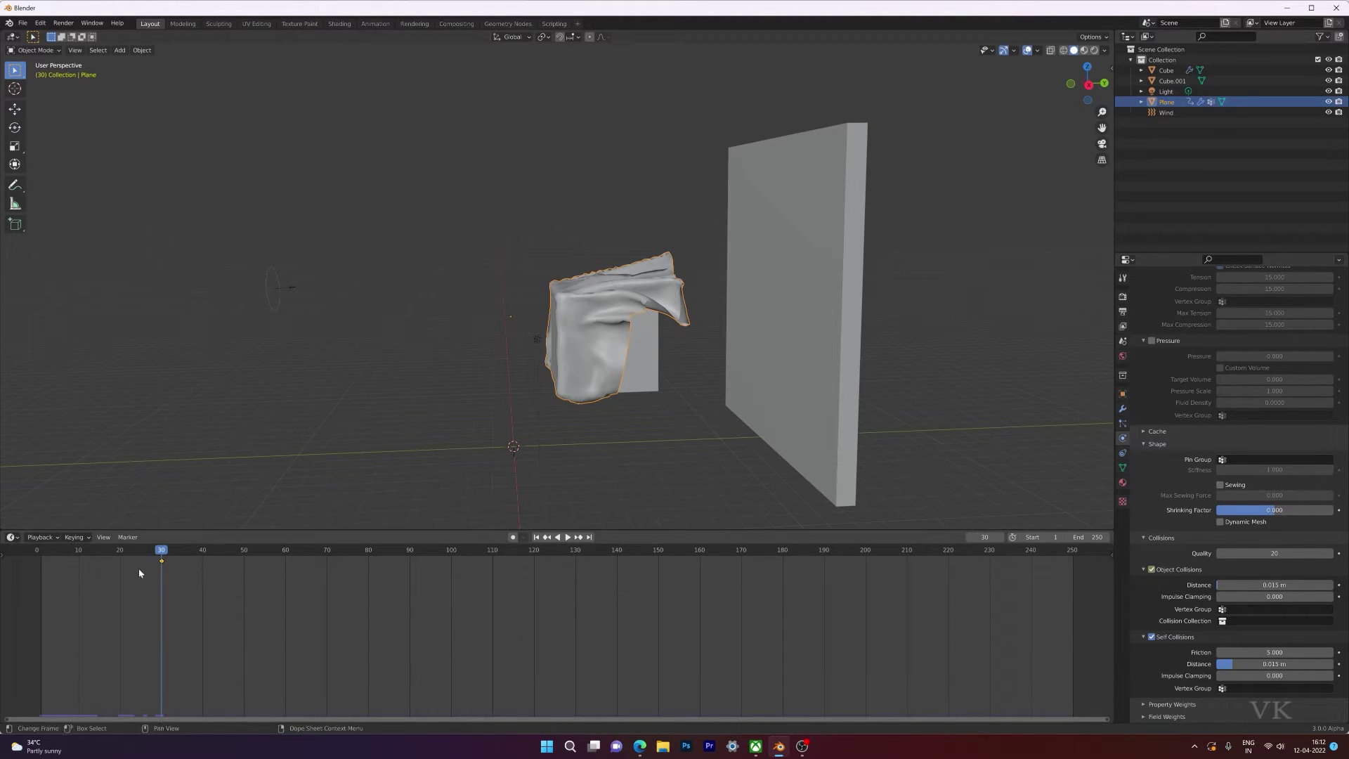
Play and scrub the simulation, ending at frame 31 with the cloth draped over the cube.
key("space")
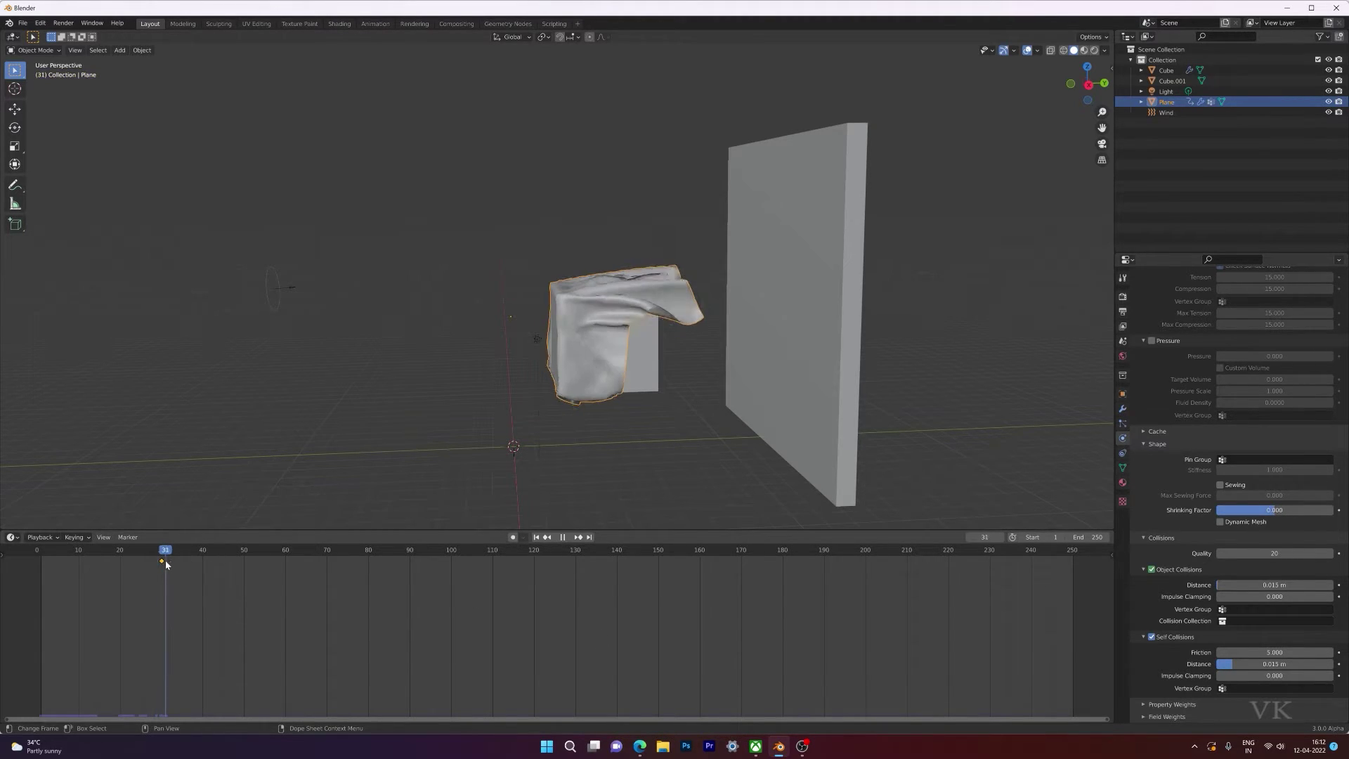
left_click(150, 562)
mouse_move(150, 564)
left_mouse_down()
mouse_move(105, 569)
mouse_move(161, 572)
left_mouse_up()
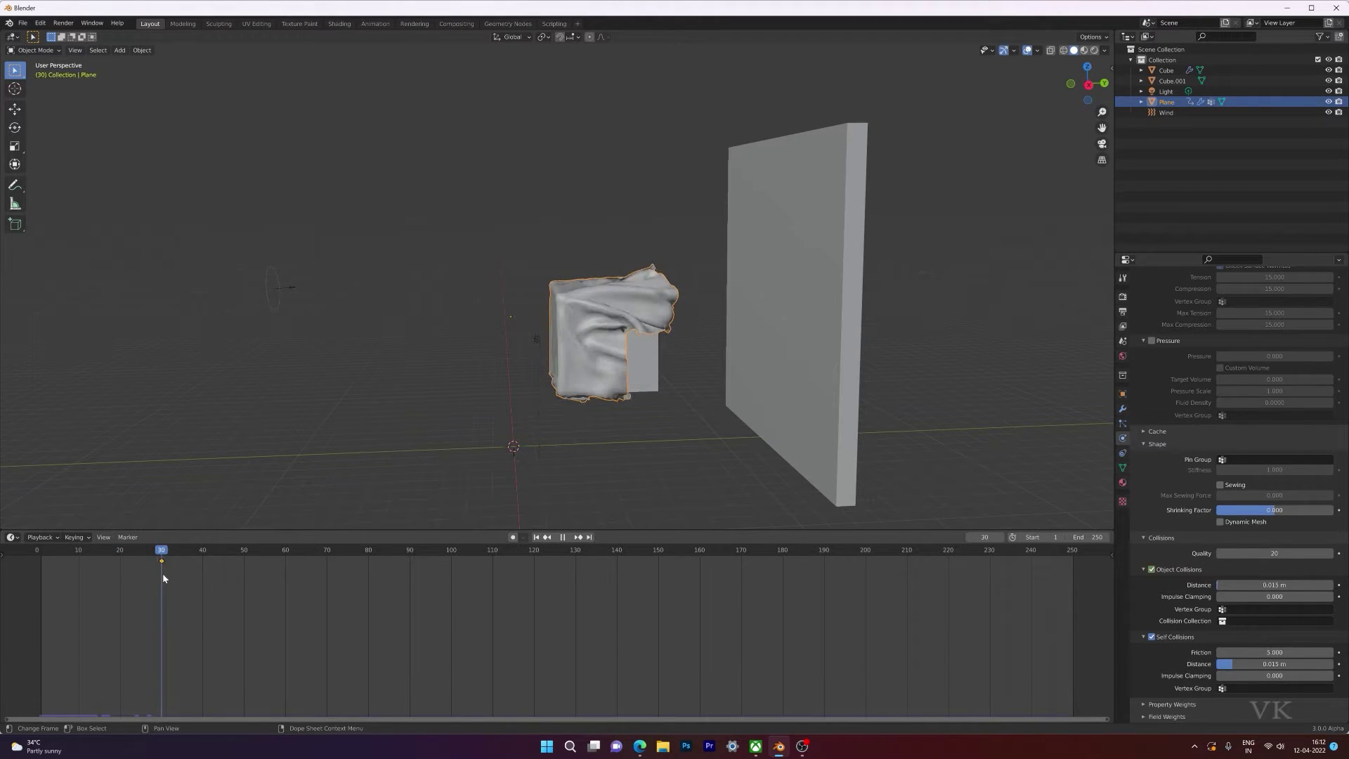
key("space")
key("Right")
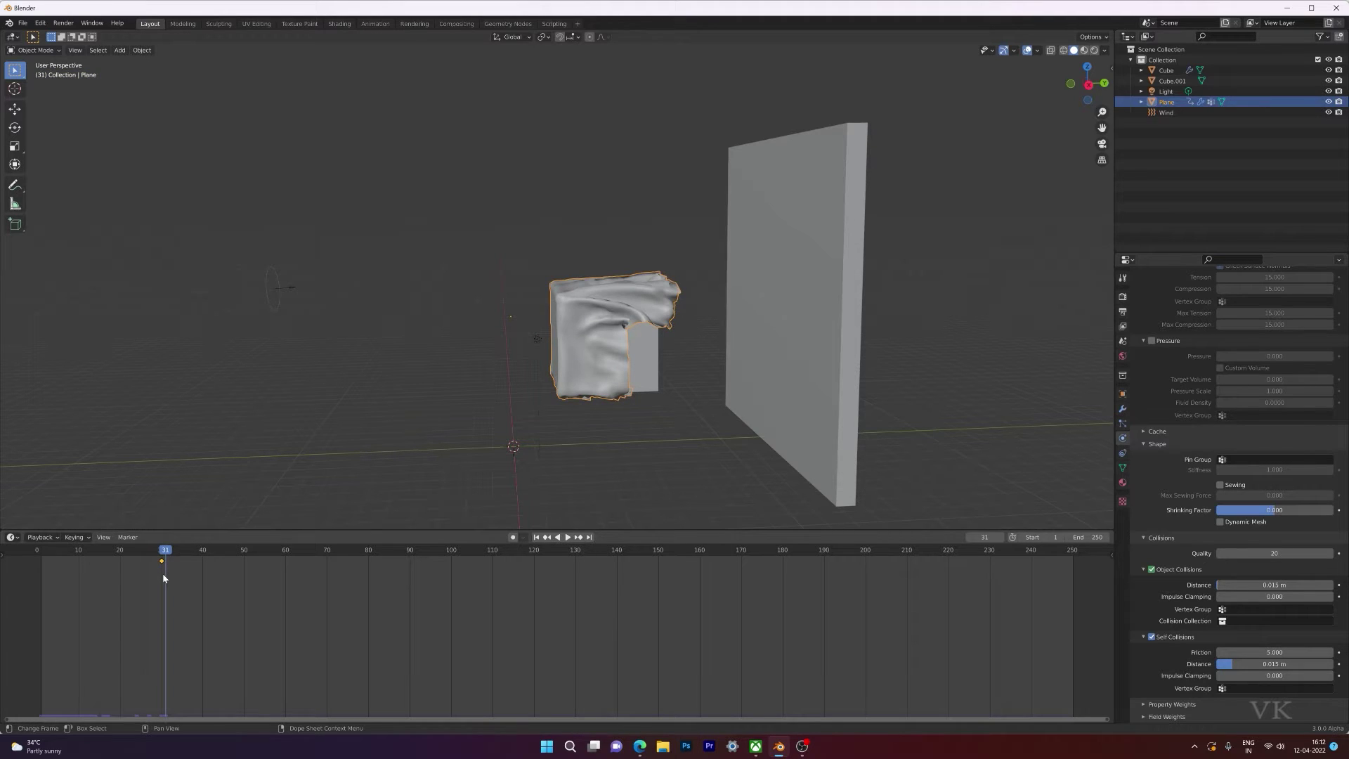
key("space")
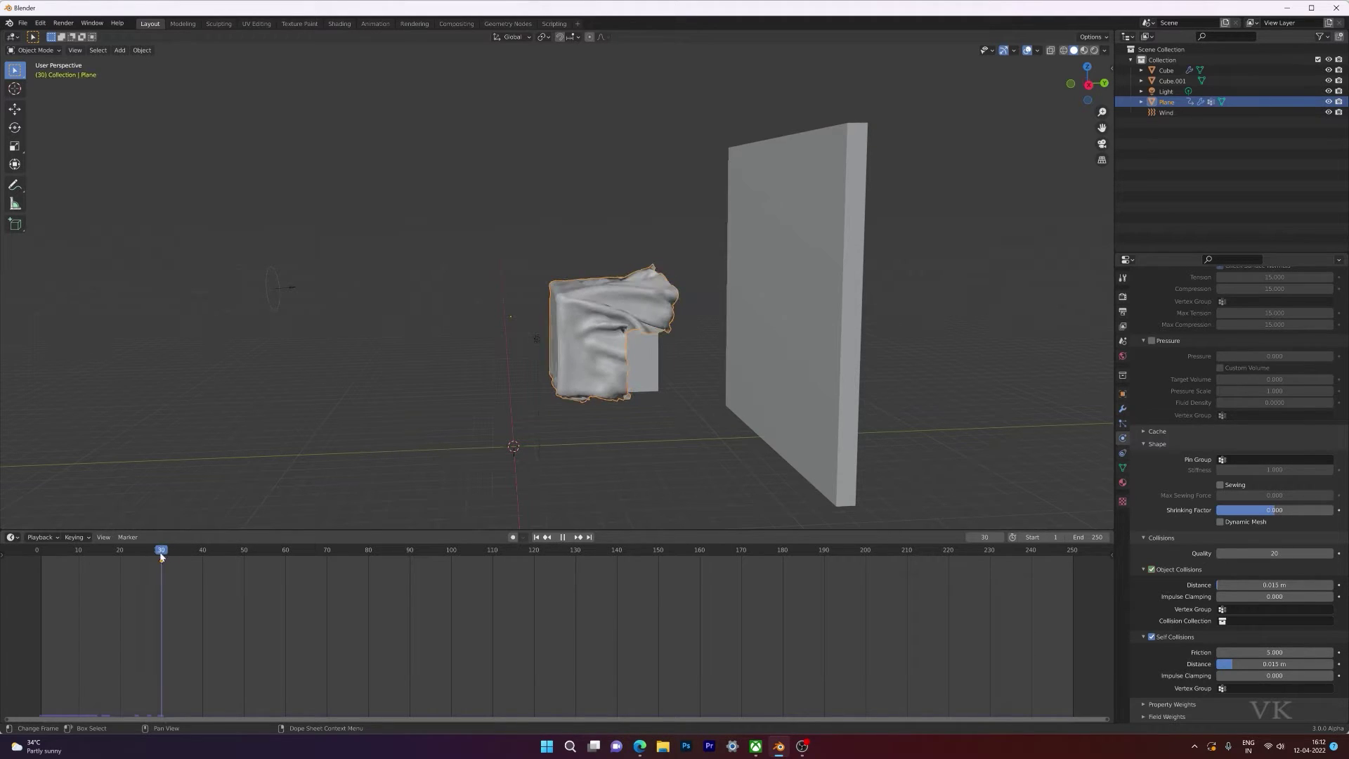
key("space")
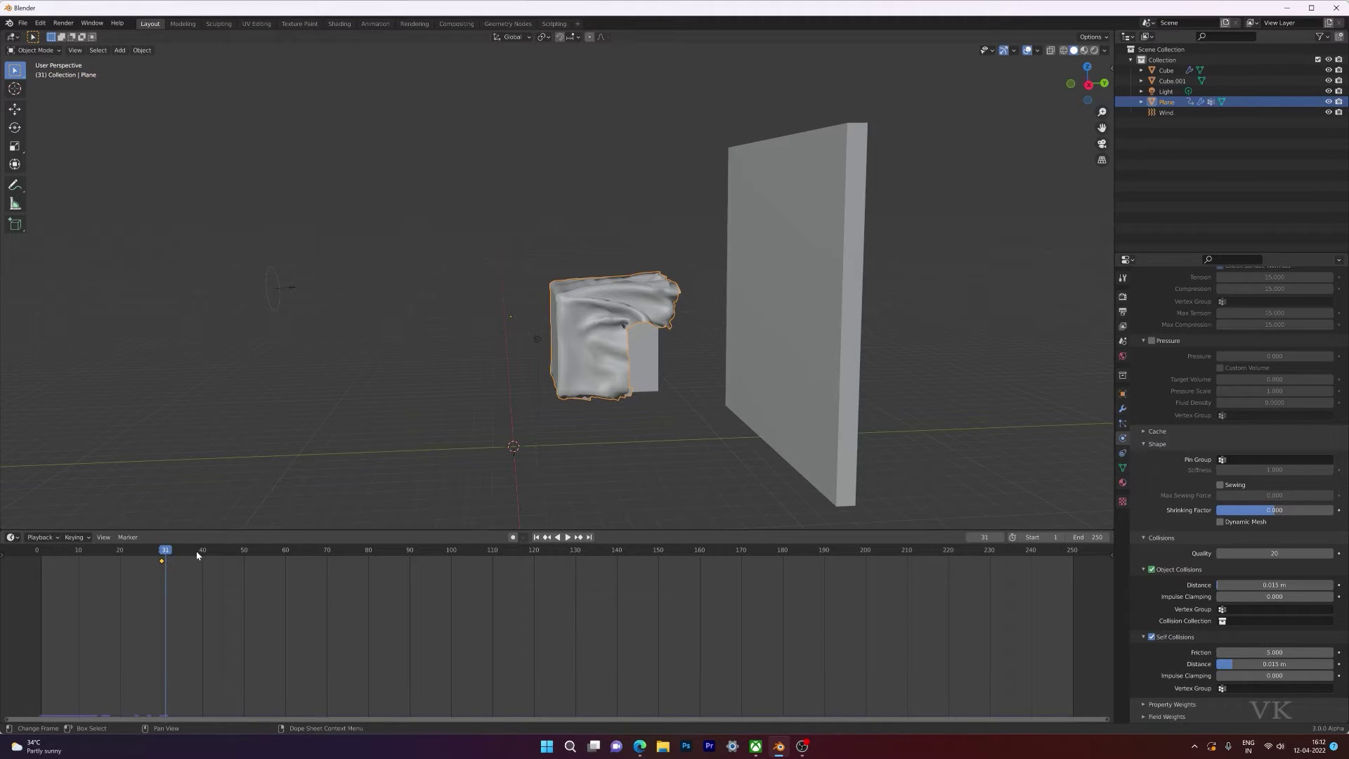
Keyframe Object Collisions off at frame 31, then scrub back to about frame 26.
left_click(1151, 569)
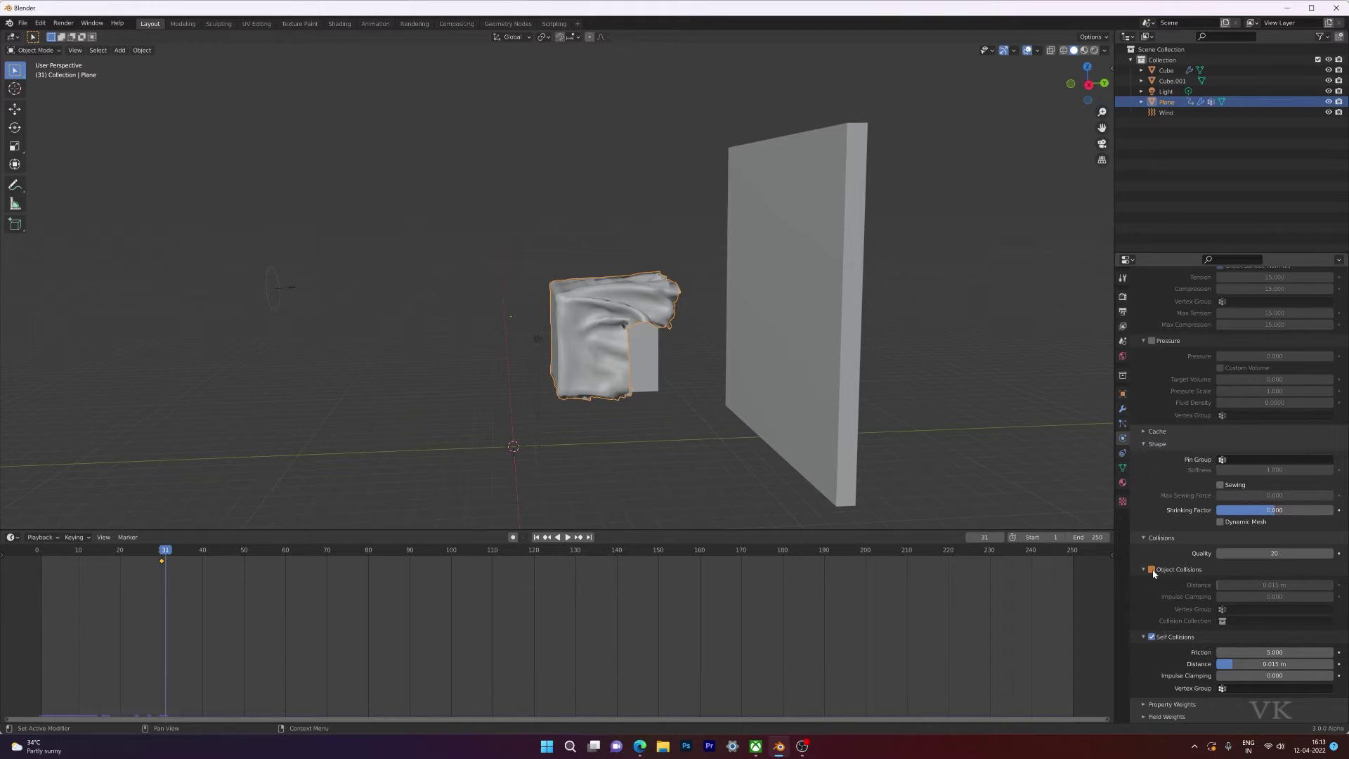
key("i")
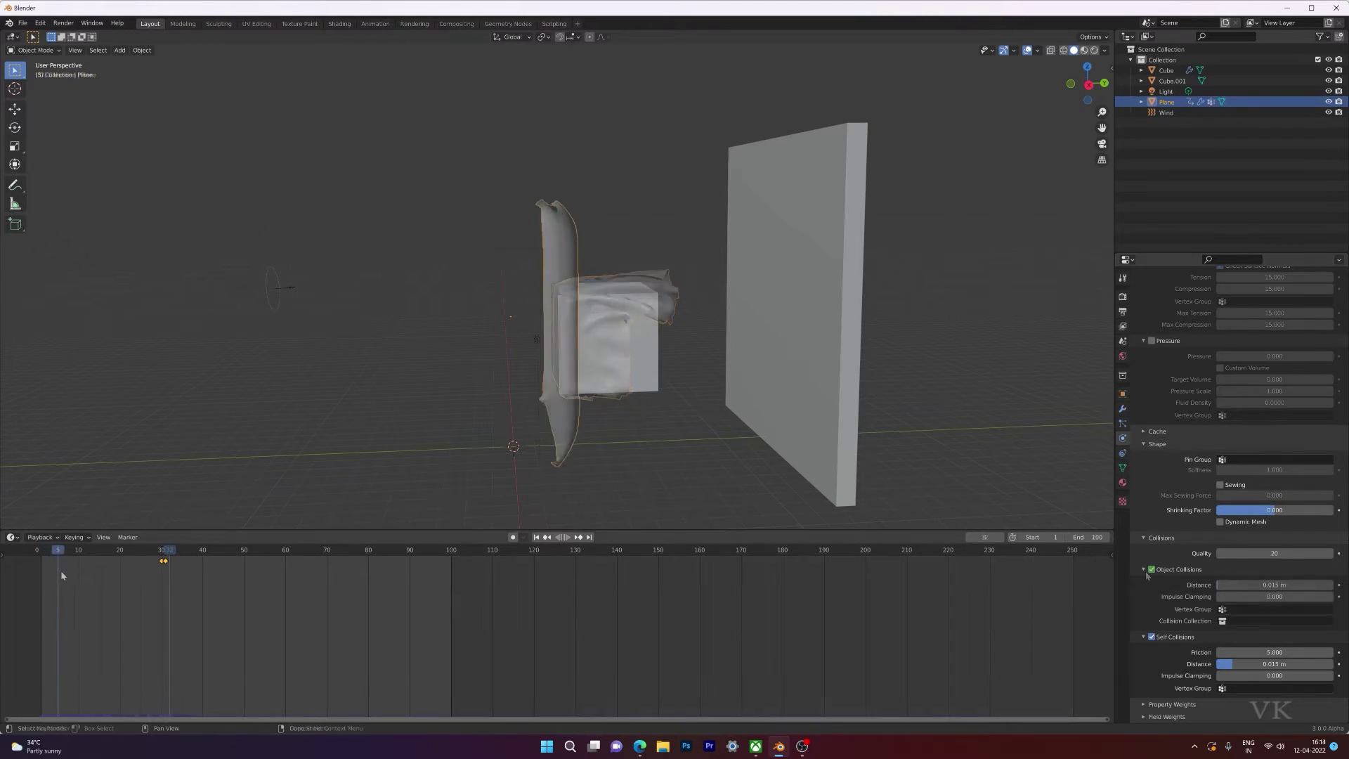
mouse_move(60, 570)
left_mouse_down()
mouse_move(158, 568)
mouse_move(53, 564)
mouse_move(162, 589)
mouse_move(43, 579)
left_mouse_up()
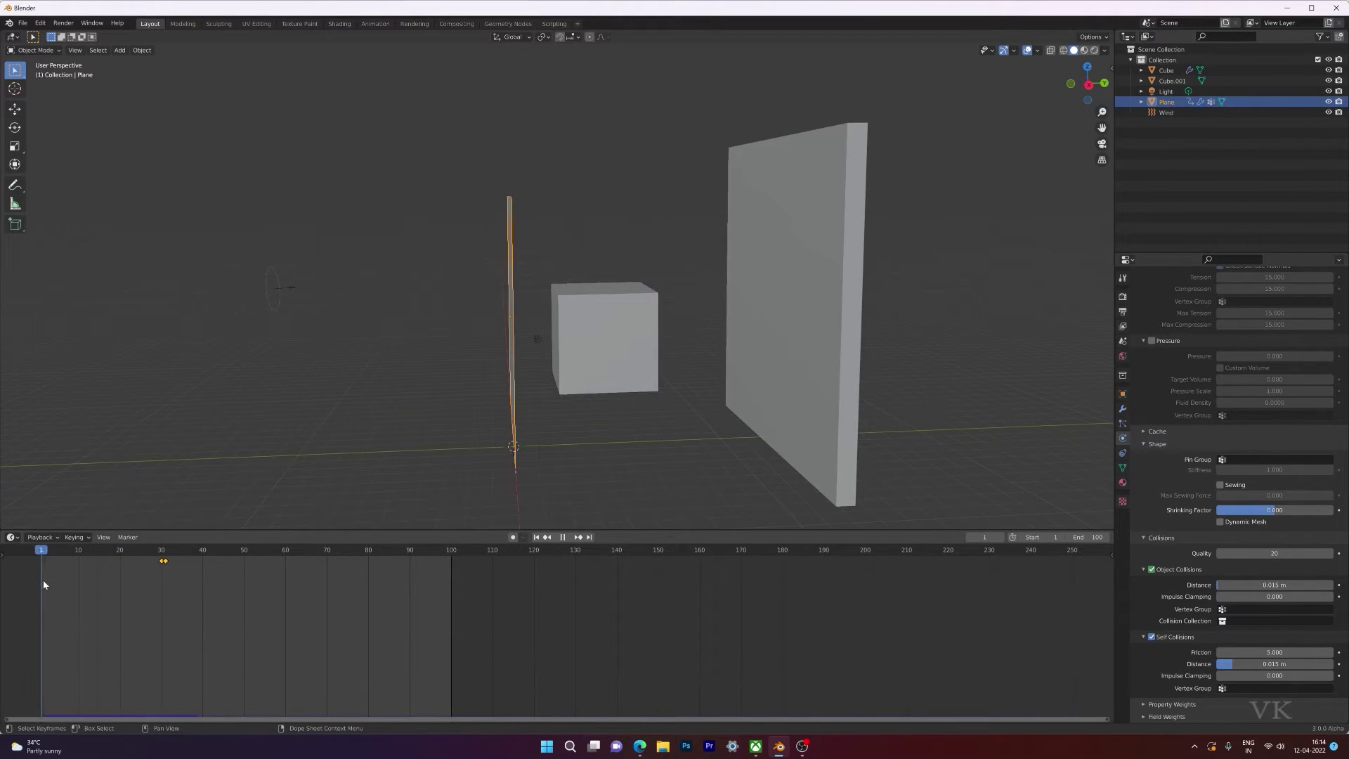
Keyframe Object Collisions on at frame 1, then play and scrub the opening frames.
key("space")
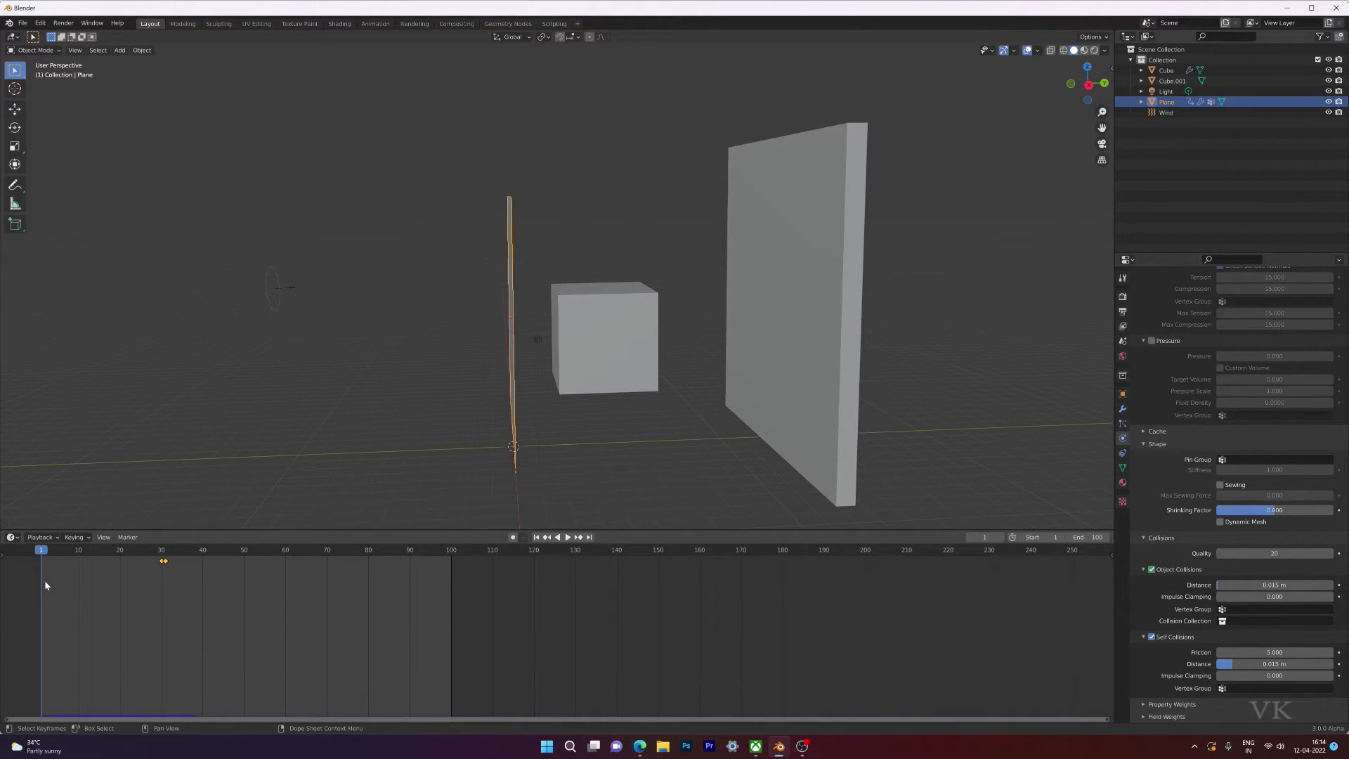
left_click(1151, 570)
left_click(1151, 570)
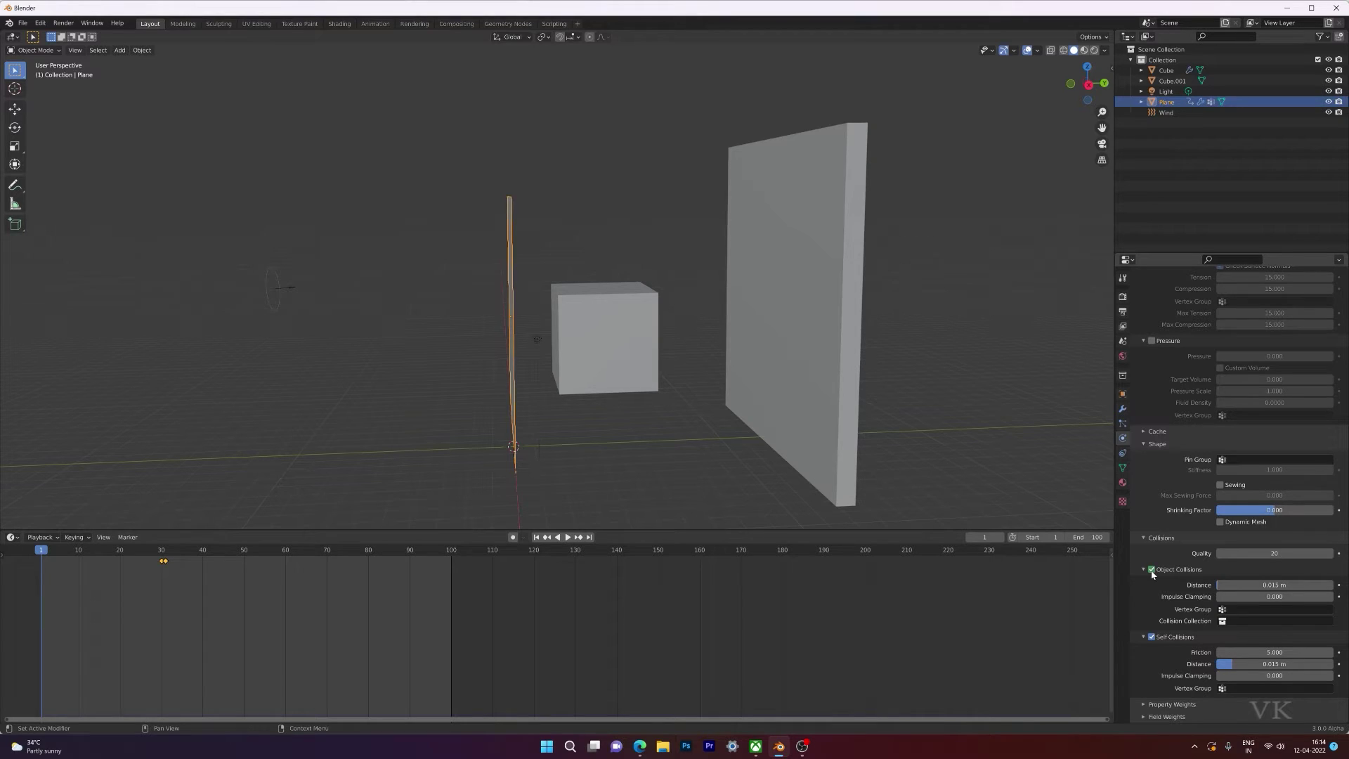
key("i")
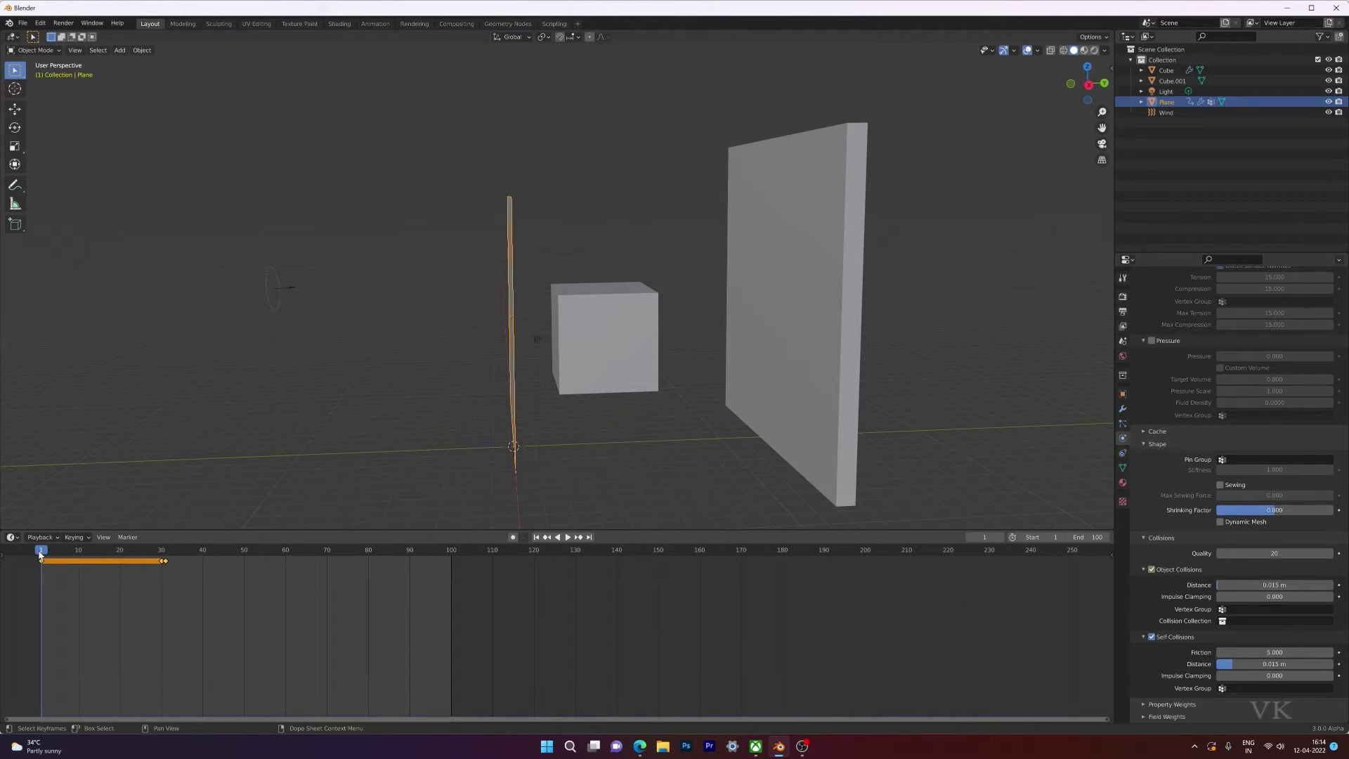
key("space")
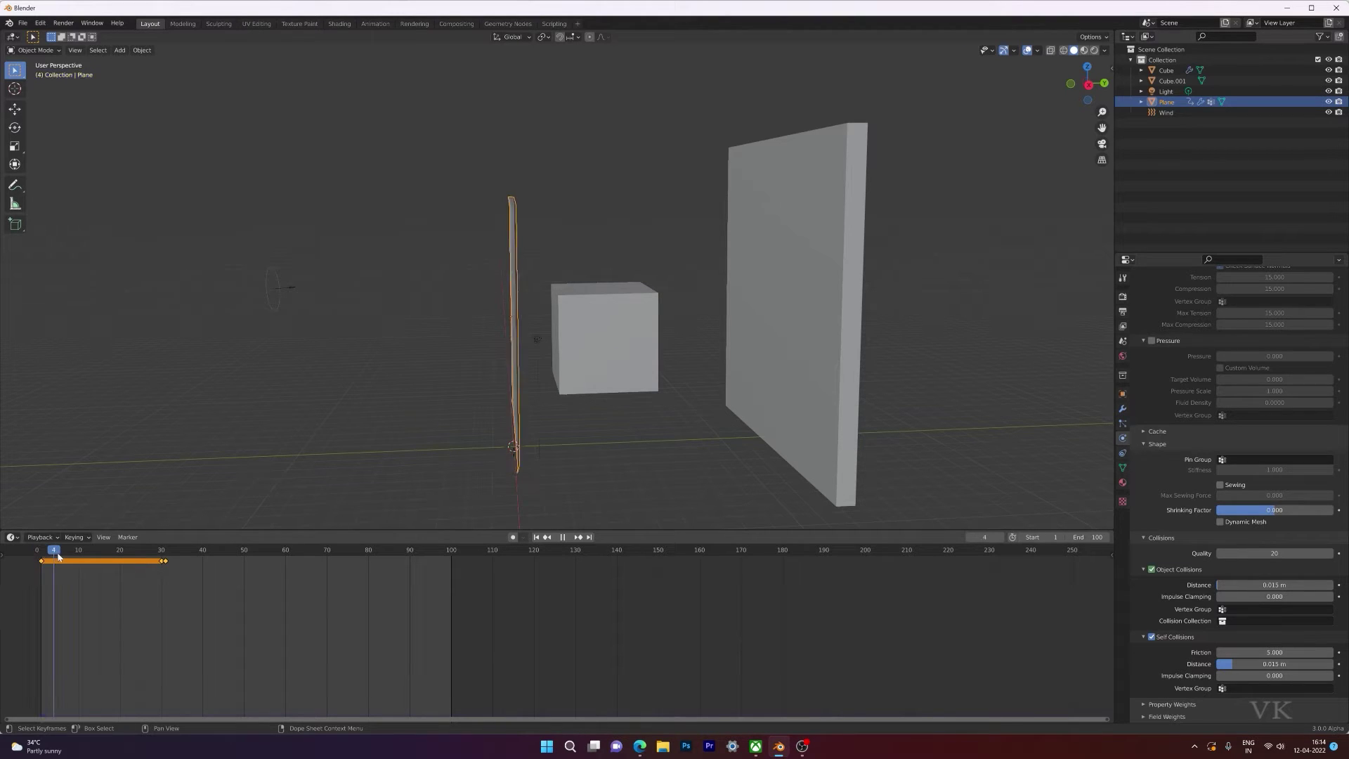
left_click_drag(81, 560, 165, 575)
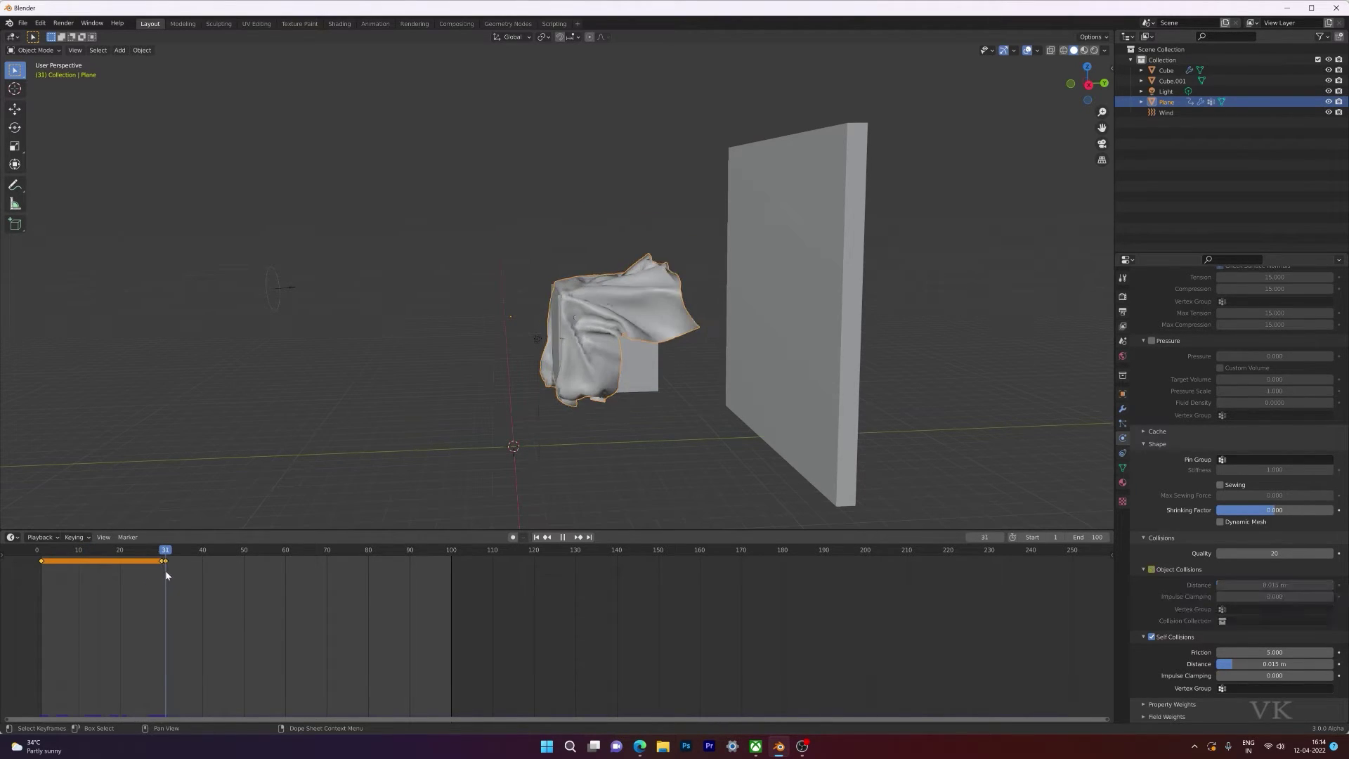
Hide the Cube in the Outliner and replay the cloth simulation from frame 1.
key("space")
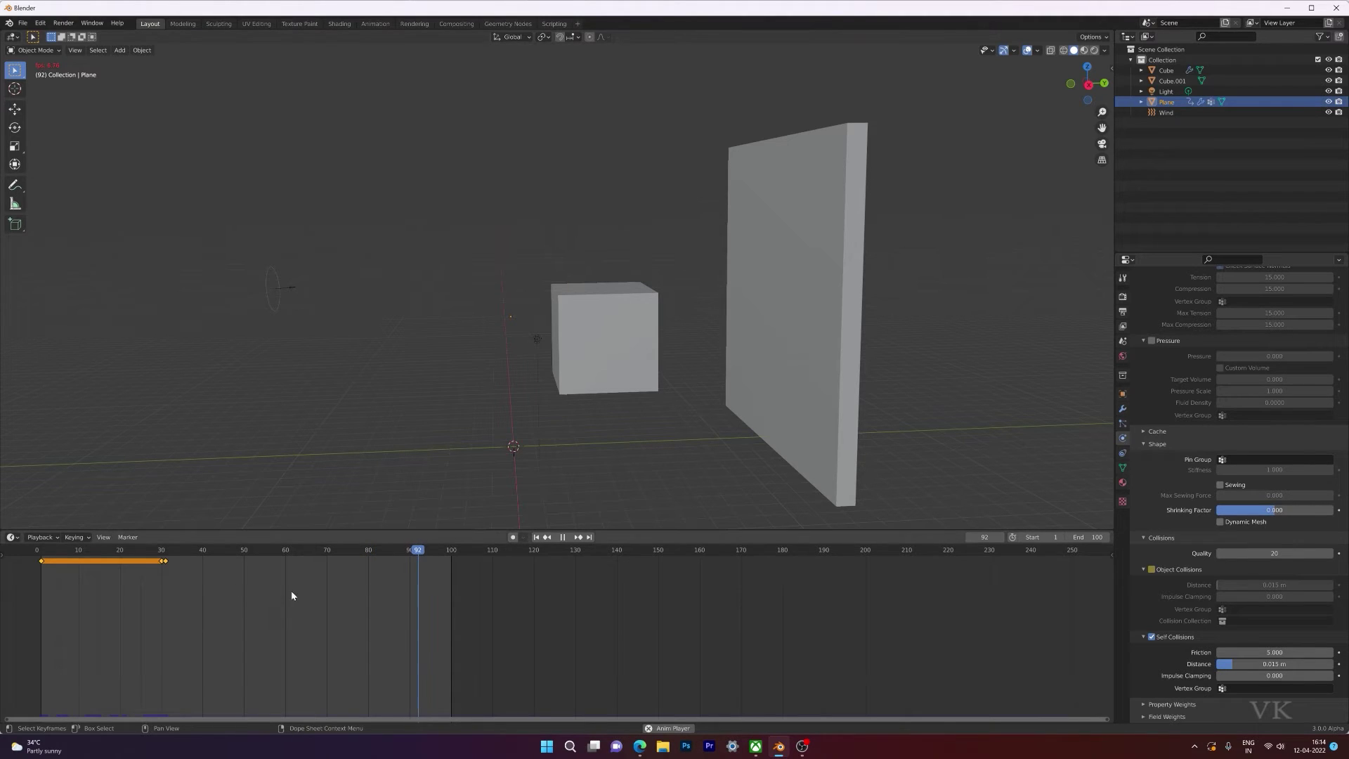
key("Escape")
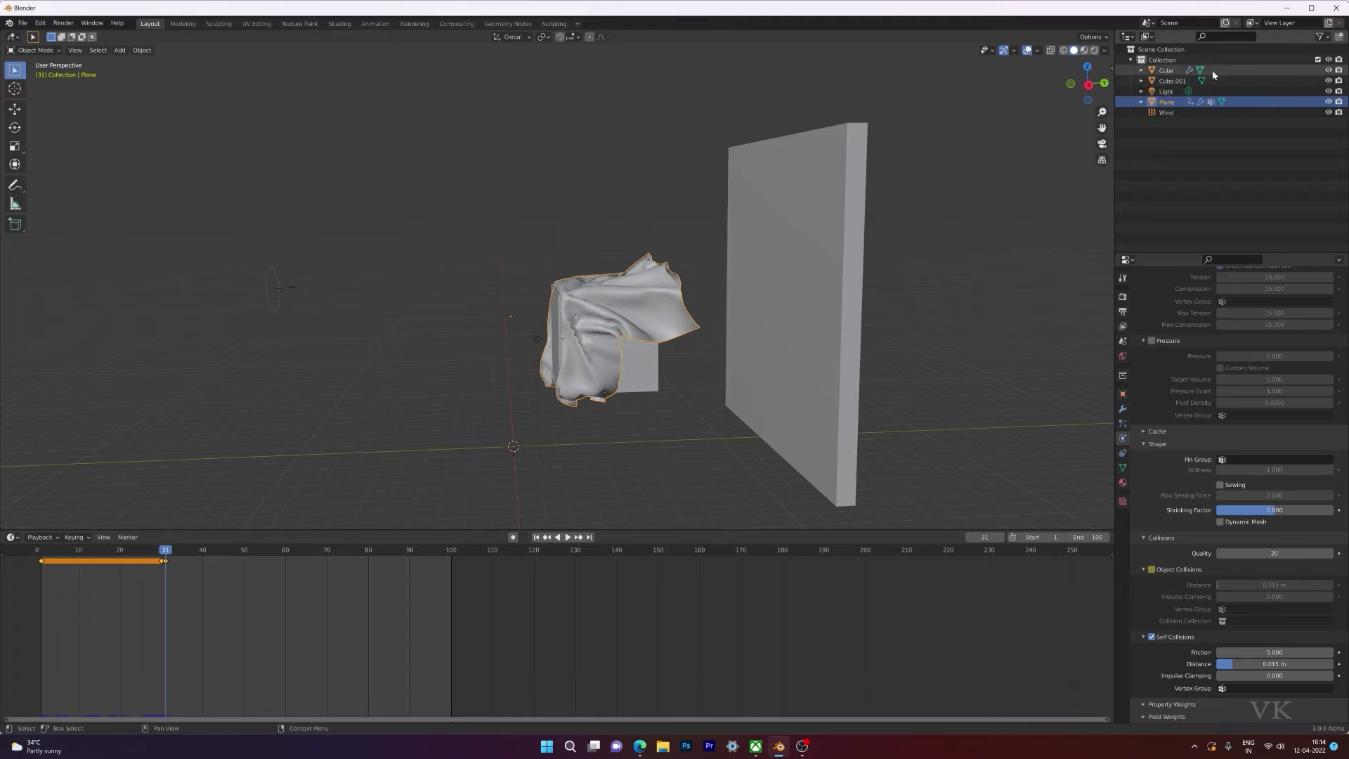
left_click(1328, 70)
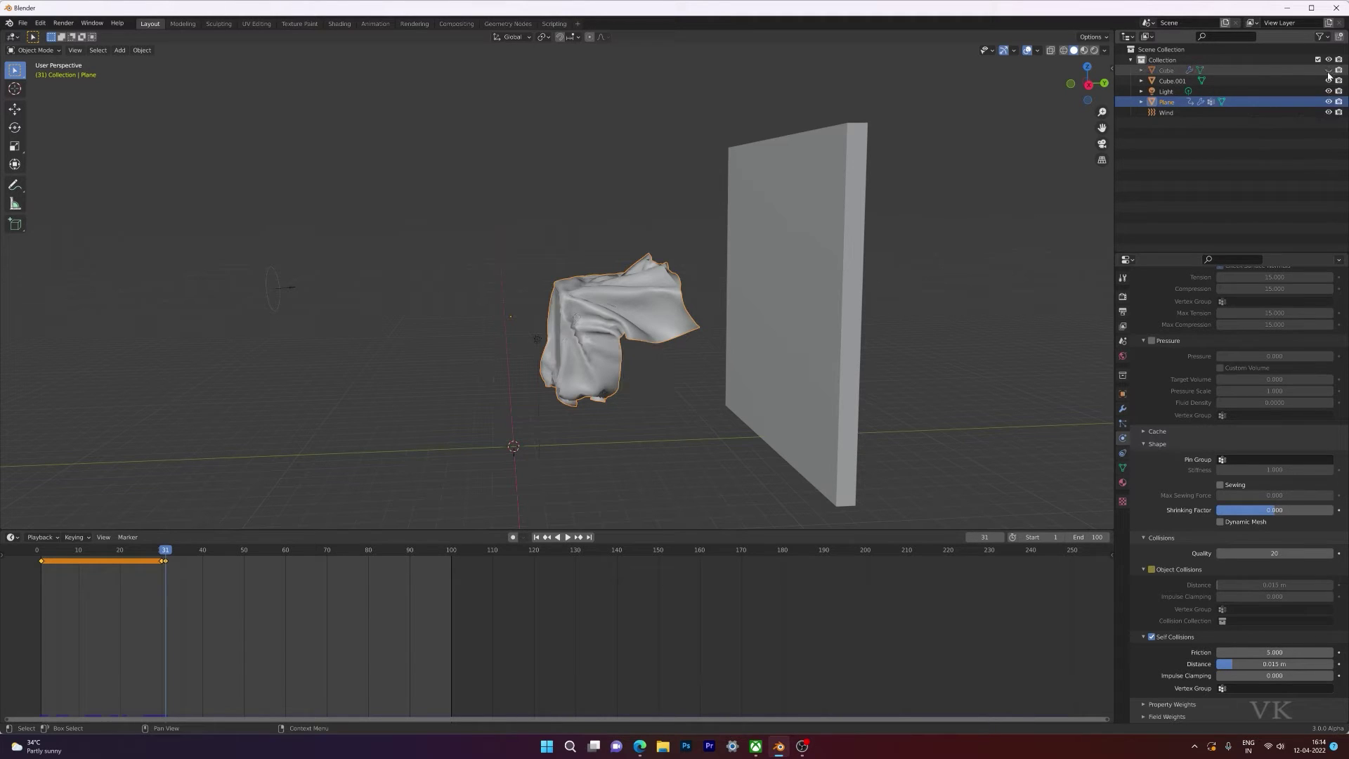
key("space")
key("shift+Left")
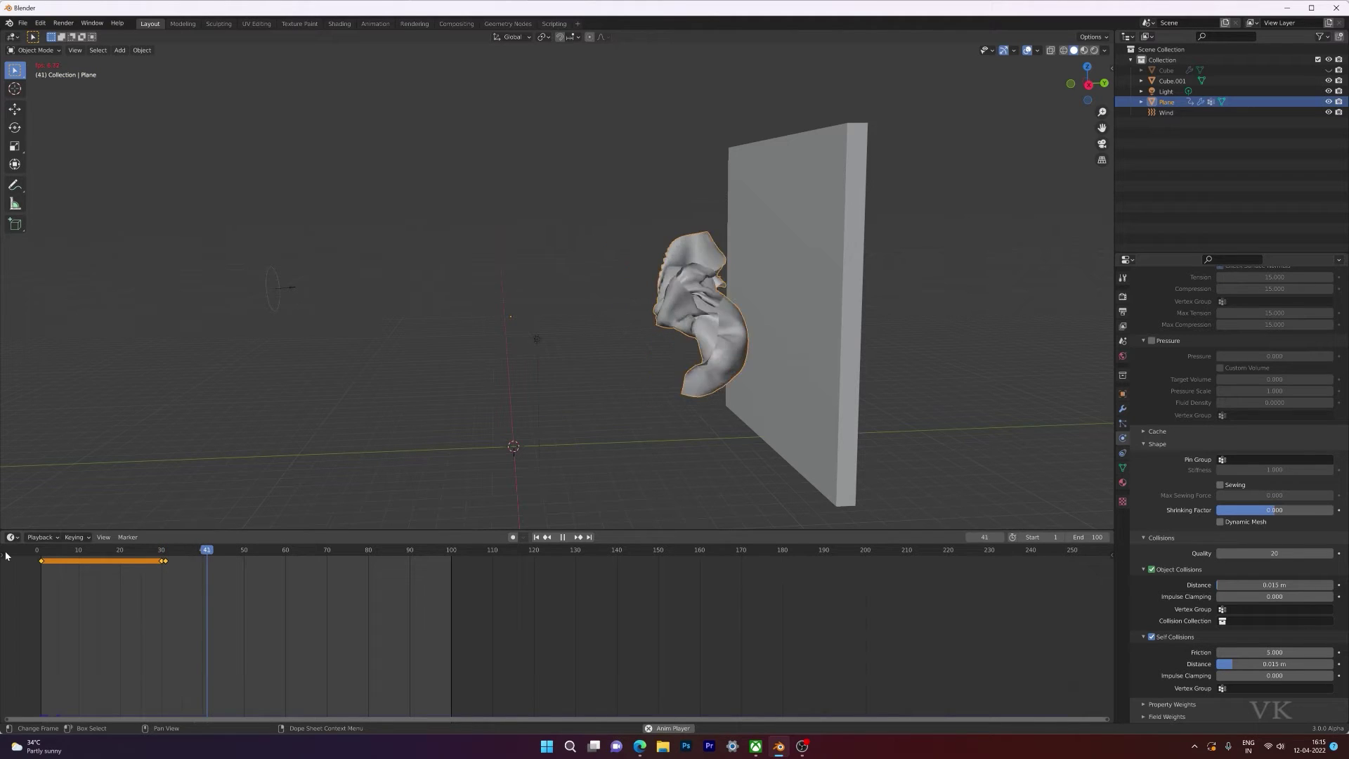
Rewatch the cloth hitting the wall, stopping playback at frame 43.
left_click(184, 555)
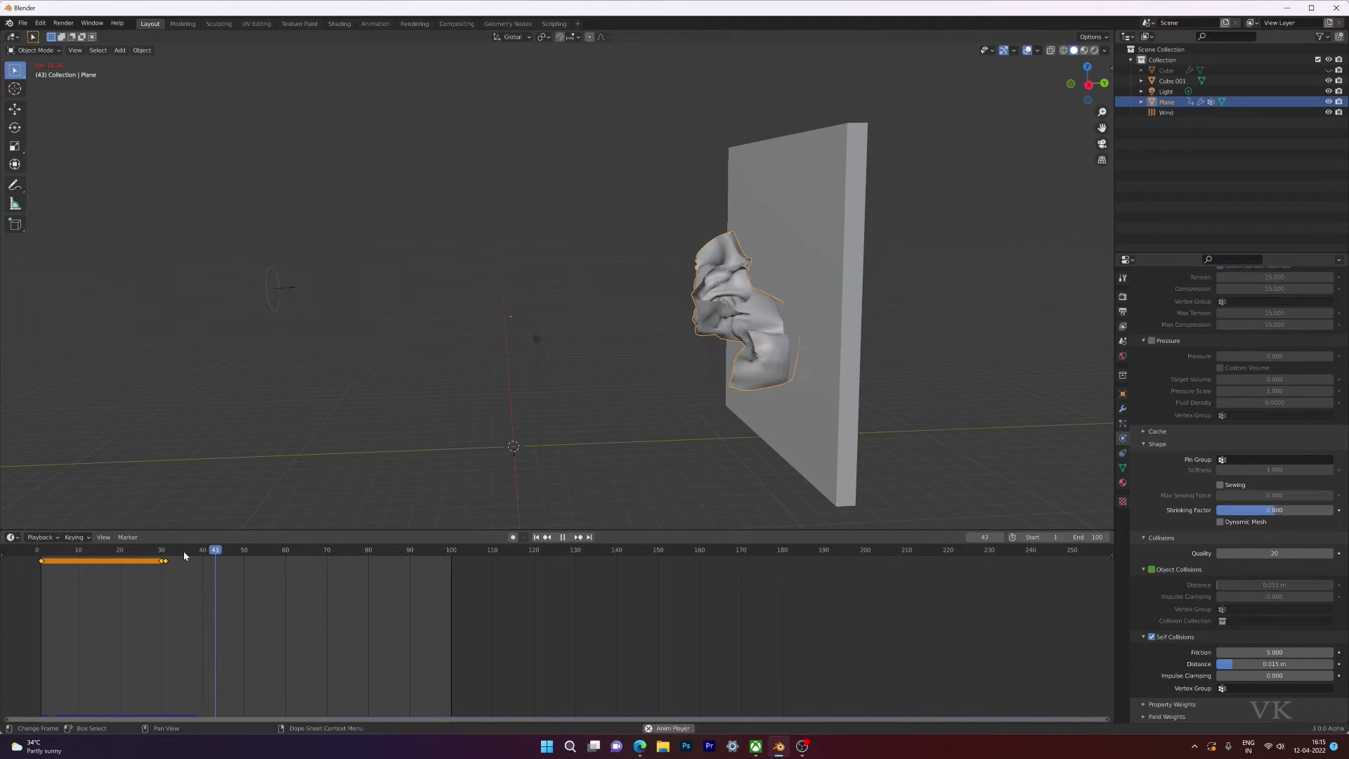
left_click(180, 551)
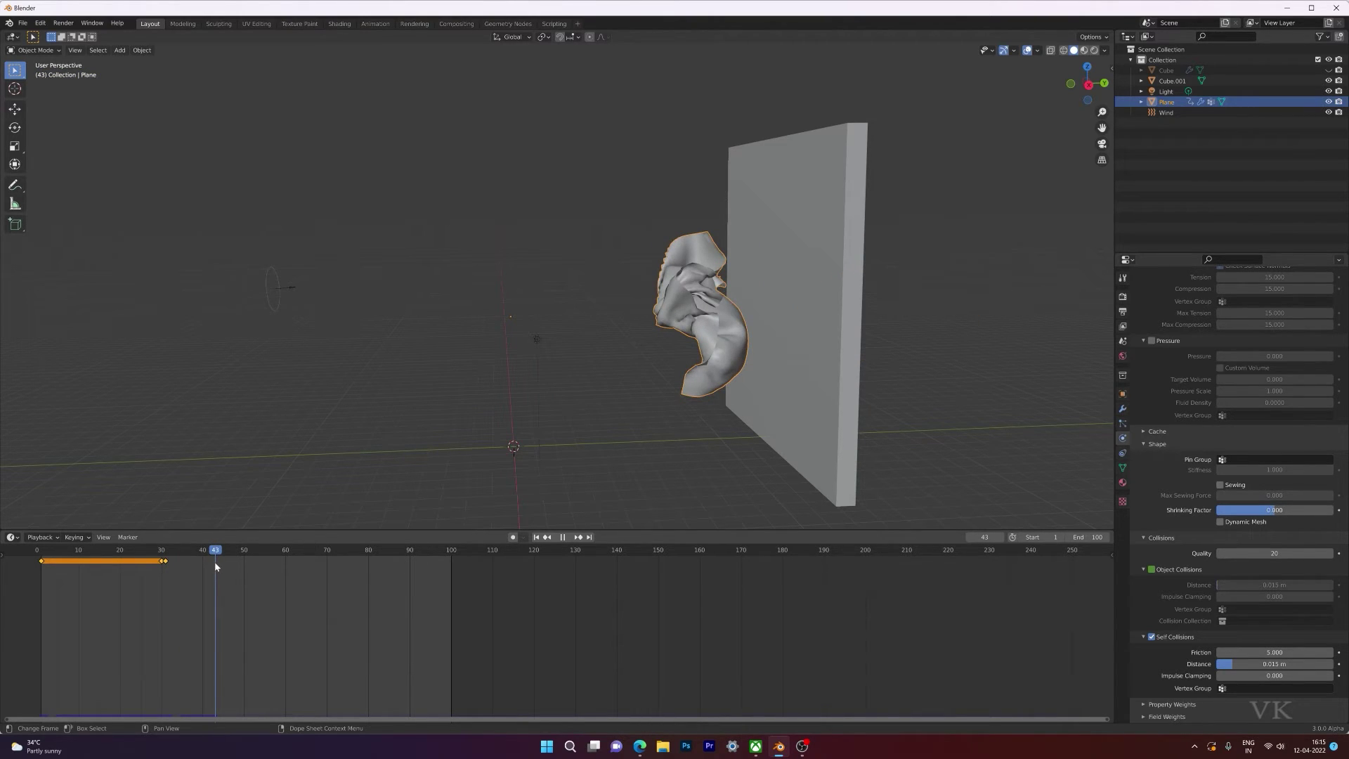
key("space")
middle_click_drag(881, 448, 873, 445)
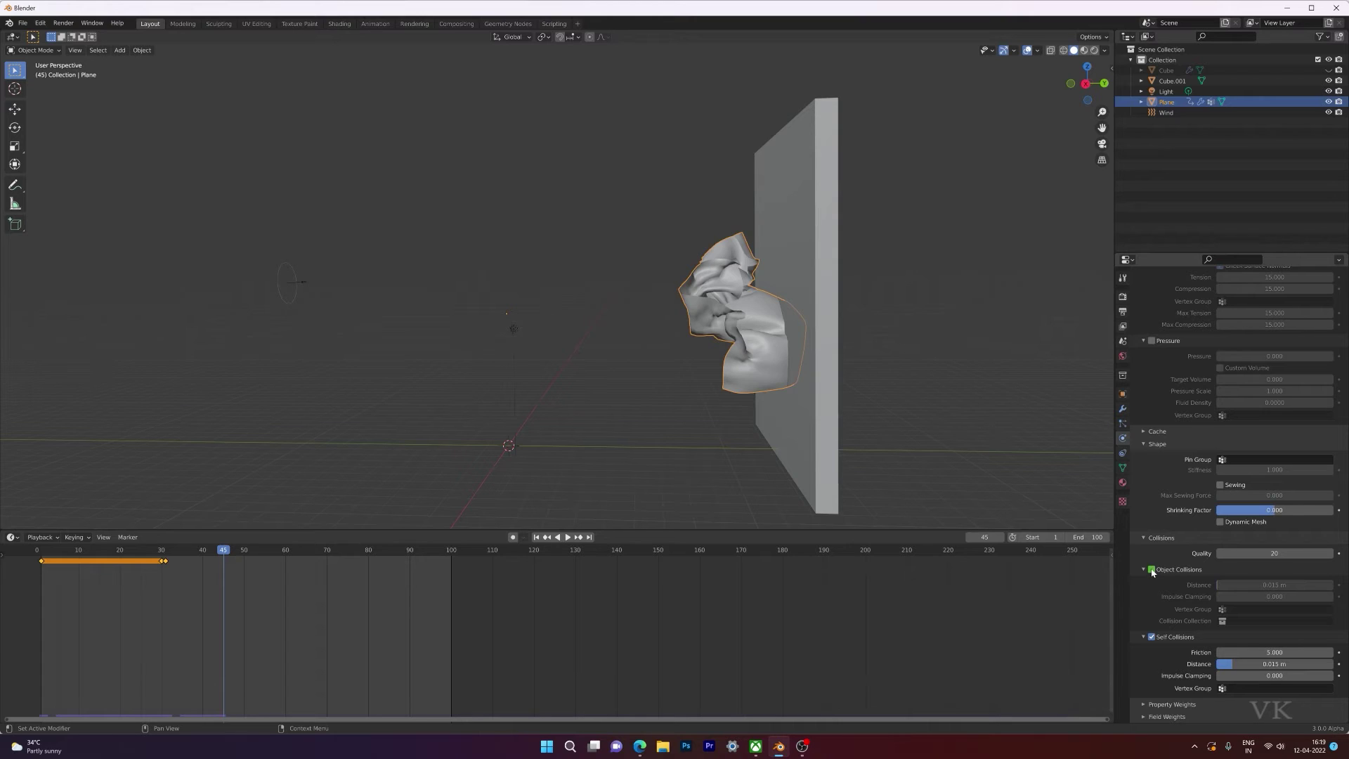
Turn on Object Collisions, key the cloth's Location at frame 45, and select the wall Cube.001.
left_click(1152, 570)
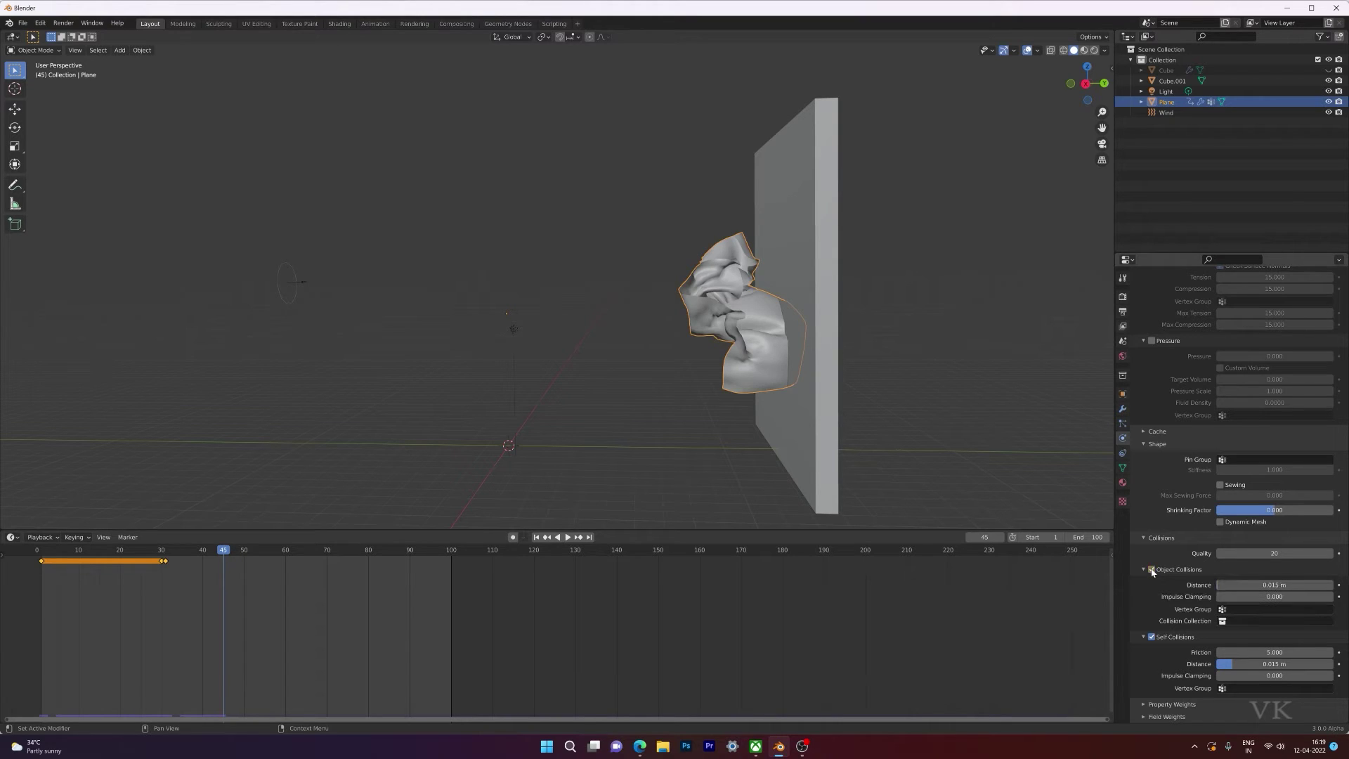
left_click(144, 51)
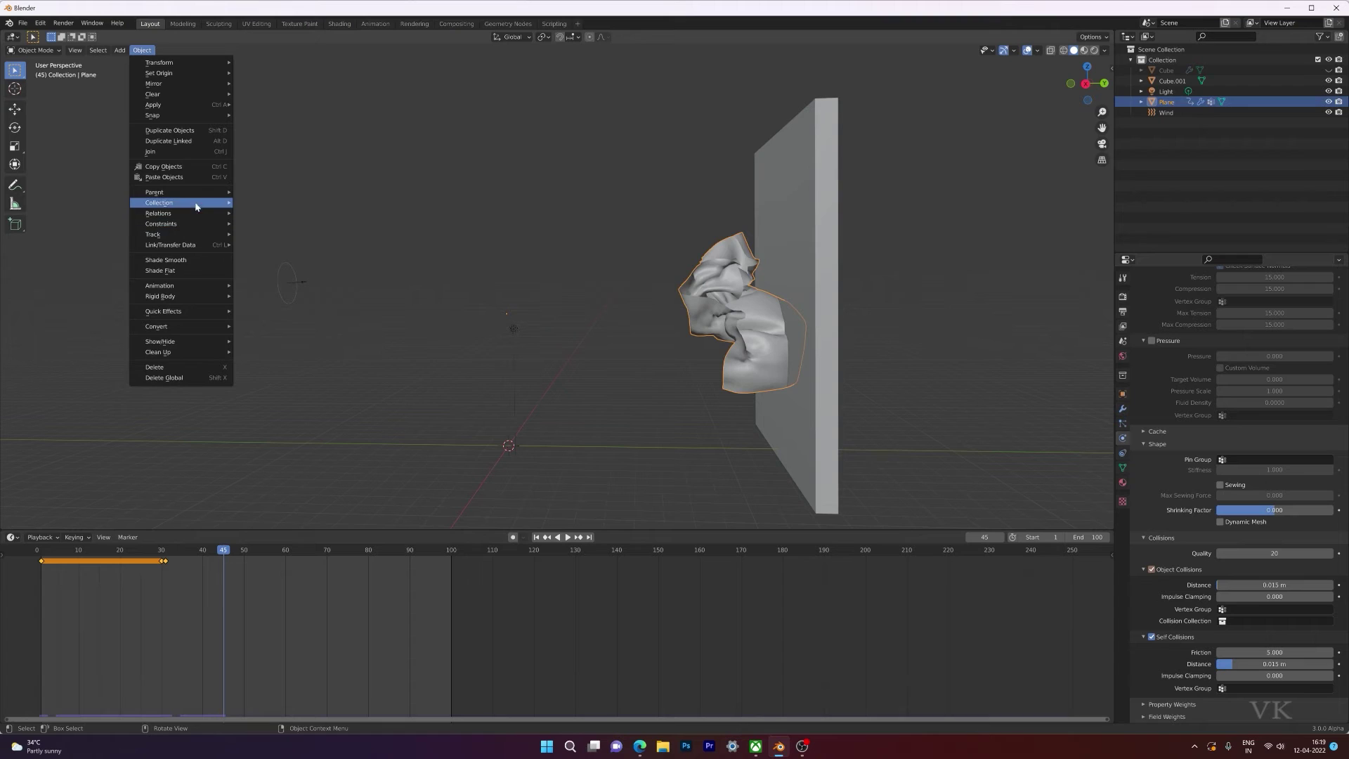
mouse_move(215, 292)
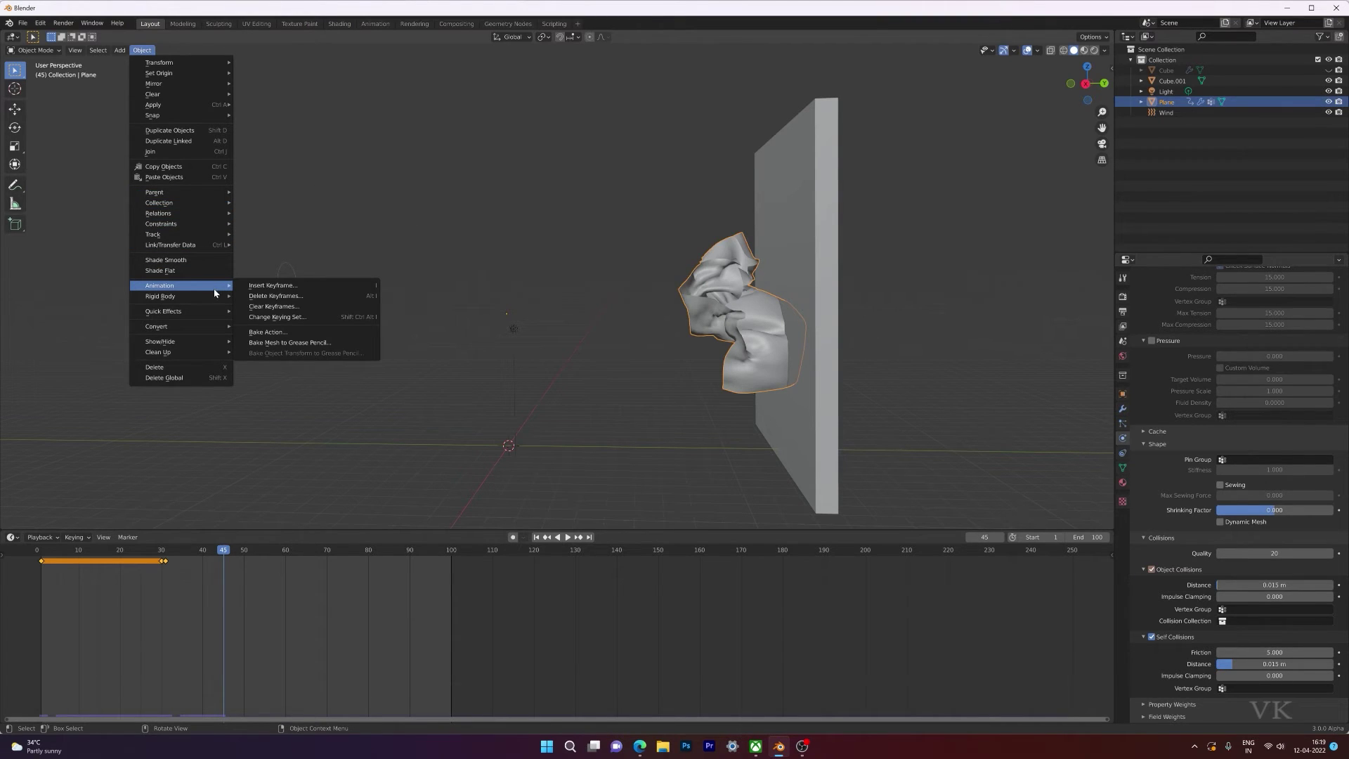
left_click(273, 286)
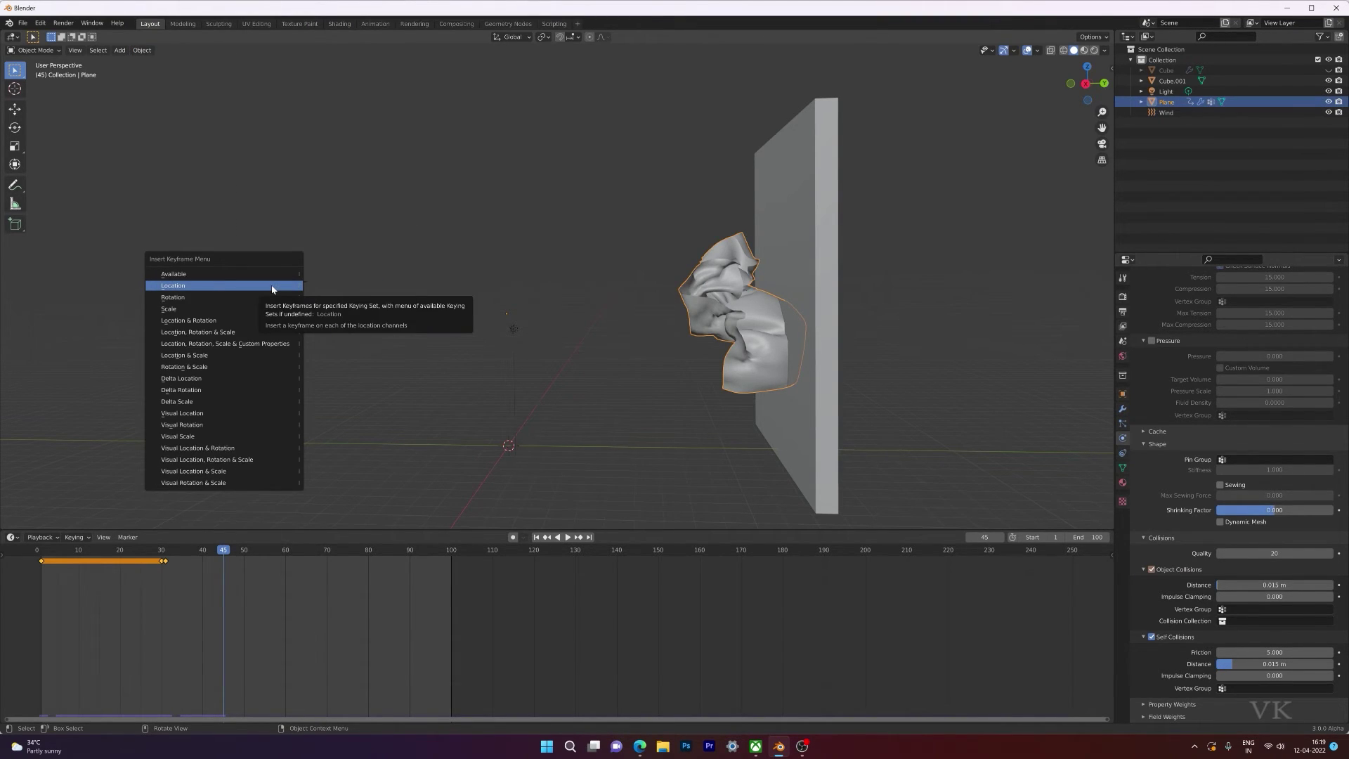
left_click(273, 287)
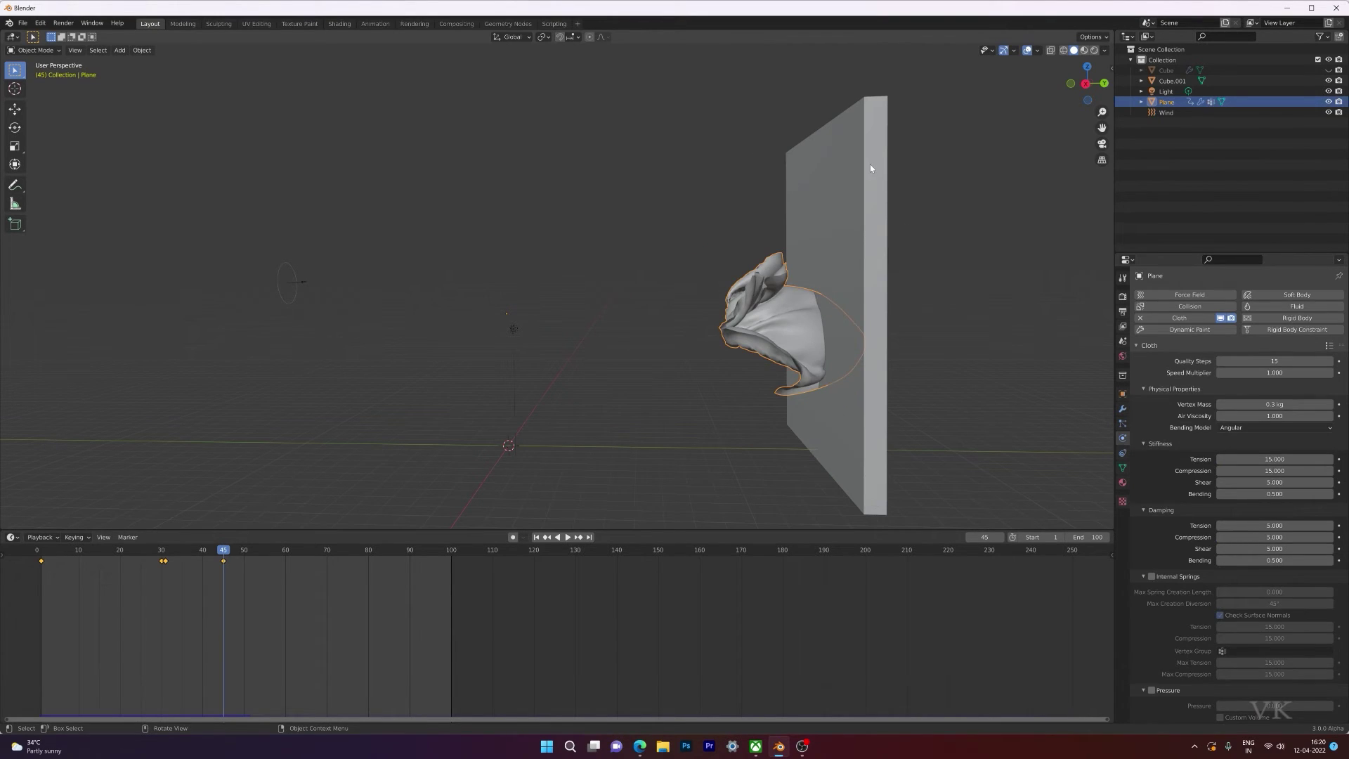
left_click(869, 168)
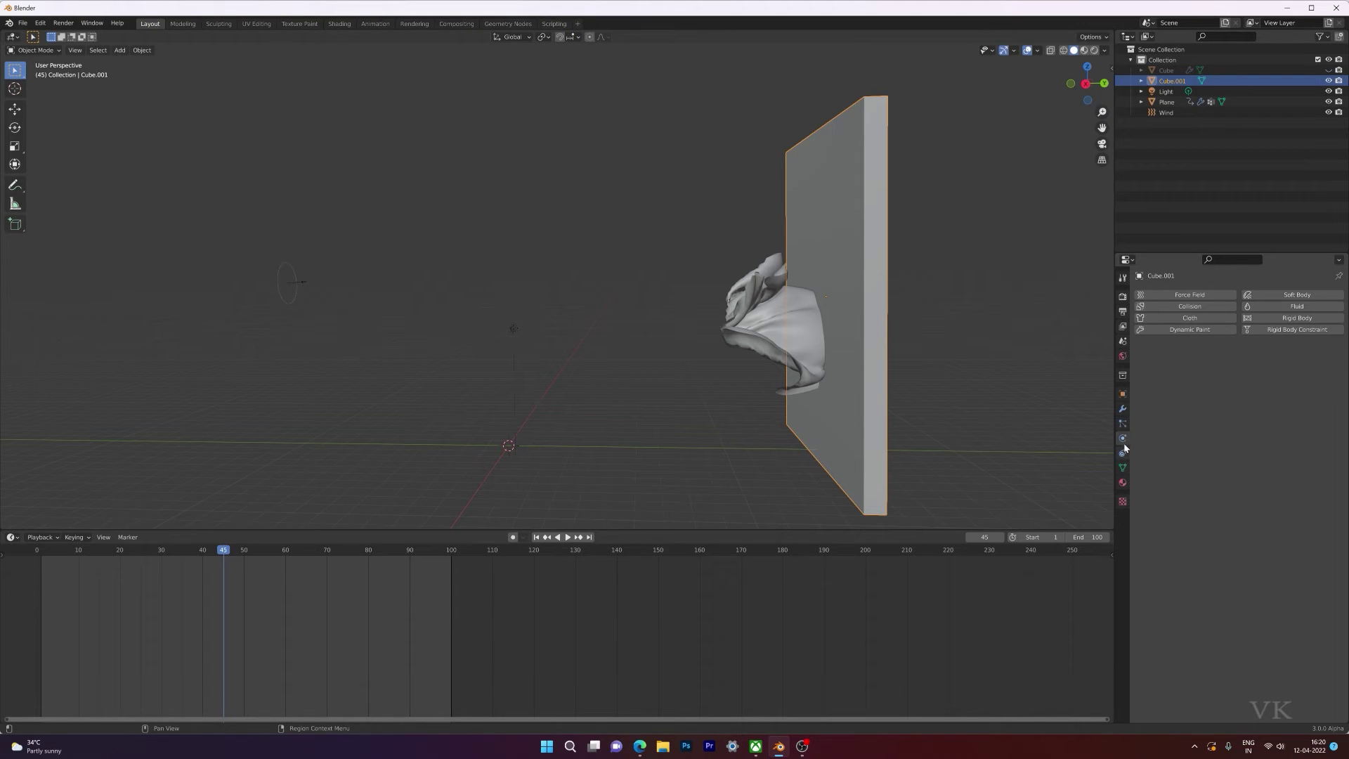
Give the wall Collision physics, then replay the cloth simulation from frame 1.
left_click(1184, 309)
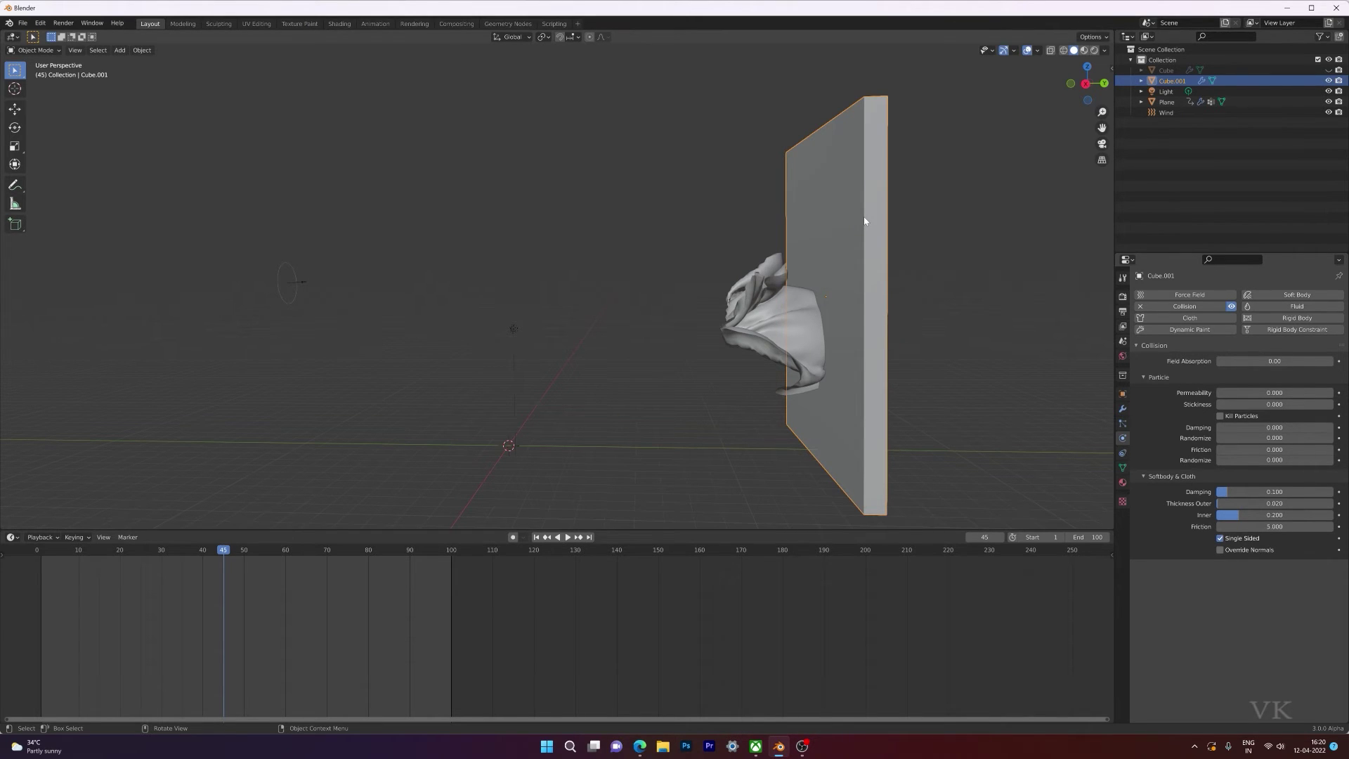
mouse_move(781, 335)
middle_mouse_down()
mouse_move(878, 343)
mouse_move(787, 346)
middle_mouse_up()
key("shift+Left")
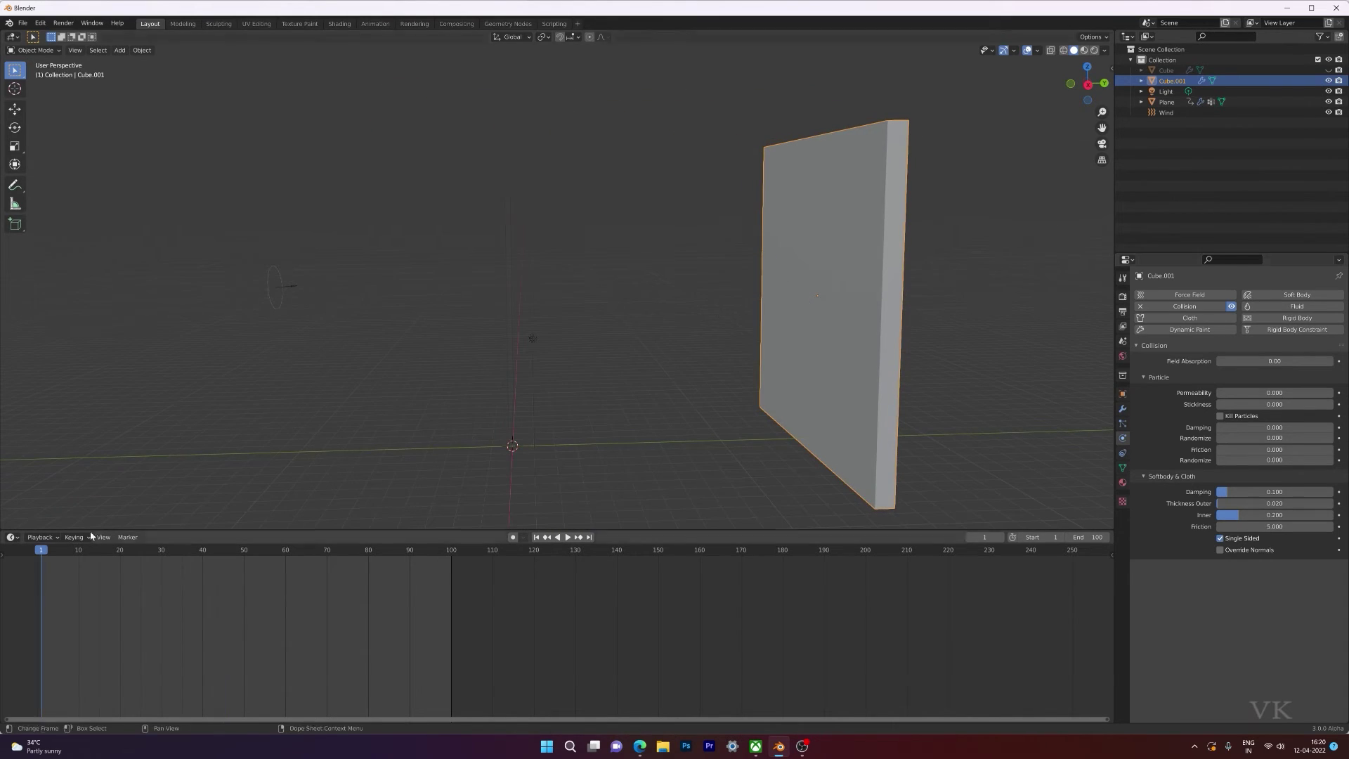
left_click(506, 289)
key("space")
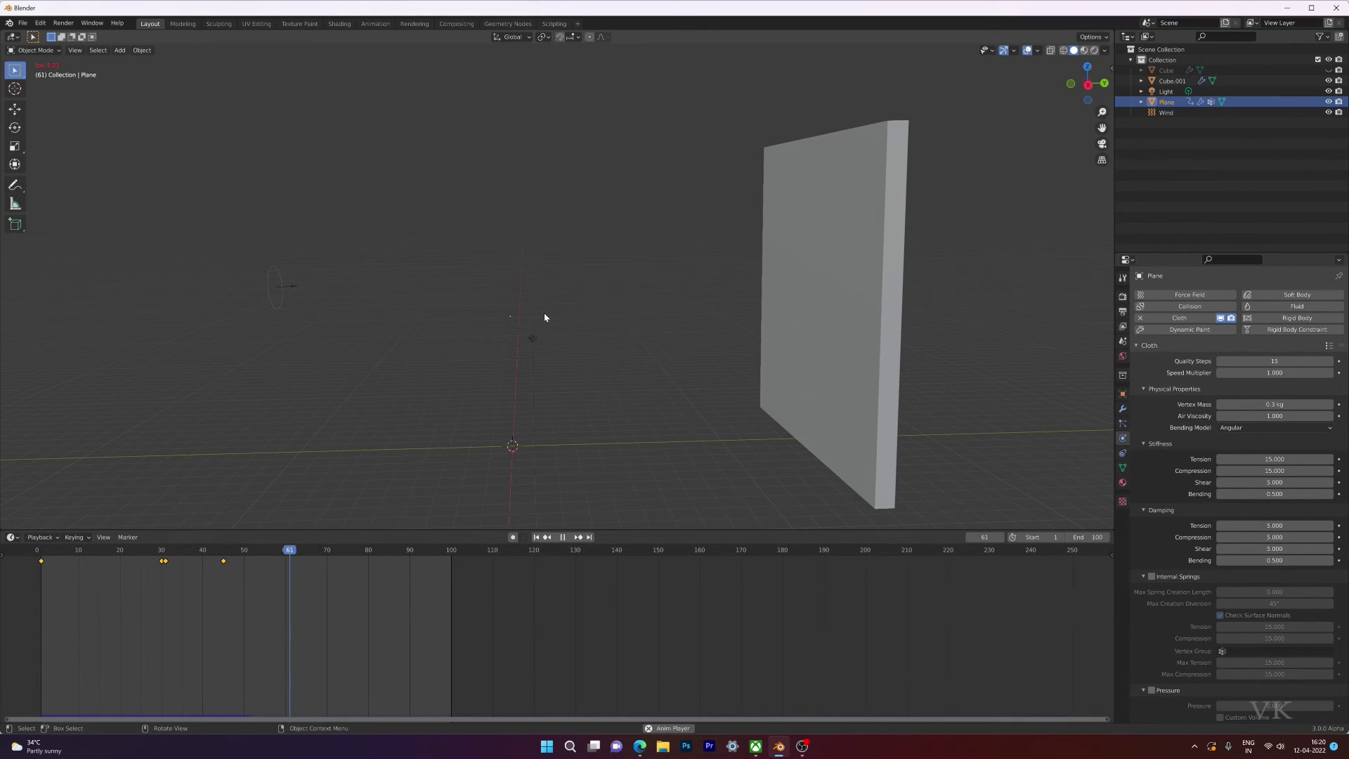
Delete the stray cloth keyframe at frame 45.
key("Escape")
left_click(224, 550)
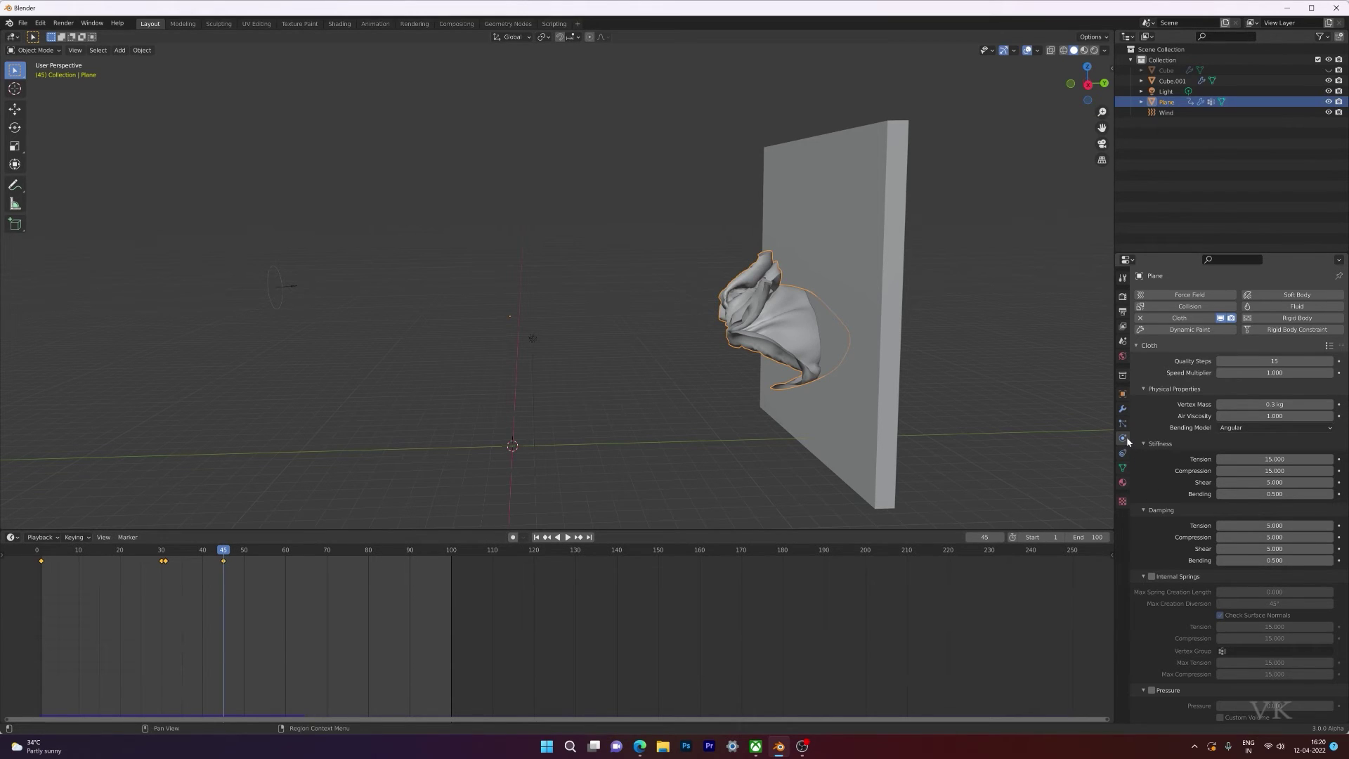
scroll(1161, 562, "down", 10)
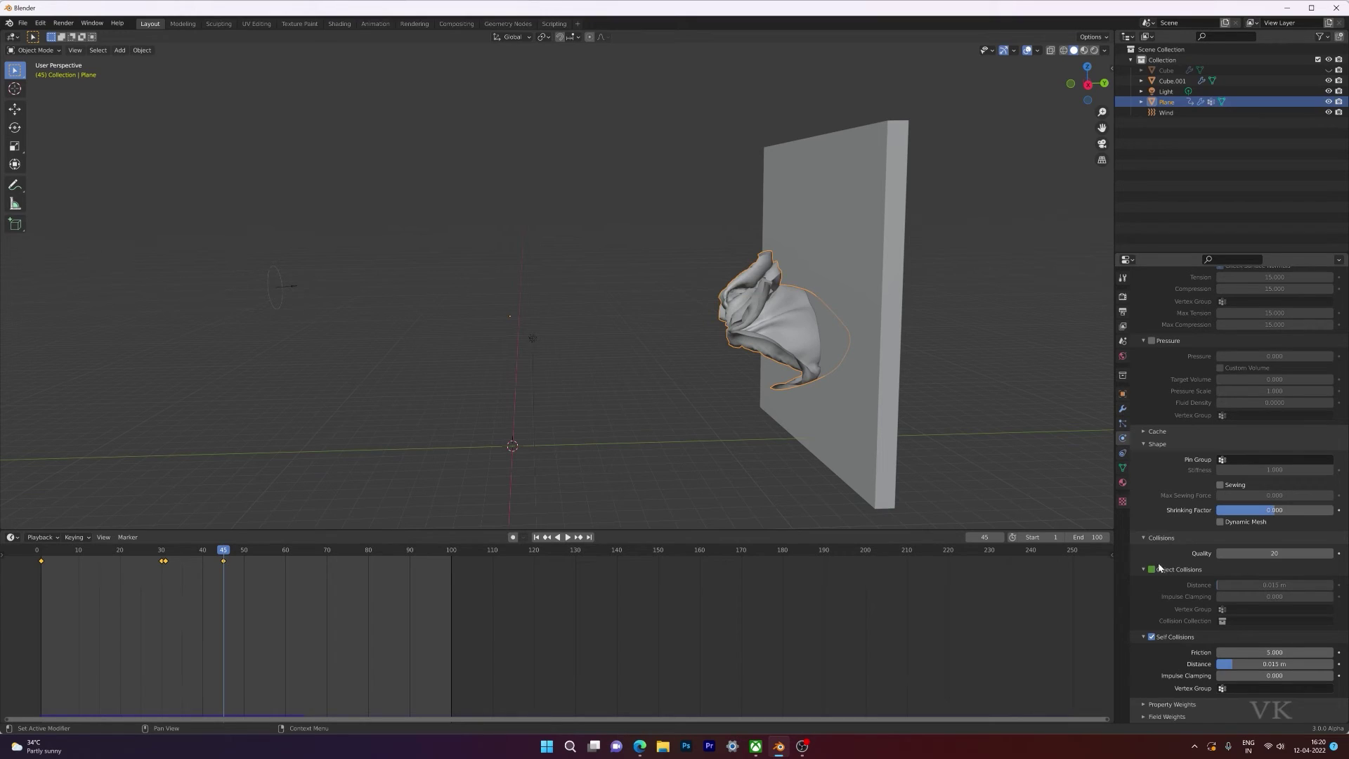
left_click_drag(217, 562, 214, 560)
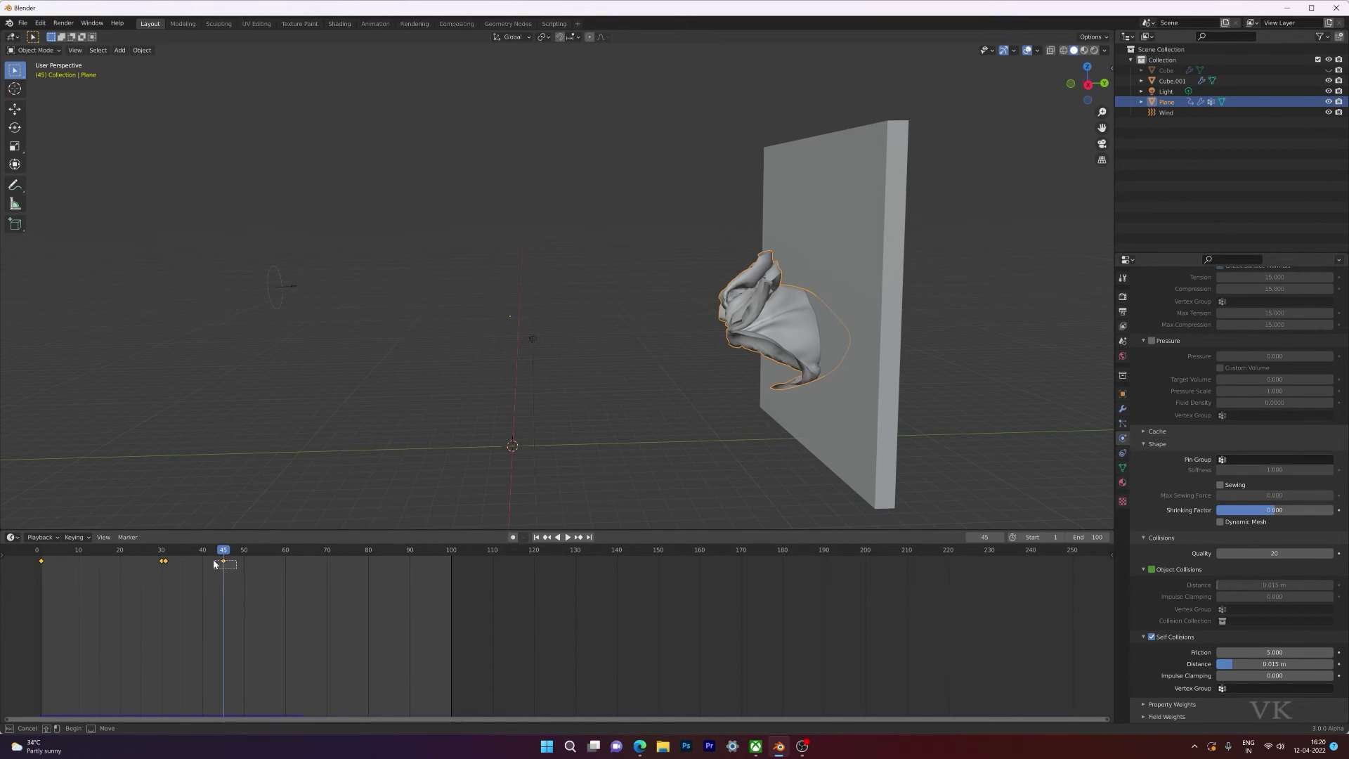
key("Delete")
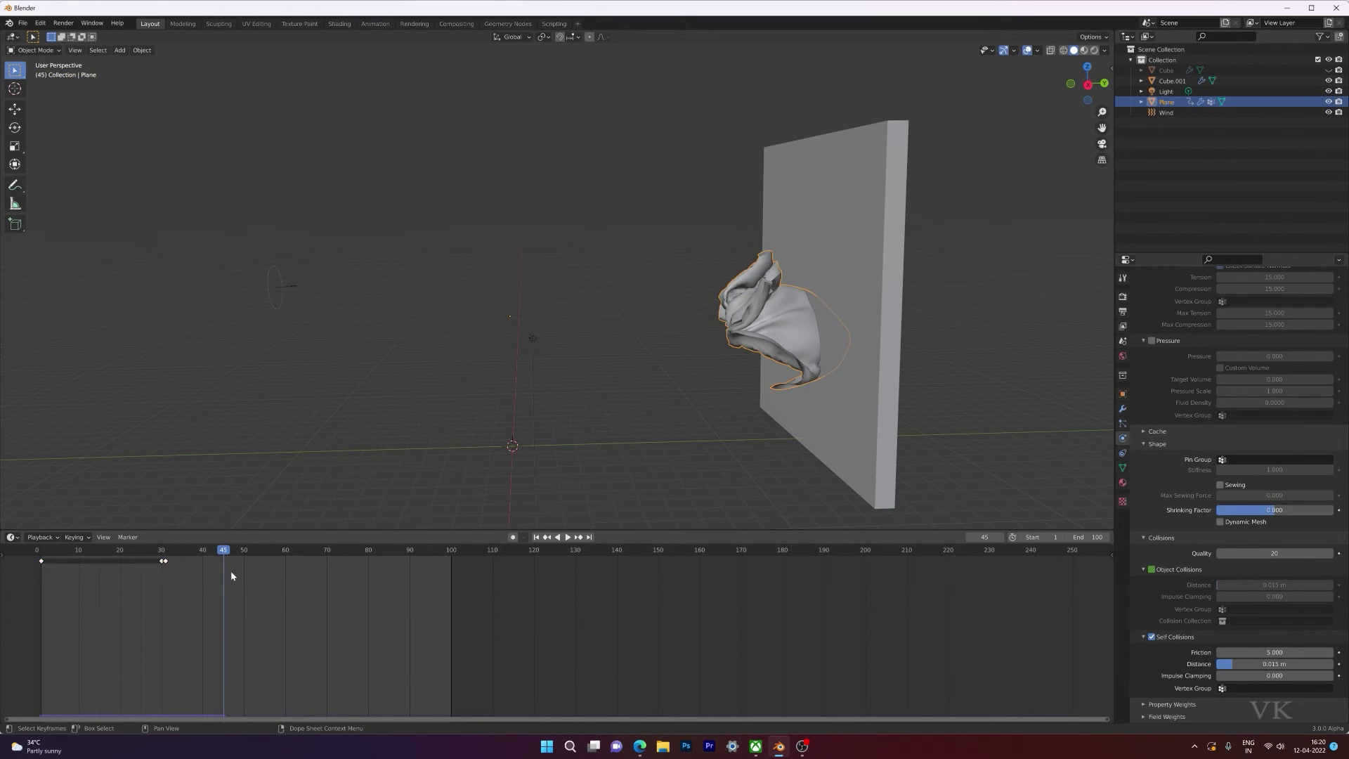
Leave the cloth's Object Collisions checkbox switched on.
left_click(1151, 570)
left_click(1151, 570)
left_click(1151, 569)
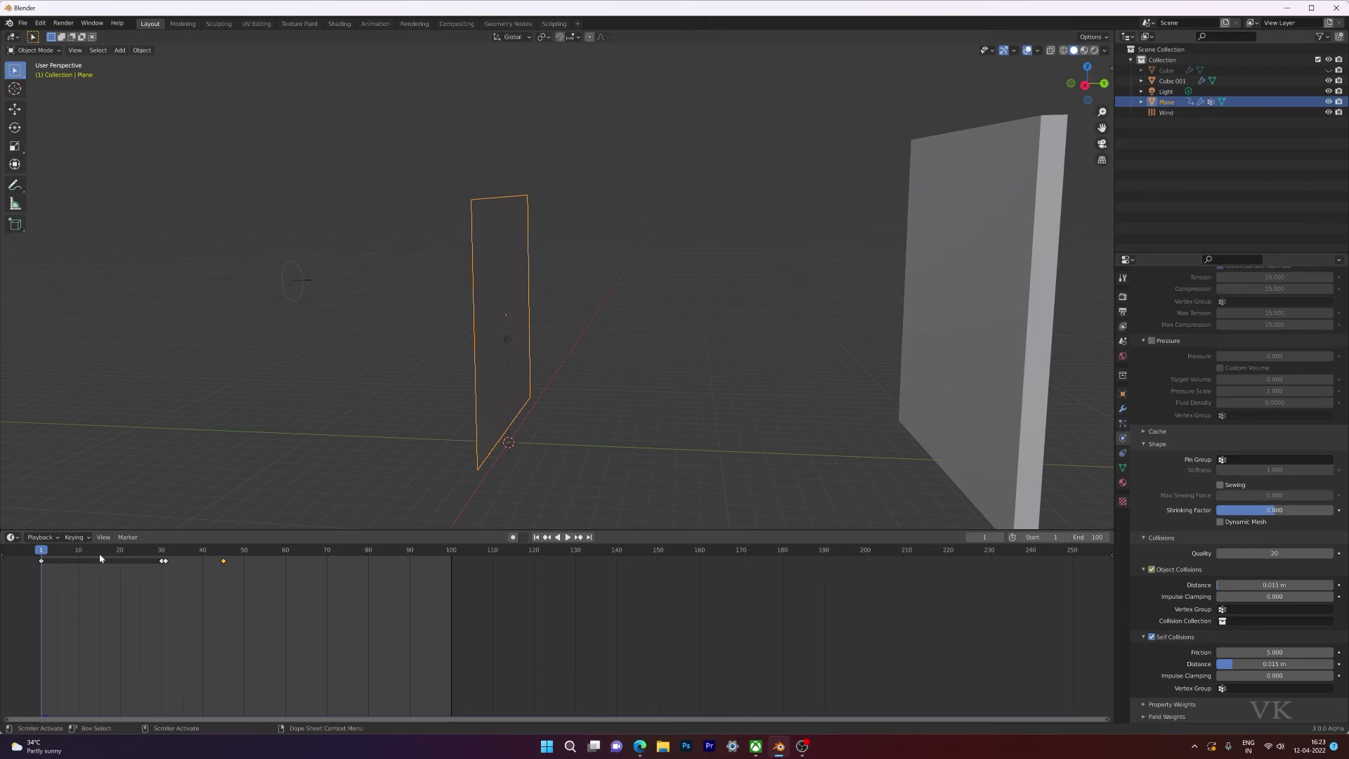
Replay the simulation, orbit toward the wall, and unhide the Cube.
key("space")
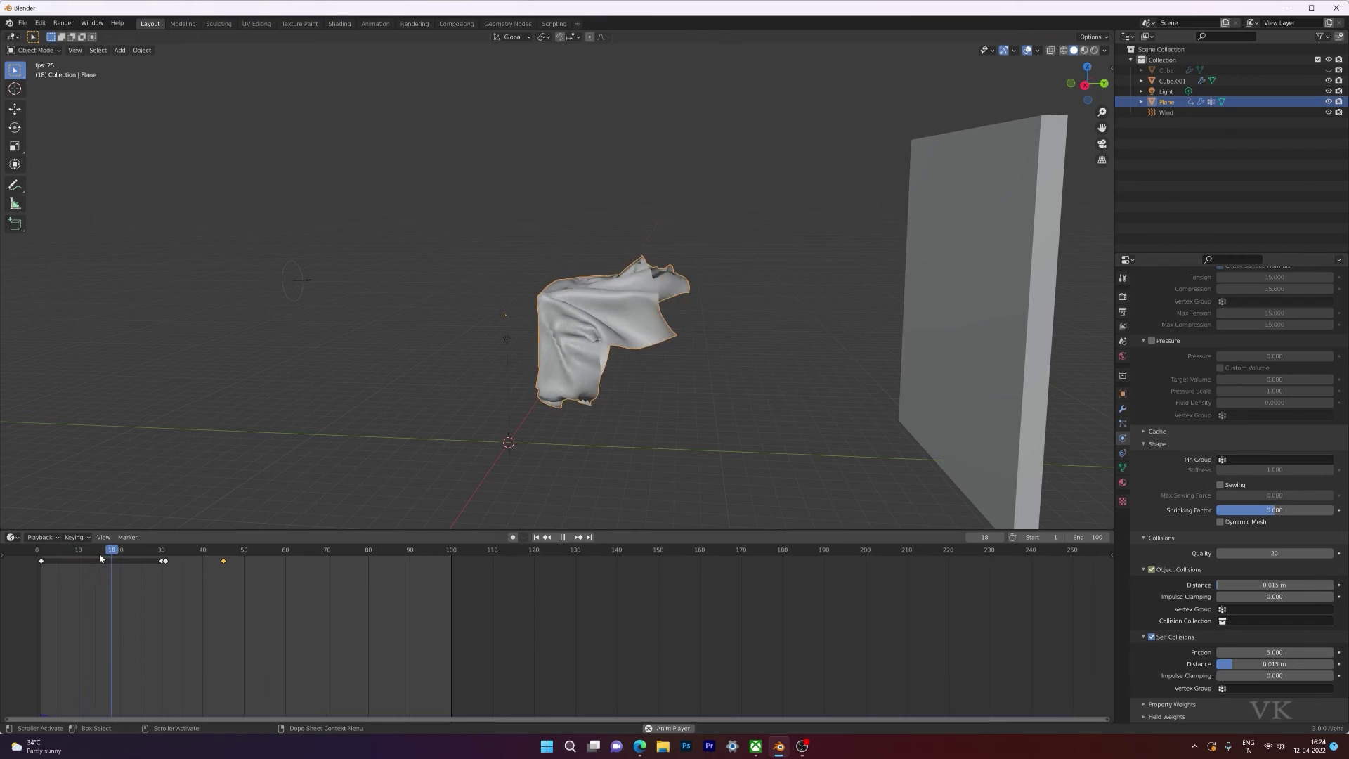
middle_click_drag(456, 330, 406, 327)
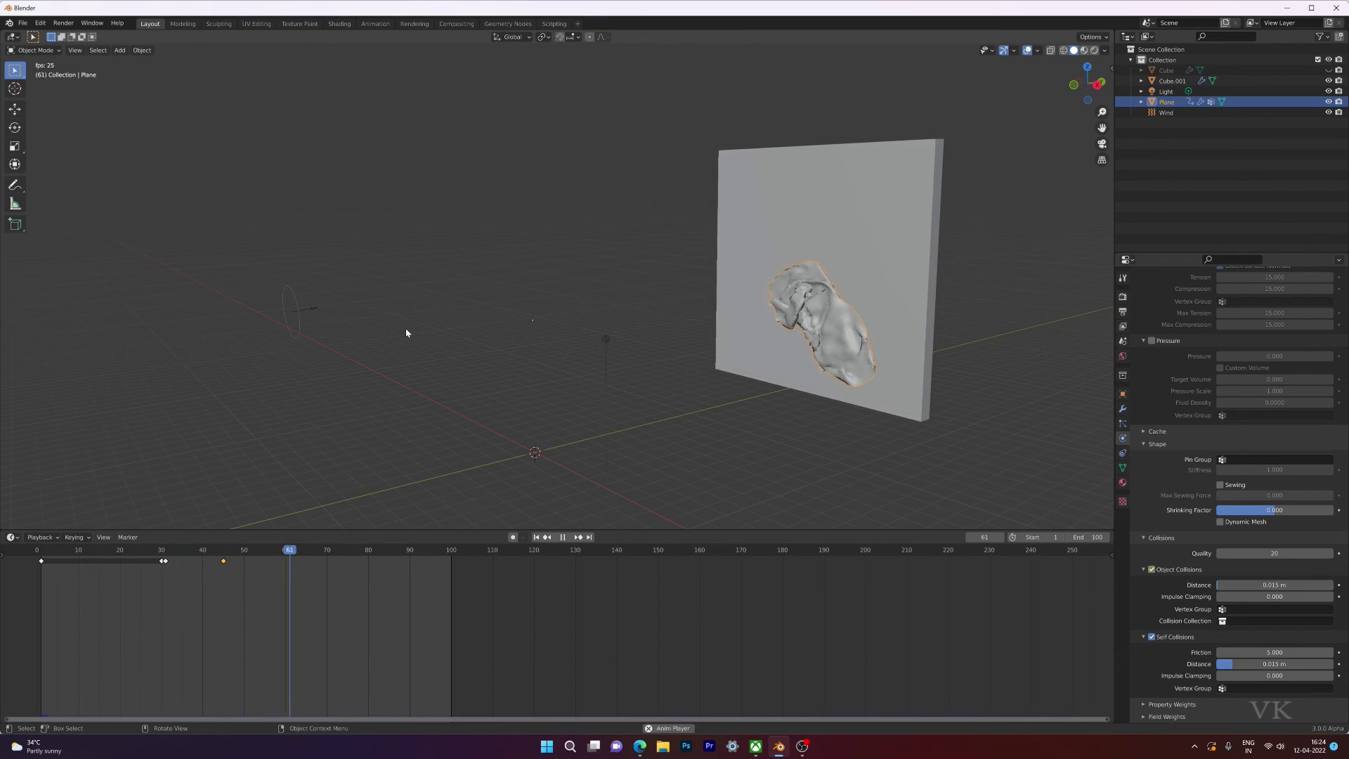
left_click(1327, 69)
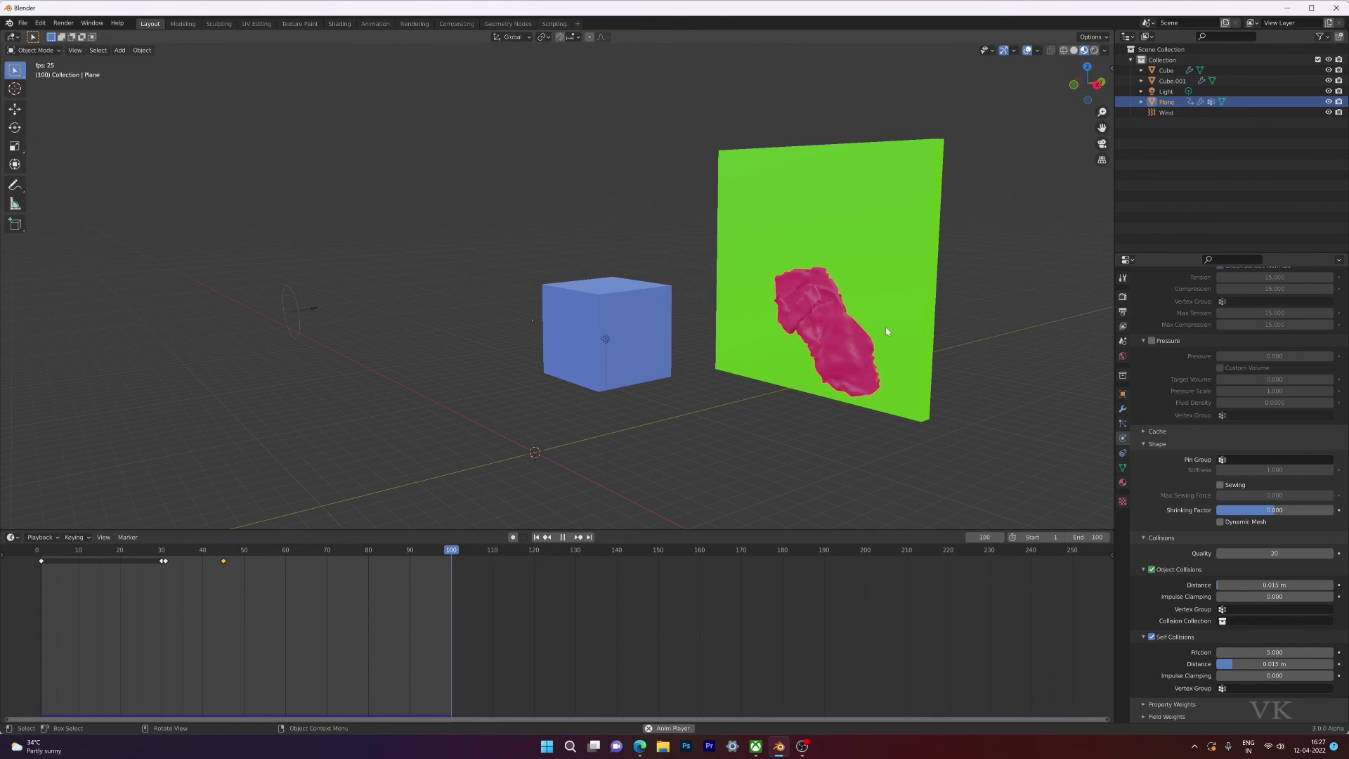
Turn off the cloth's Object Collisions and orbit so the green wall faces the view.
middle_click_drag(887, 327, 826, 327)
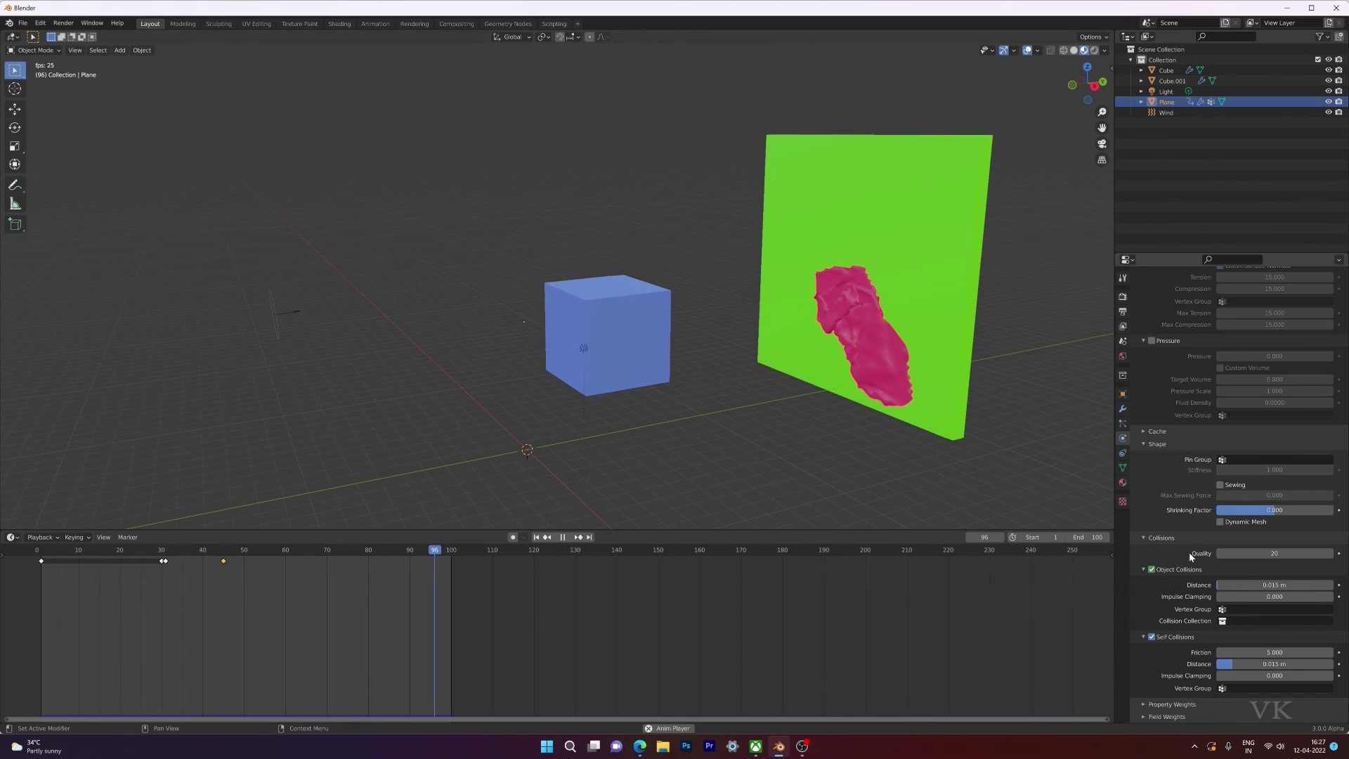
left_click(1151, 569)
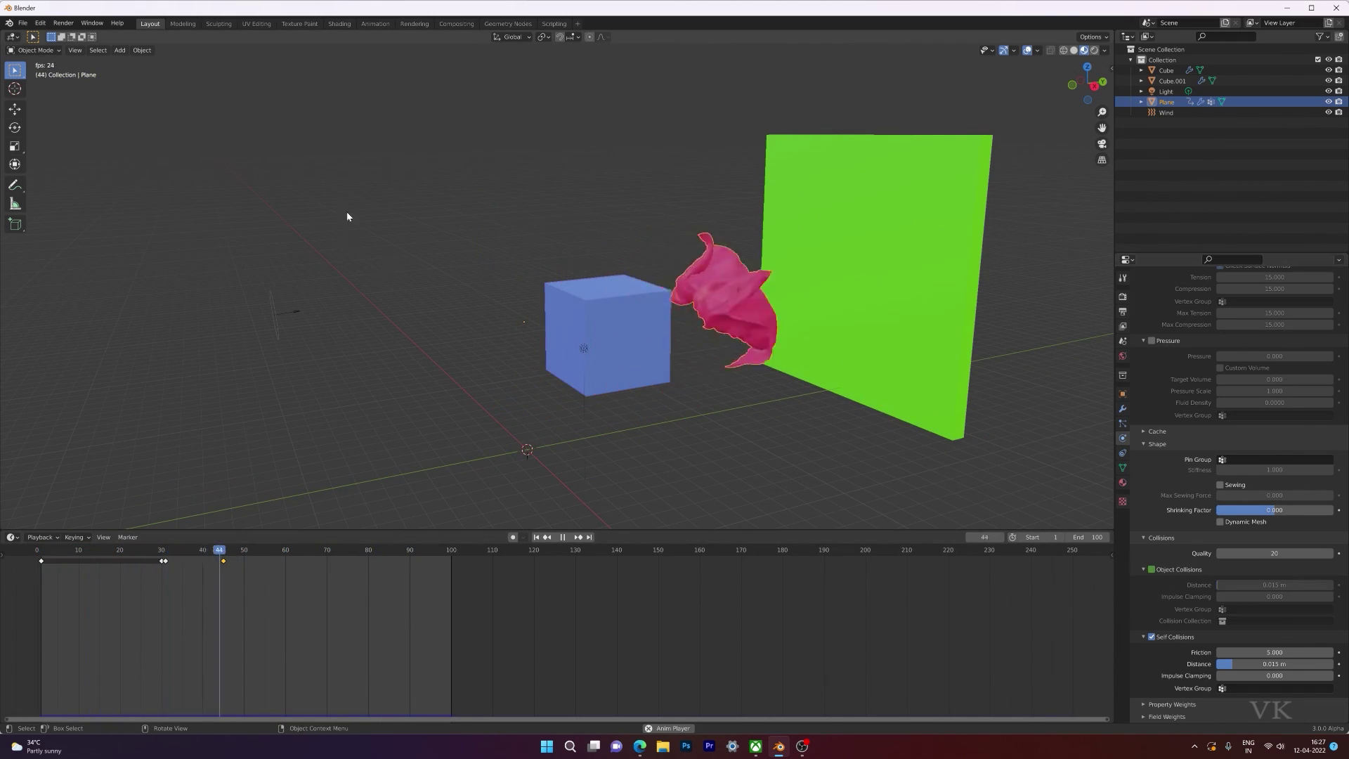
middle_click_drag(347, 216, 459, 272)
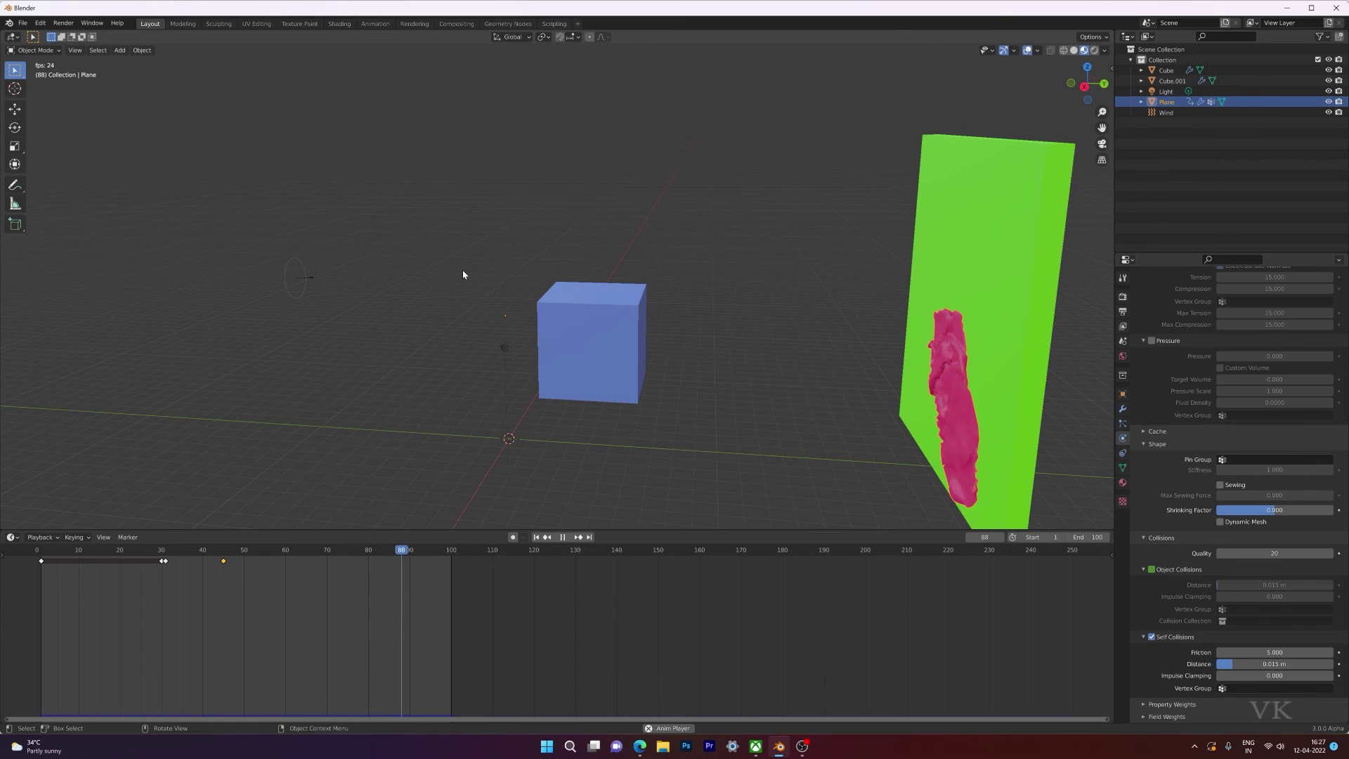